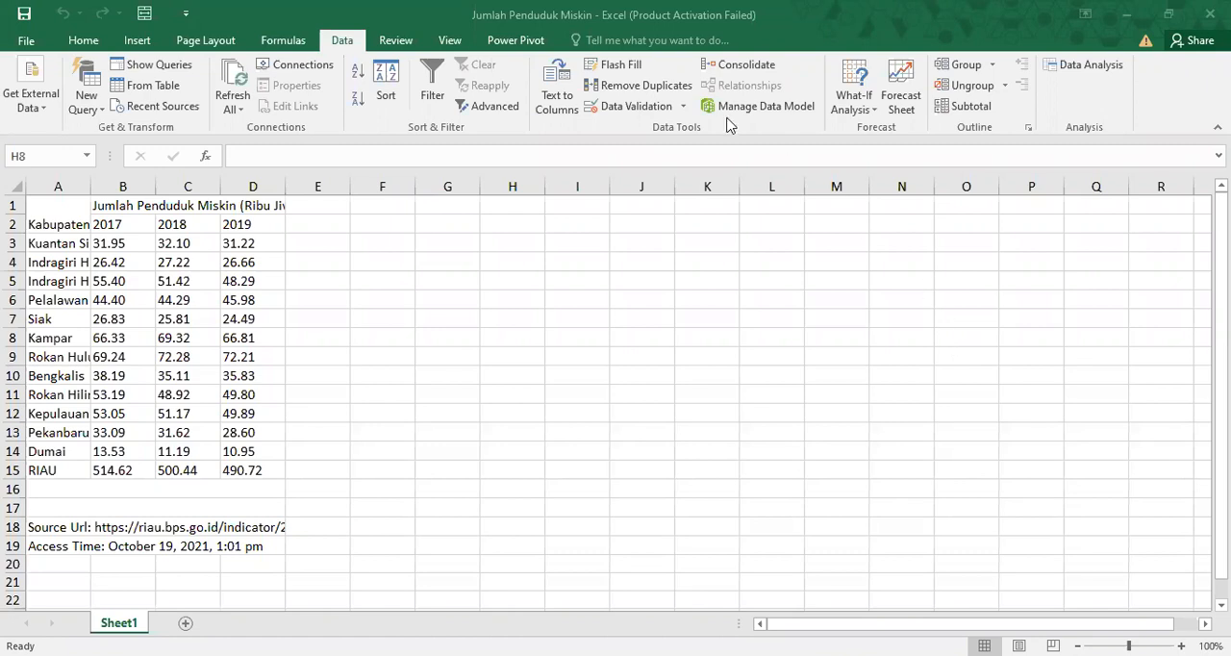
left_click(100, 42)
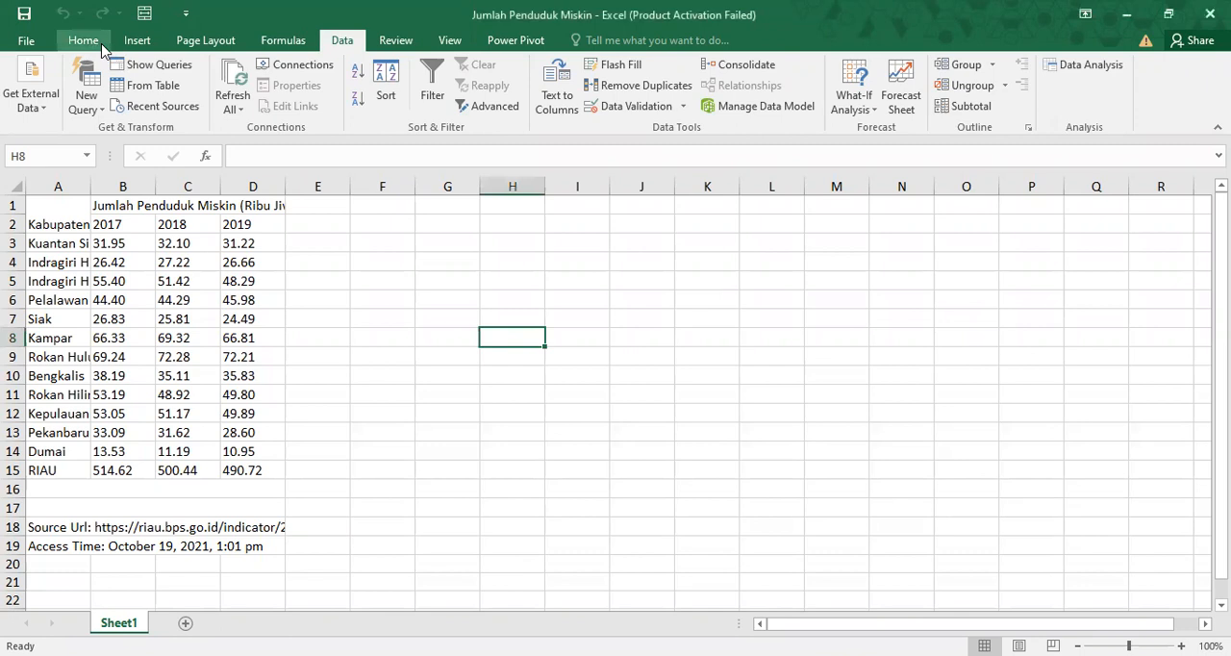
left_click(346, 42)
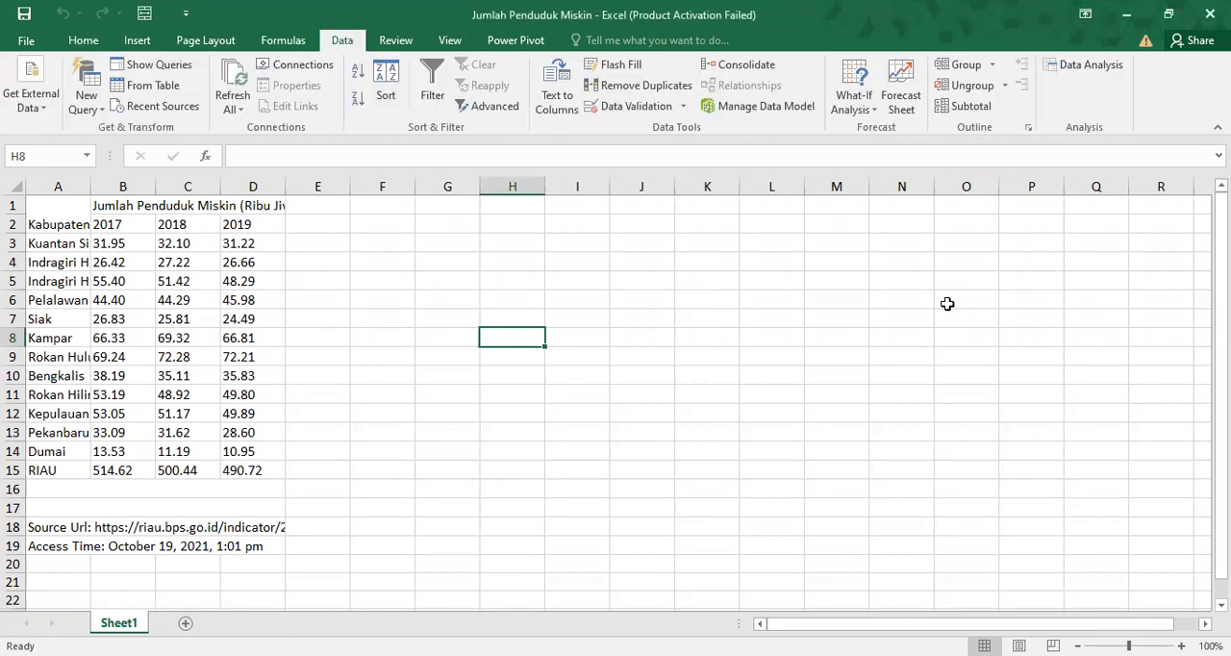
left_click(806, 513)
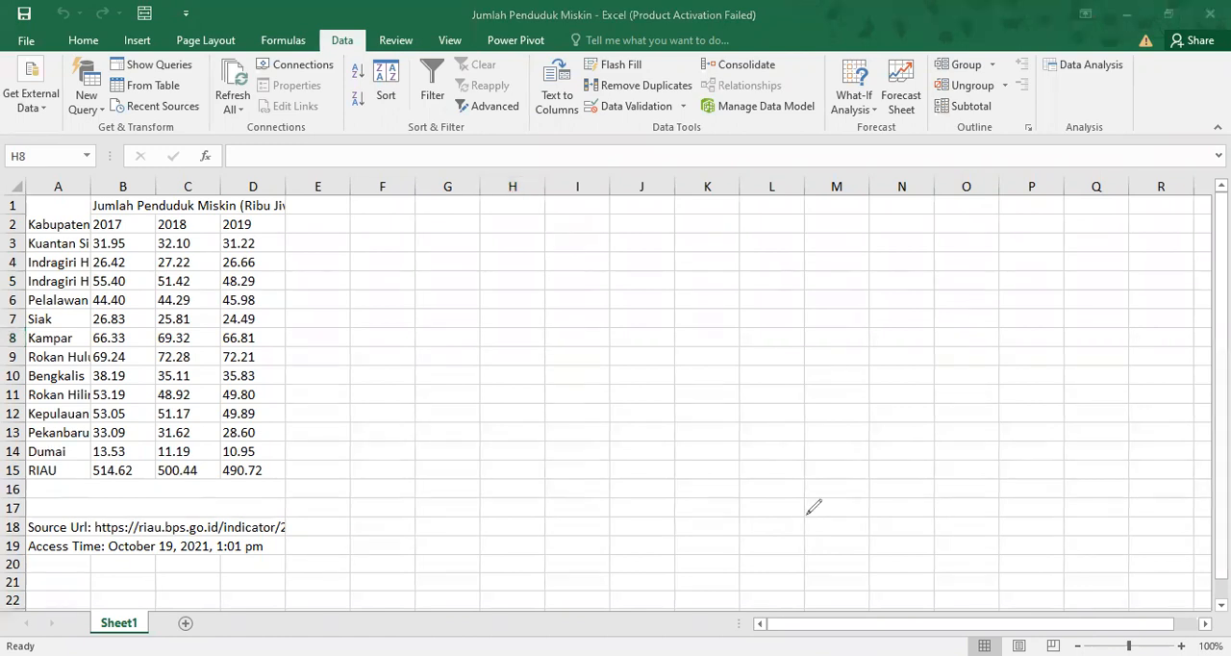
mouse_move(1075, 44)
left_mouse_down()
mouse_move(1137, 134)
mouse_move(1164, 72)
mouse_move(1106, 48)
left_mouse_up()
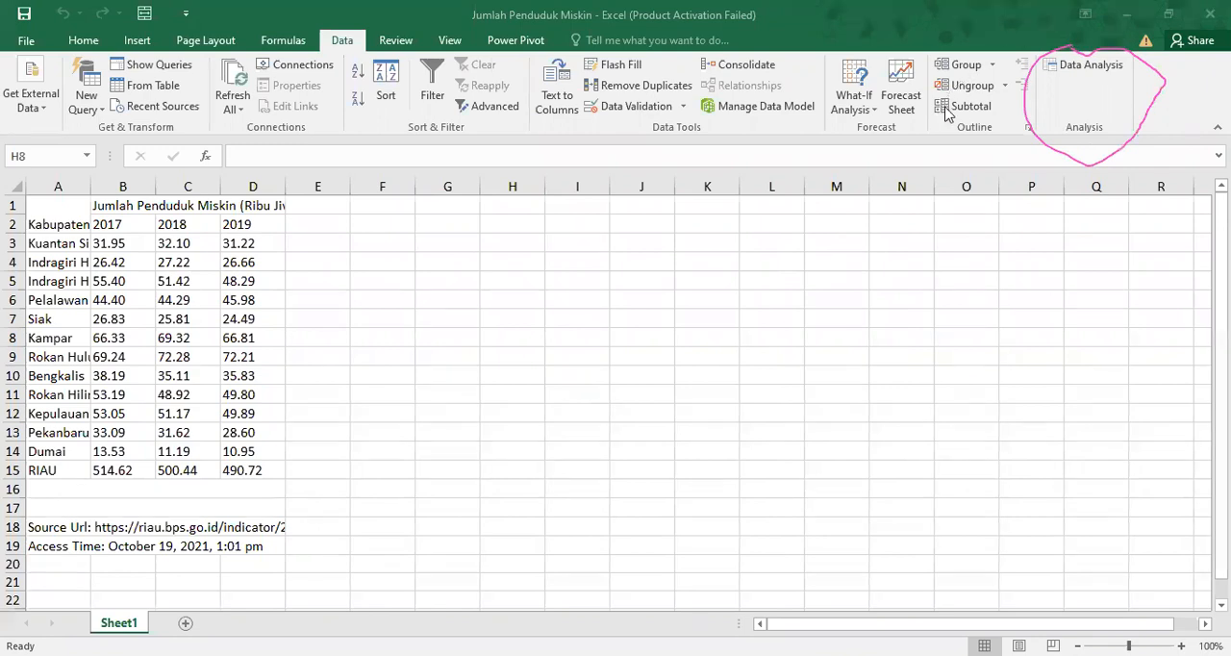
left_click(863, 579)
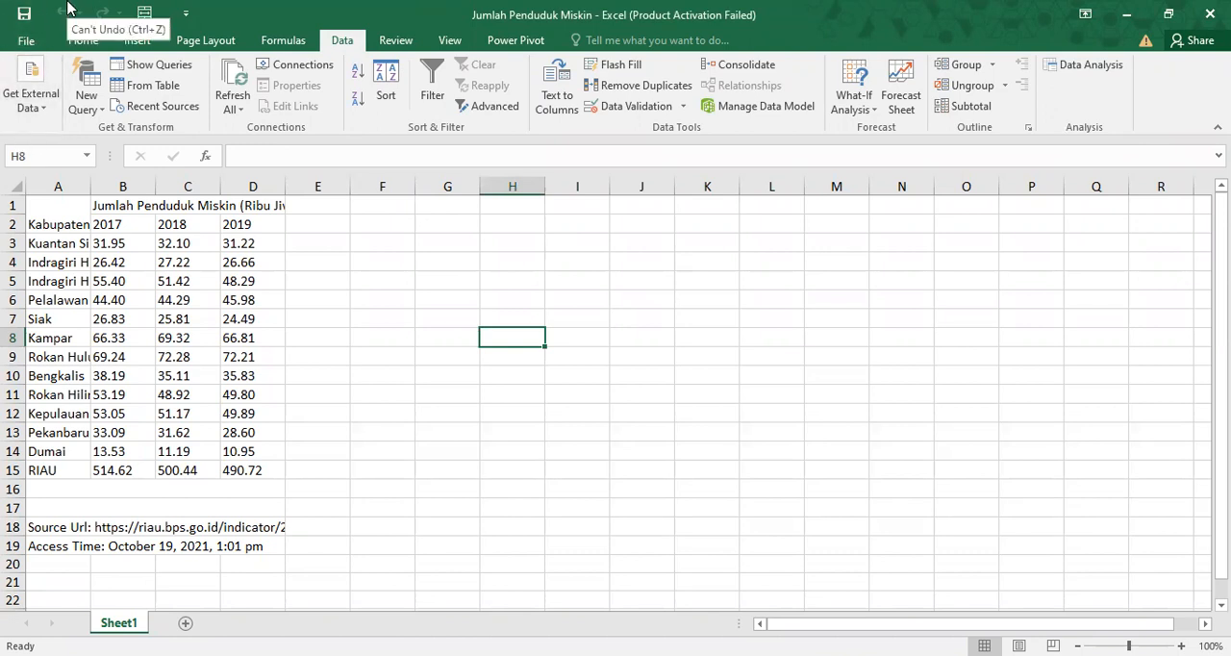
left_click(17, 43)
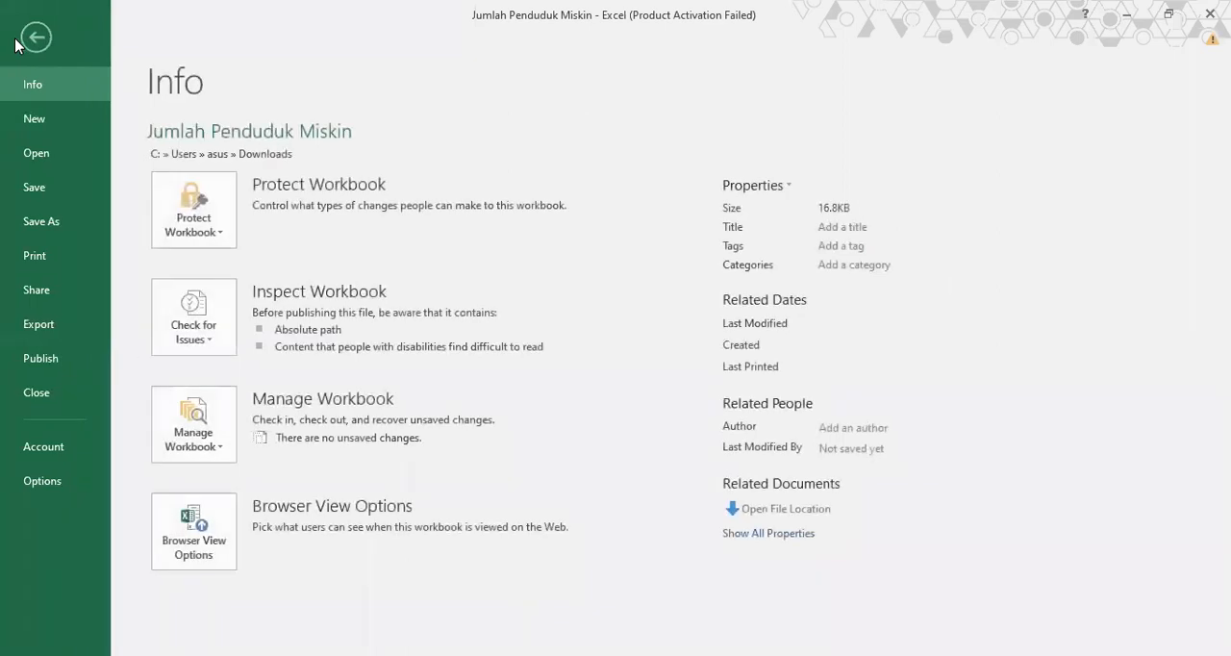
left_click(43, 482)
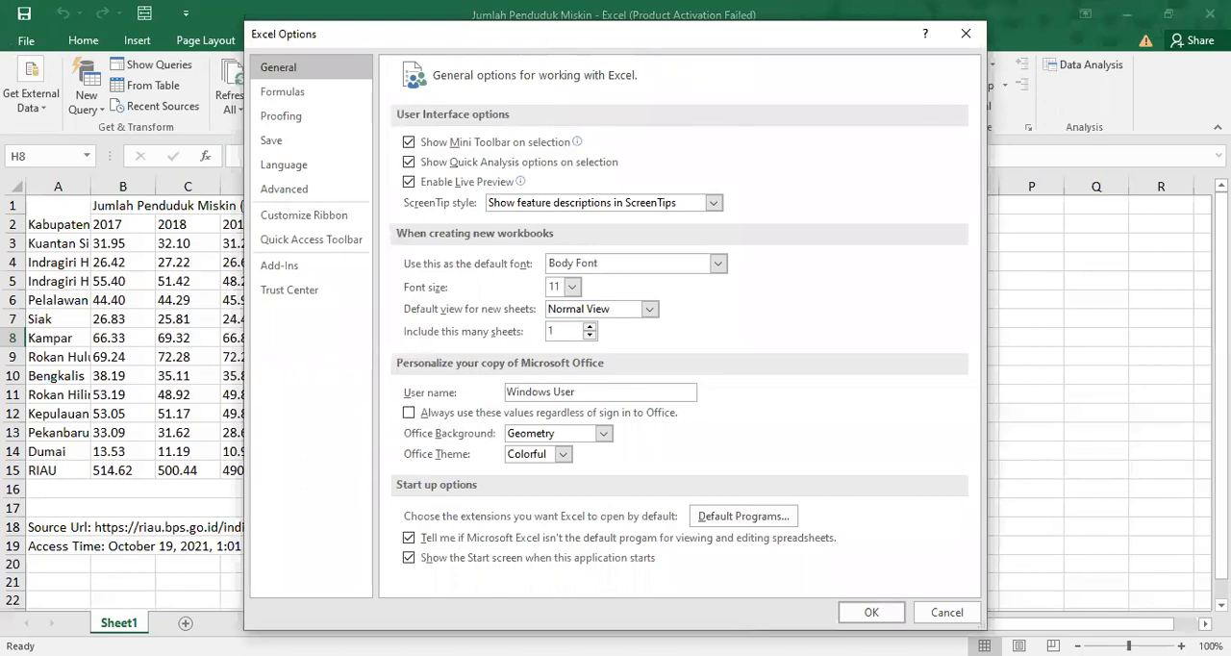
left_click(964, 36)
Open the Excel add-ins manager from the options and accept it with Analysis ToolPak and Analysis ToolPak - VBA enabled.
left_click(26, 41)
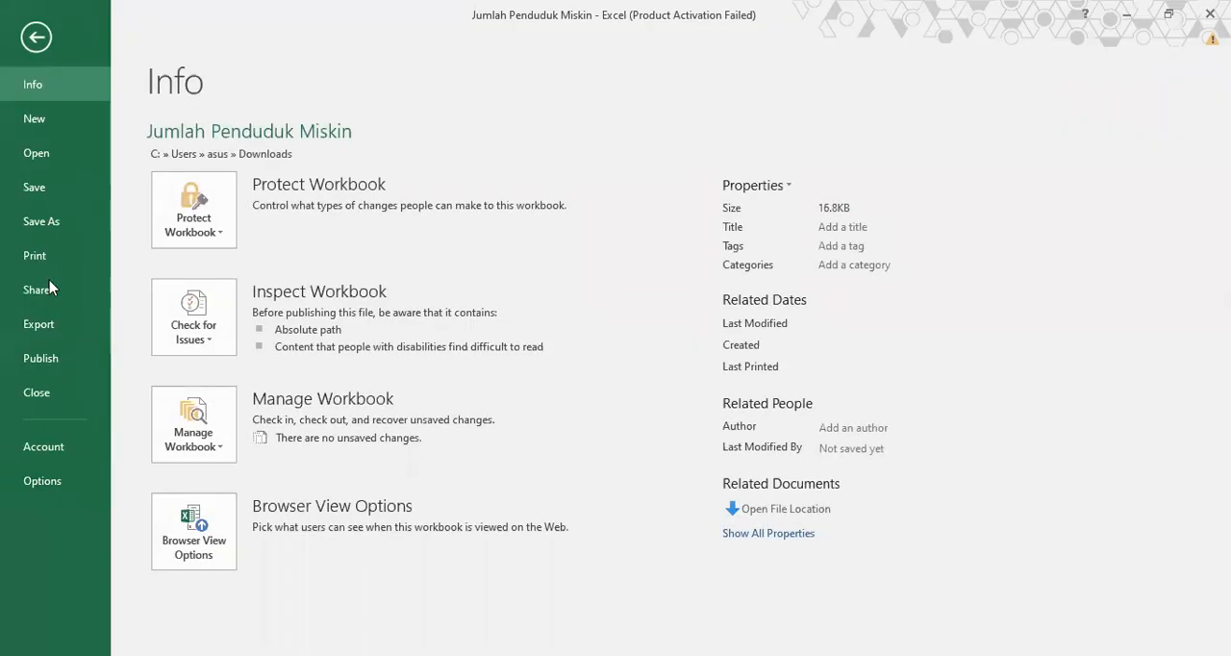
left_click(60, 471)
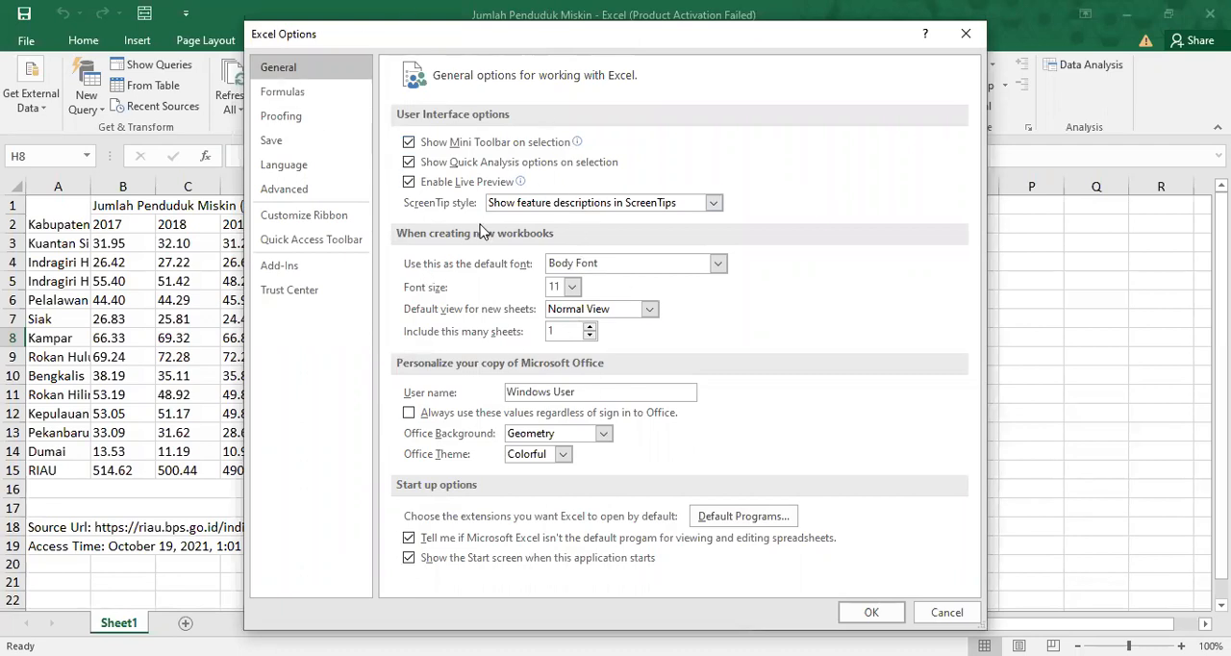
left_click(336, 269)
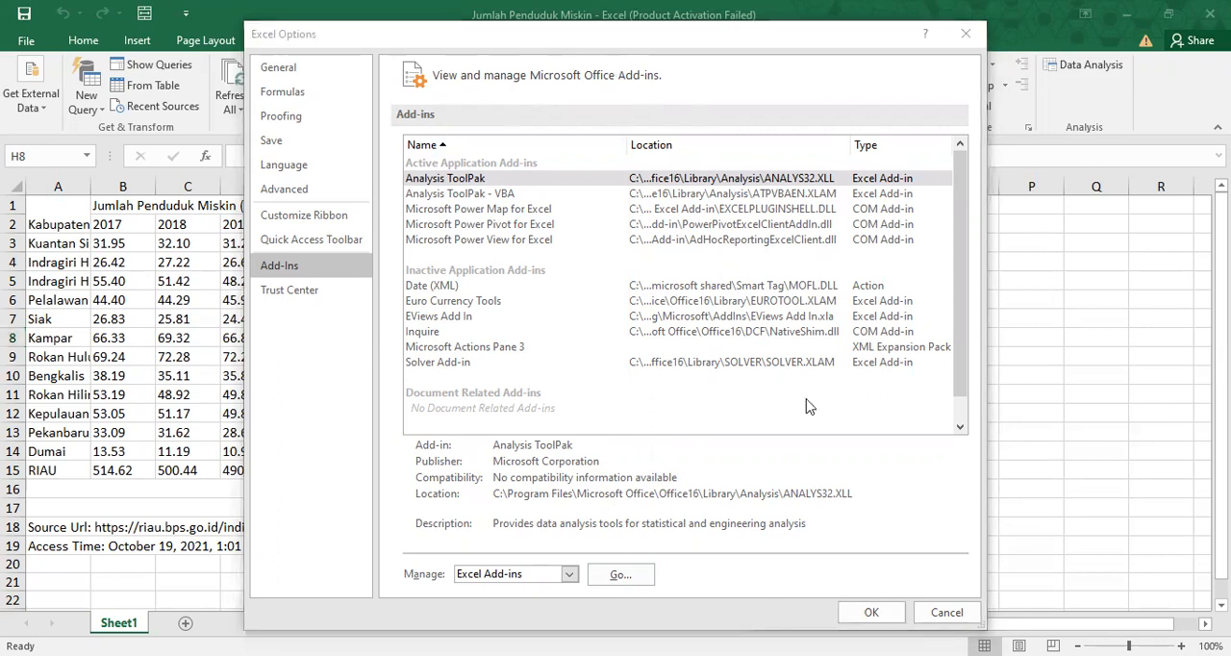
mouse_move(420, 156)
left_mouse_down()
mouse_move(586, 171)
mouse_move(494, 195)
mouse_move(399, 154)
left_mouse_up()
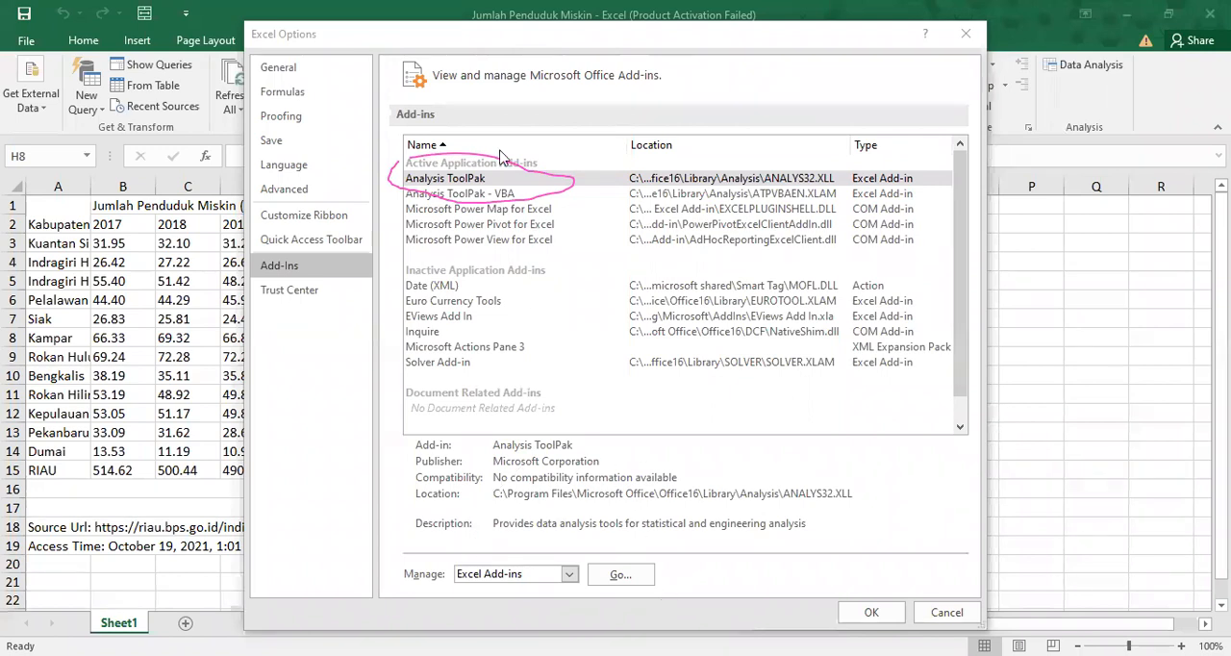
left_click_drag(499, 157, 428, 166)
key("Escape")
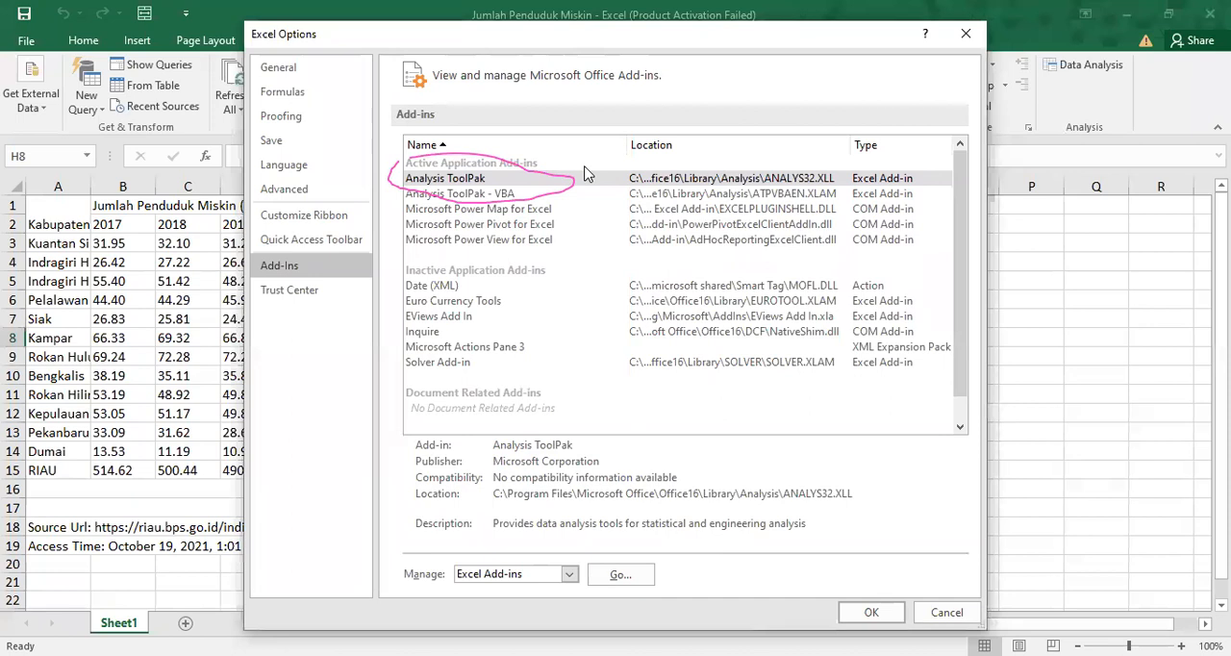
mouse_move(682, 568)
left_mouse_down()
mouse_move(621, 601)
mouse_move(643, 514)
left_mouse_up()
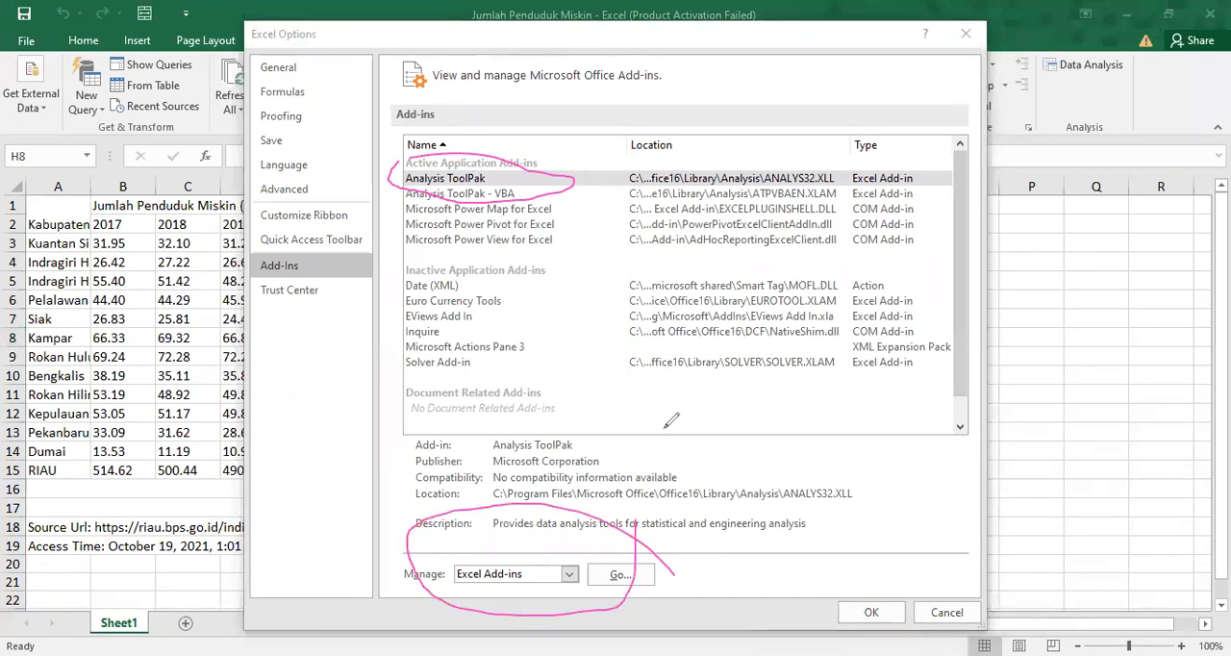
left_click(764, 151)
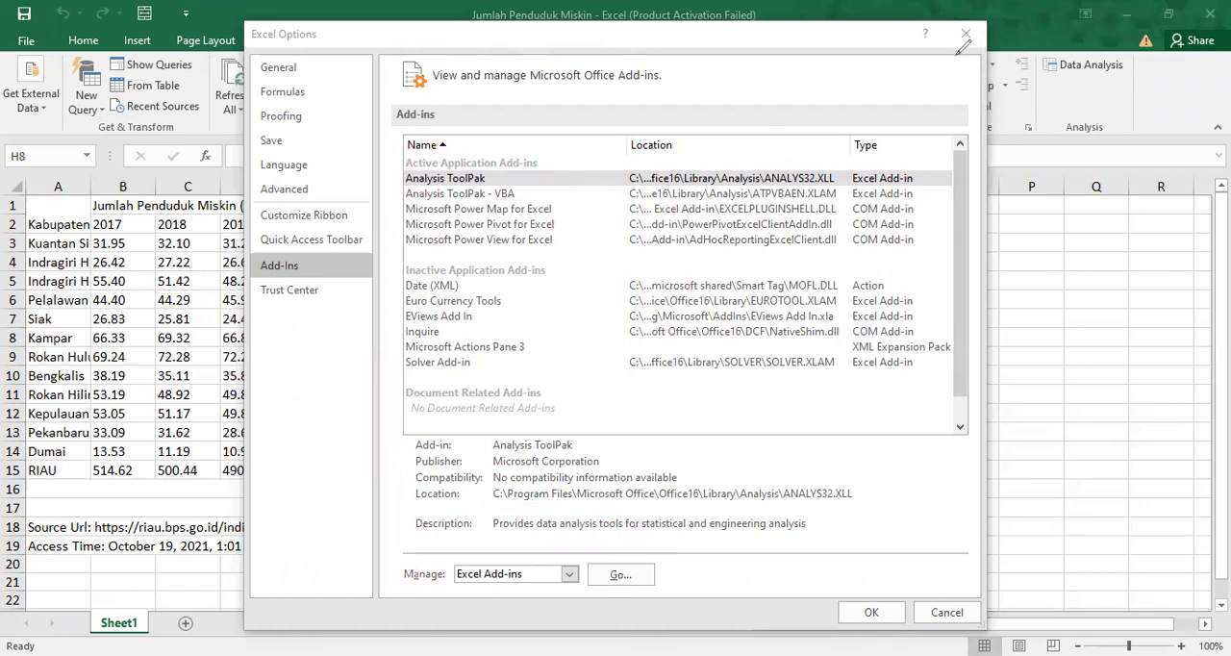
left_click(621, 575)
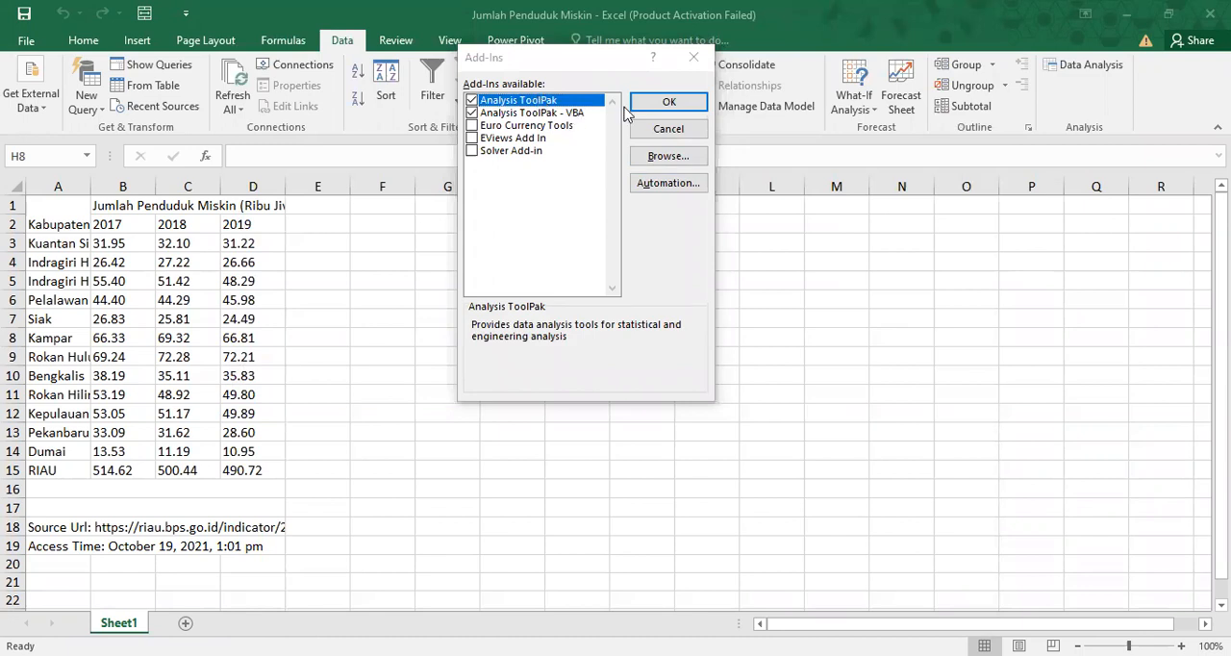
left_click(660, 106)
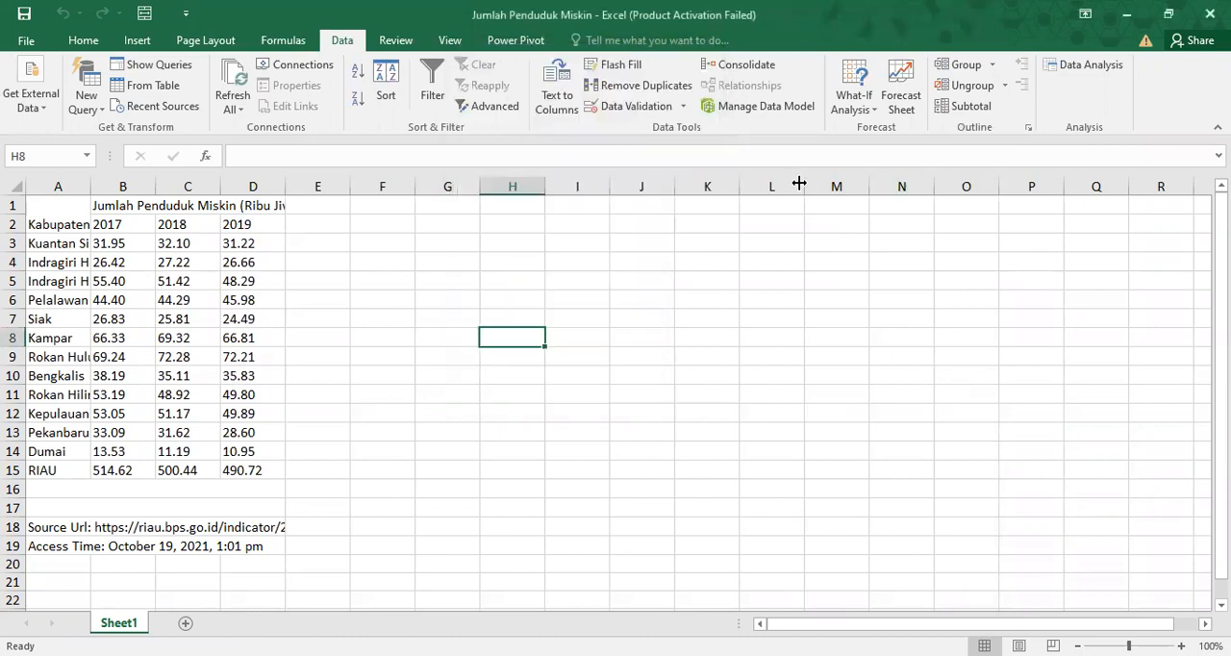
left_click(858, 255)
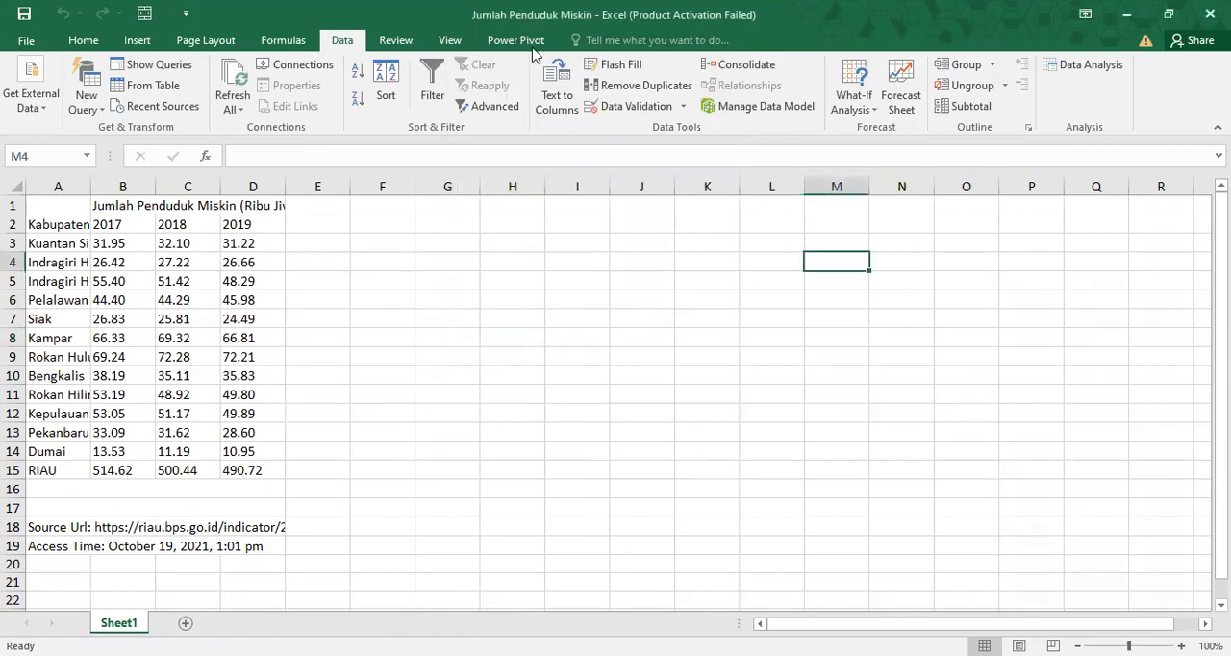
left_click(277, 40)
left_click(338, 43)
Fit the widths of columns A and B to their contents and narrow column C.
double_click(90, 186)
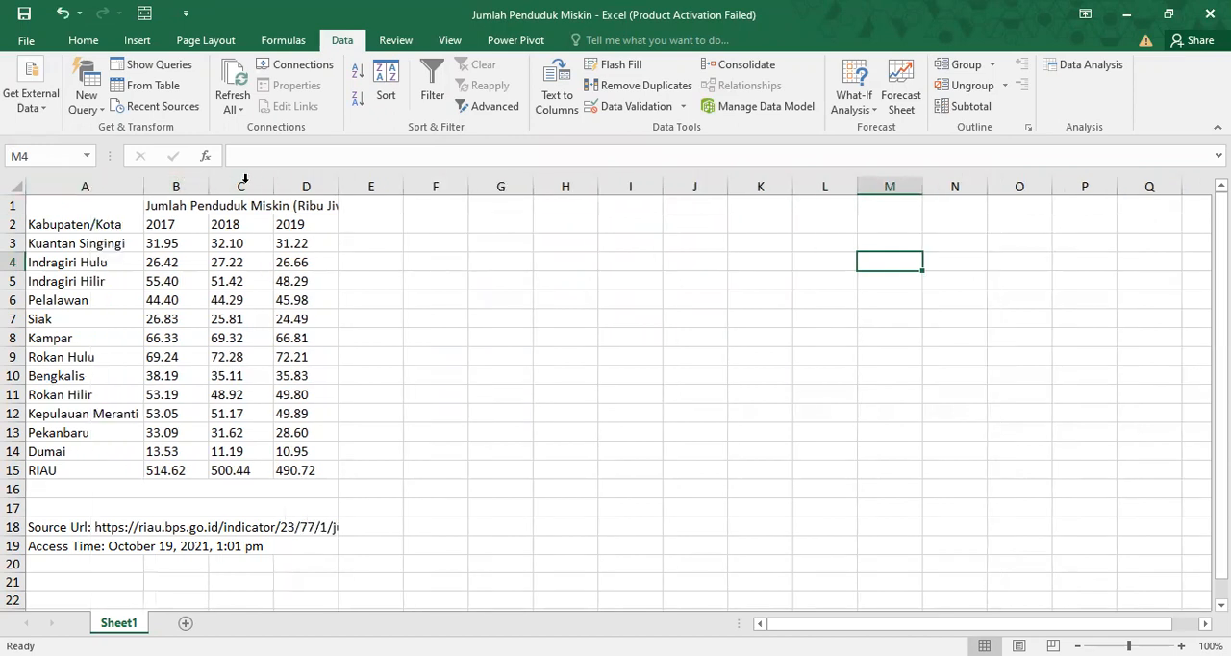
double_click(208, 184)
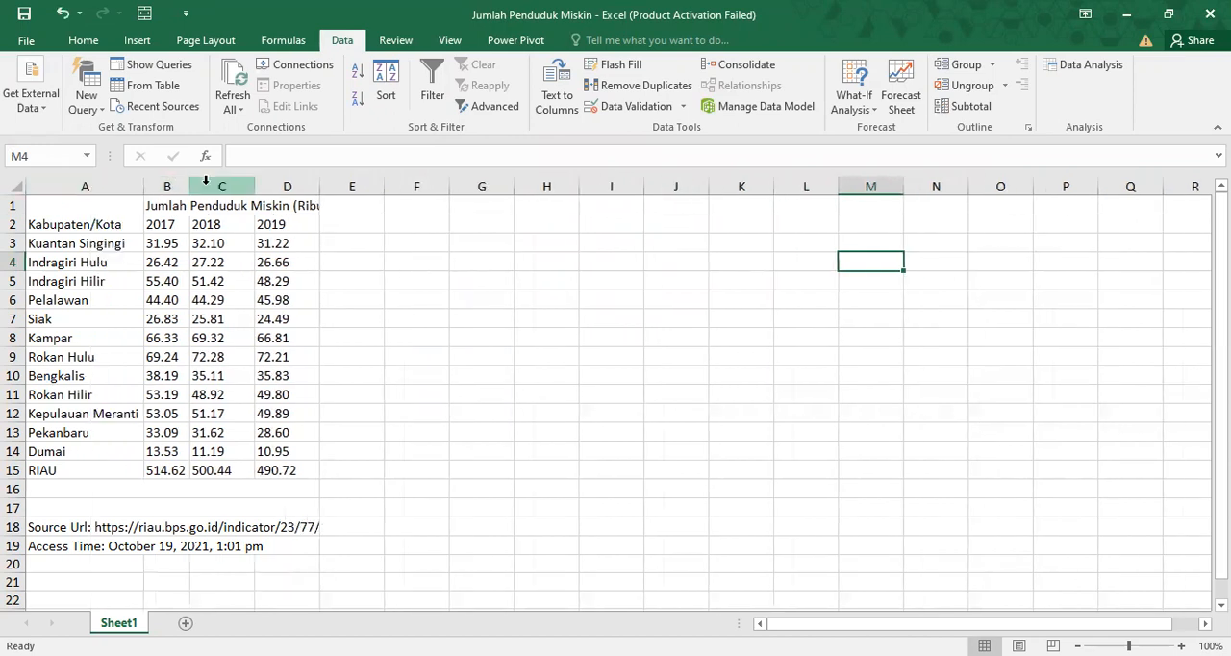
left_click(205, 179)
left_click_drag(255, 183, 231, 182)
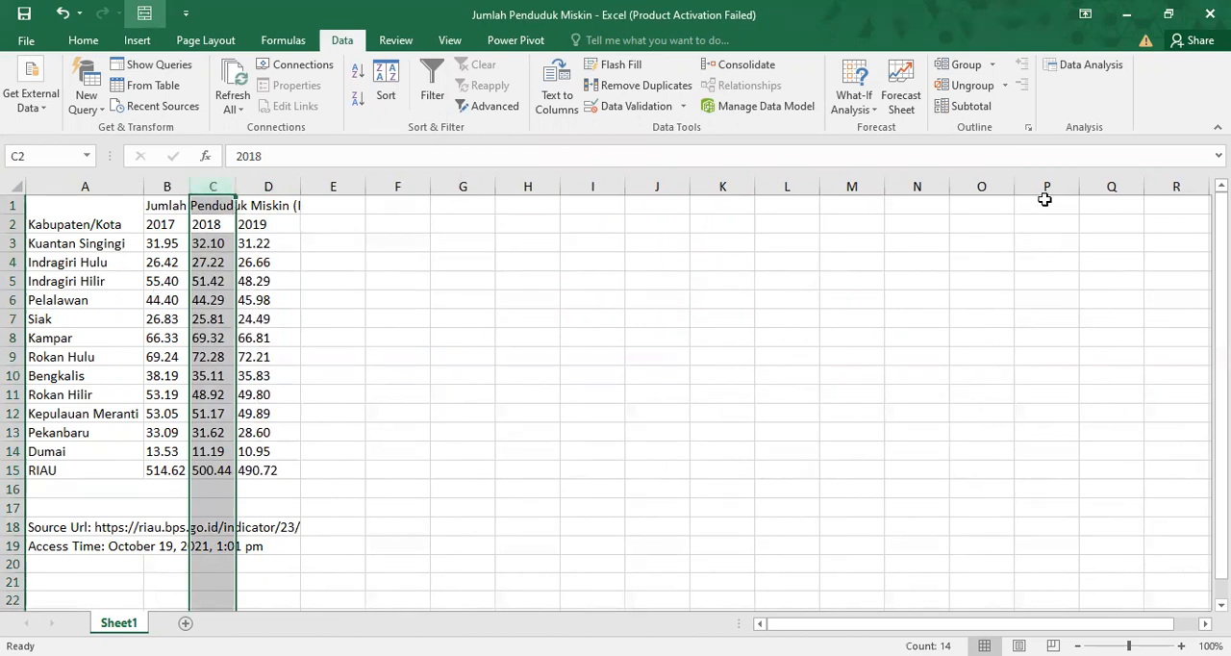
left_click(843, 283)
left_click(87, 39)
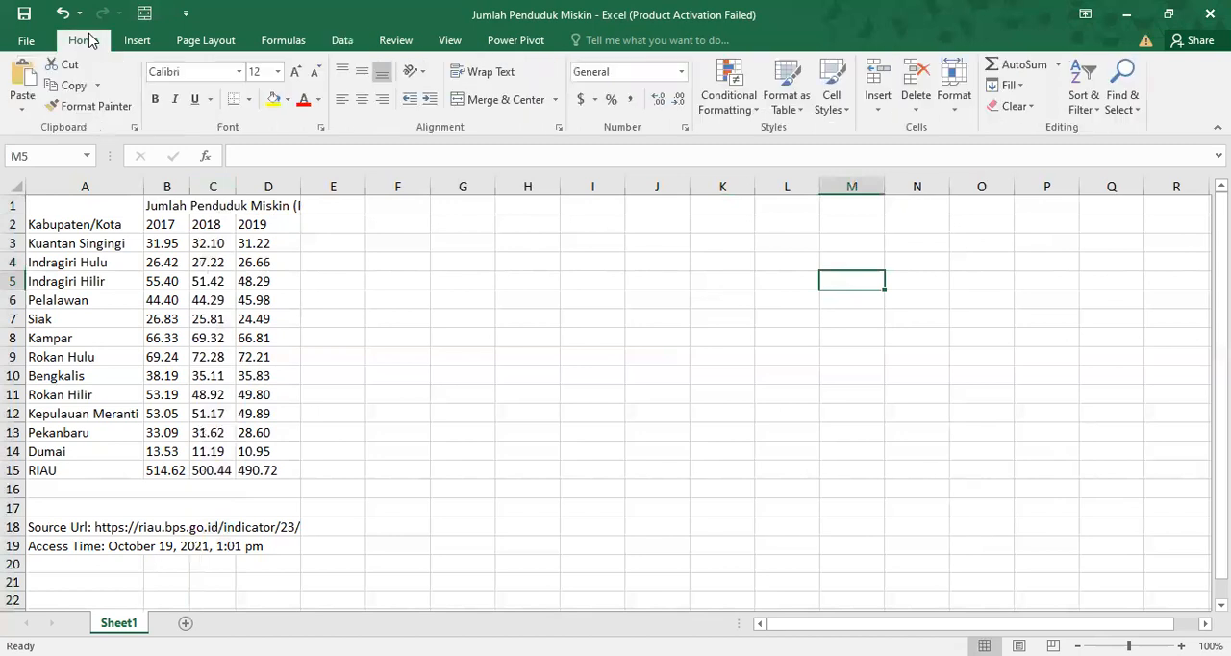
left_click(343, 40)
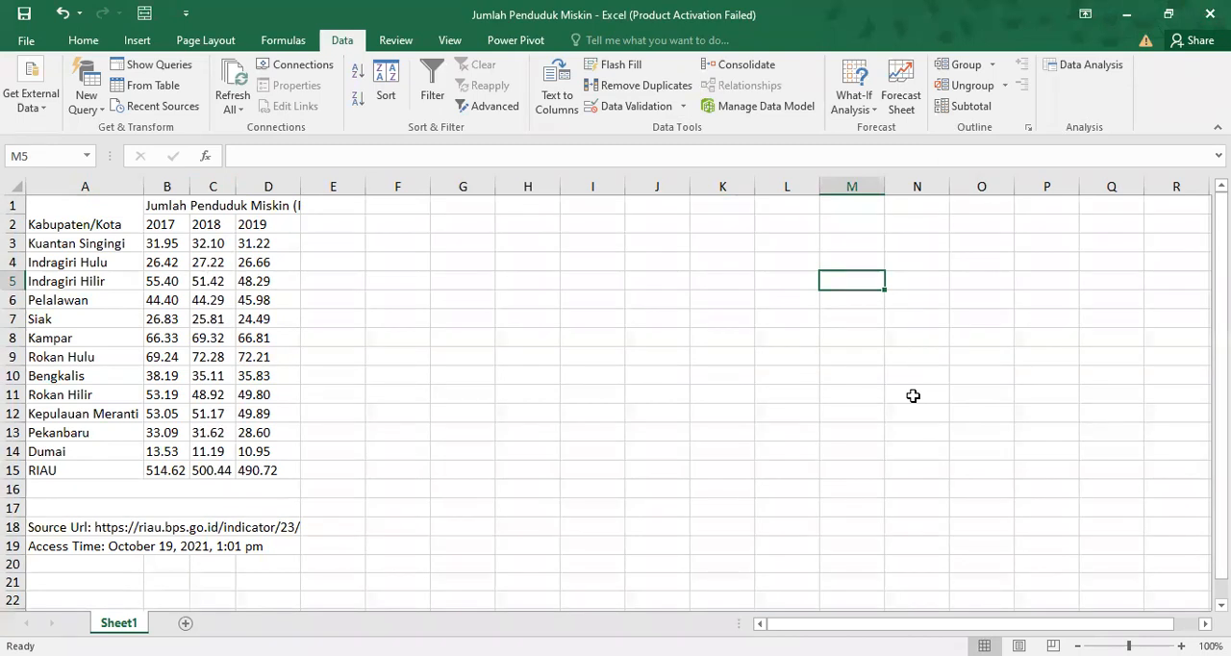
key("alt+Tab")
mouse_move(1044, 77)
left_mouse_down()
mouse_move(1114, 16)
mouse_move(1150, 67)
mouse_move(1079, 92)
mouse_move(1037, 82)
left_mouse_up()
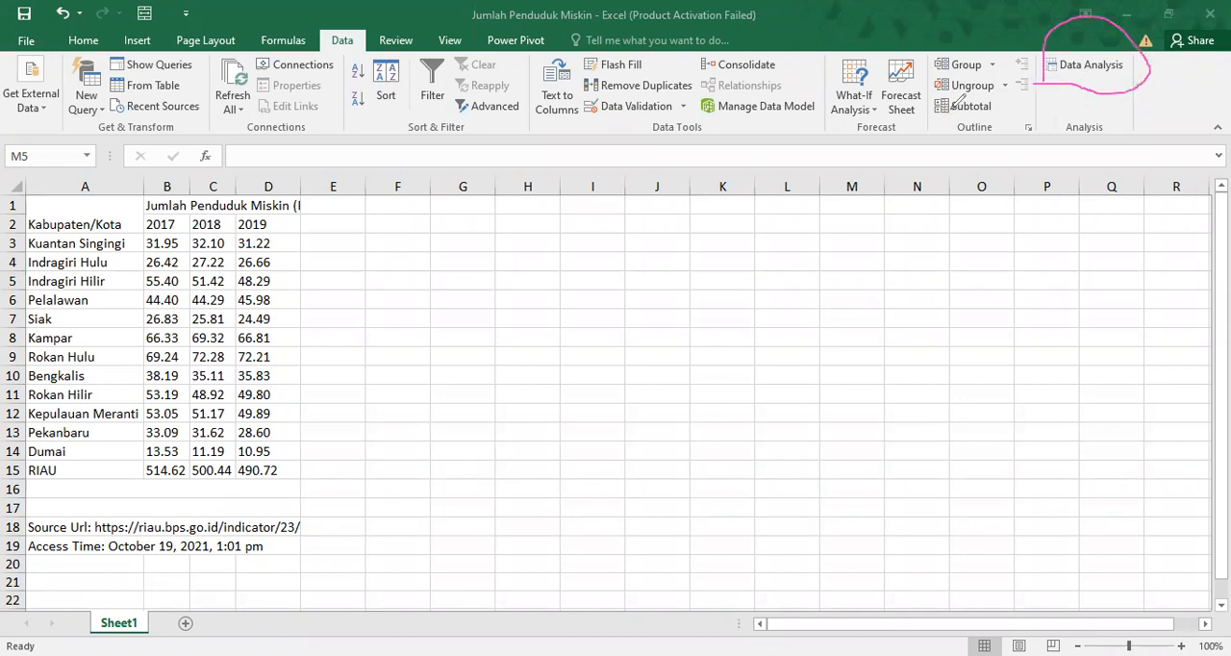
Look through the available data analysis tools and start Descriptive Statistics.
left_click(1093, 65)
left_click(1093, 65)
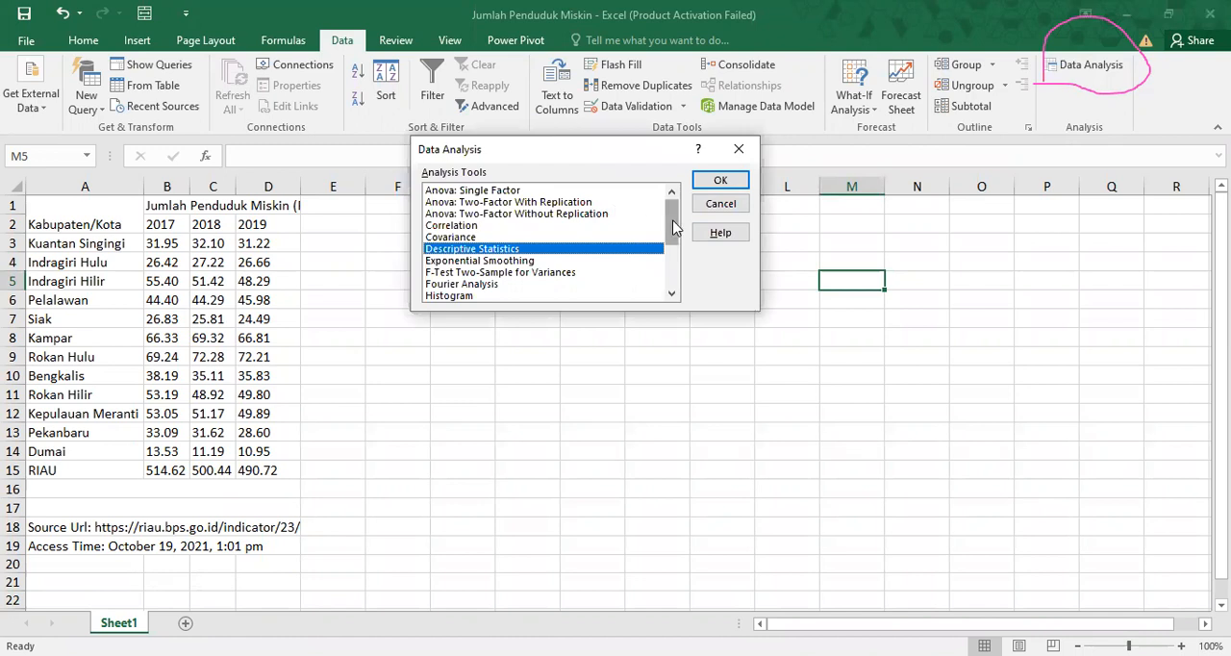
mouse_move(673, 228)
left_mouse_down()
mouse_move(688, 263)
mouse_move(688, 229)
left_mouse_up()
left_click_drag(687, 229, 688, 254)
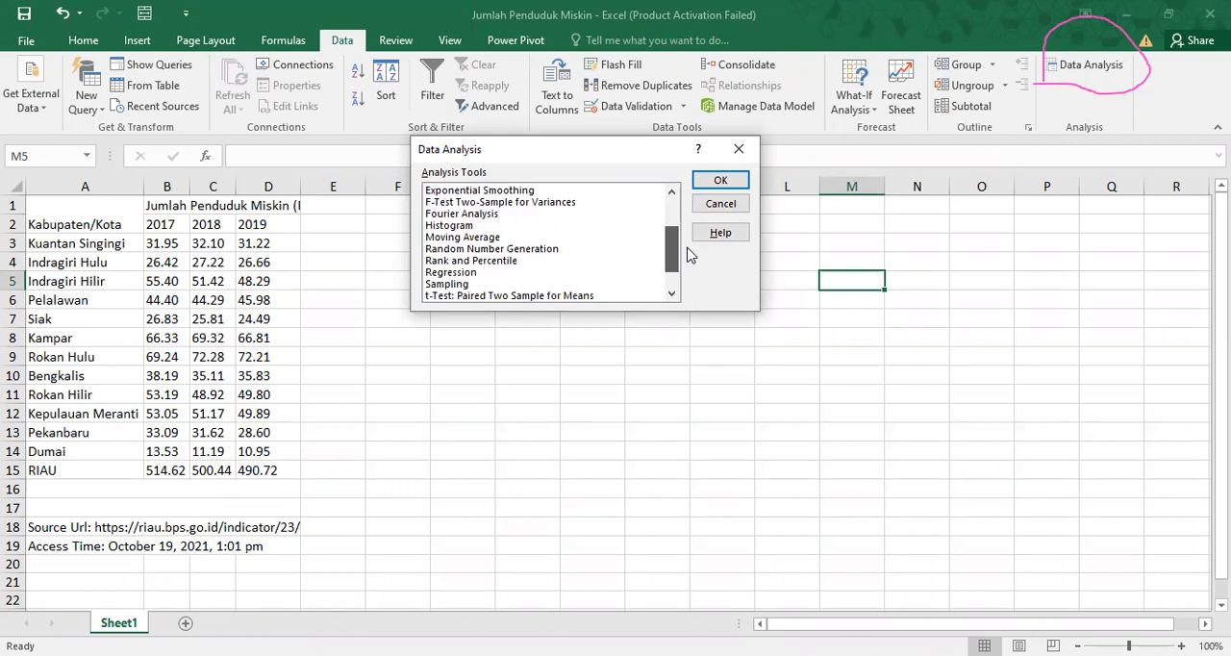
left_click_drag(688, 248, 687, 215)
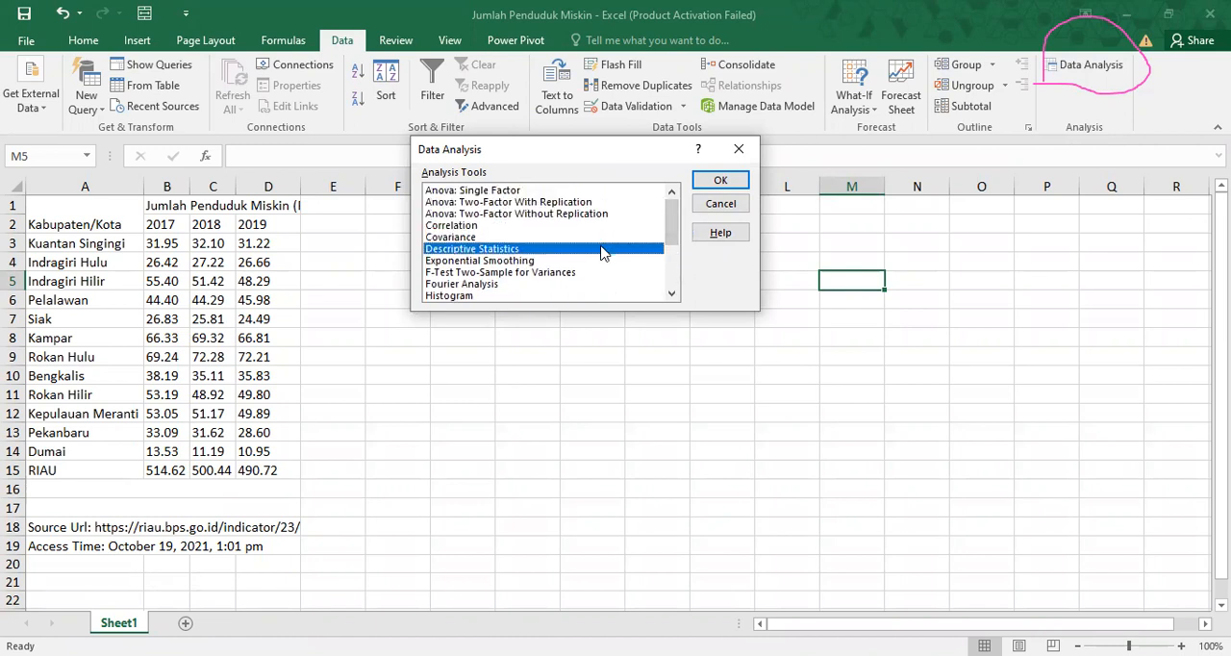
left_click(710, 183)
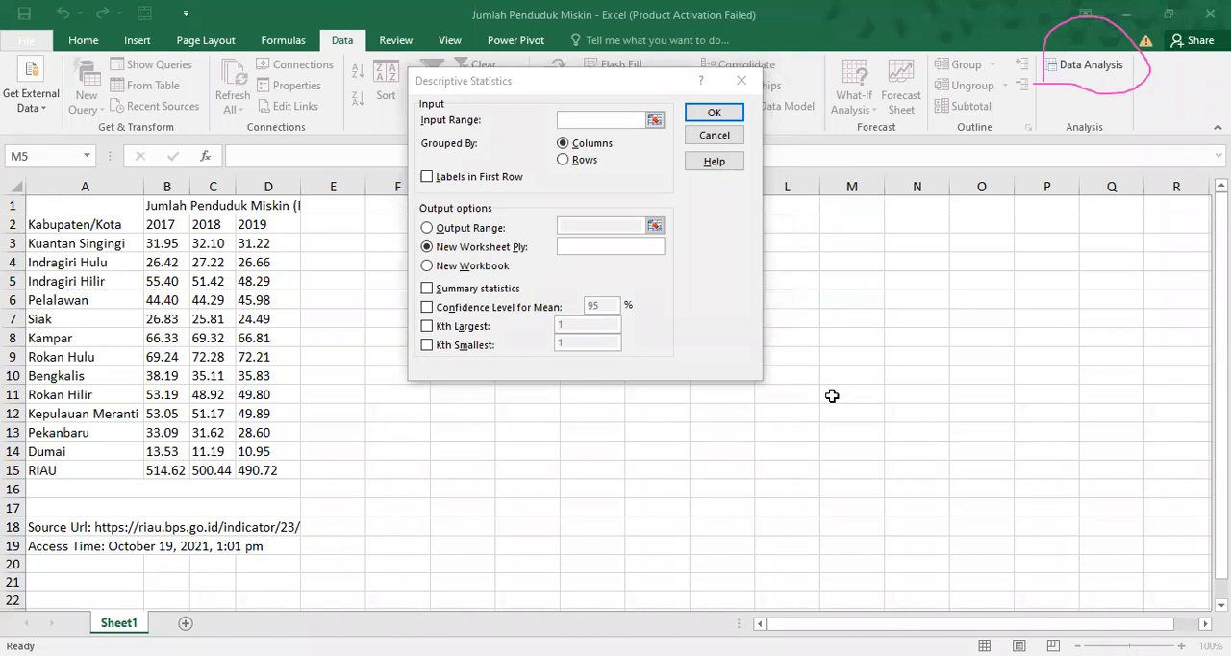
Set the Descriptive Statistics input range to $B$2:$D$15 and mark the first row as labels.
mouse_move(611, 87)
left_mouse_down()
mouse_move(544, 113)
mouse_move(678, 104)
mouse_move(602, 89)
left_mouse_up()
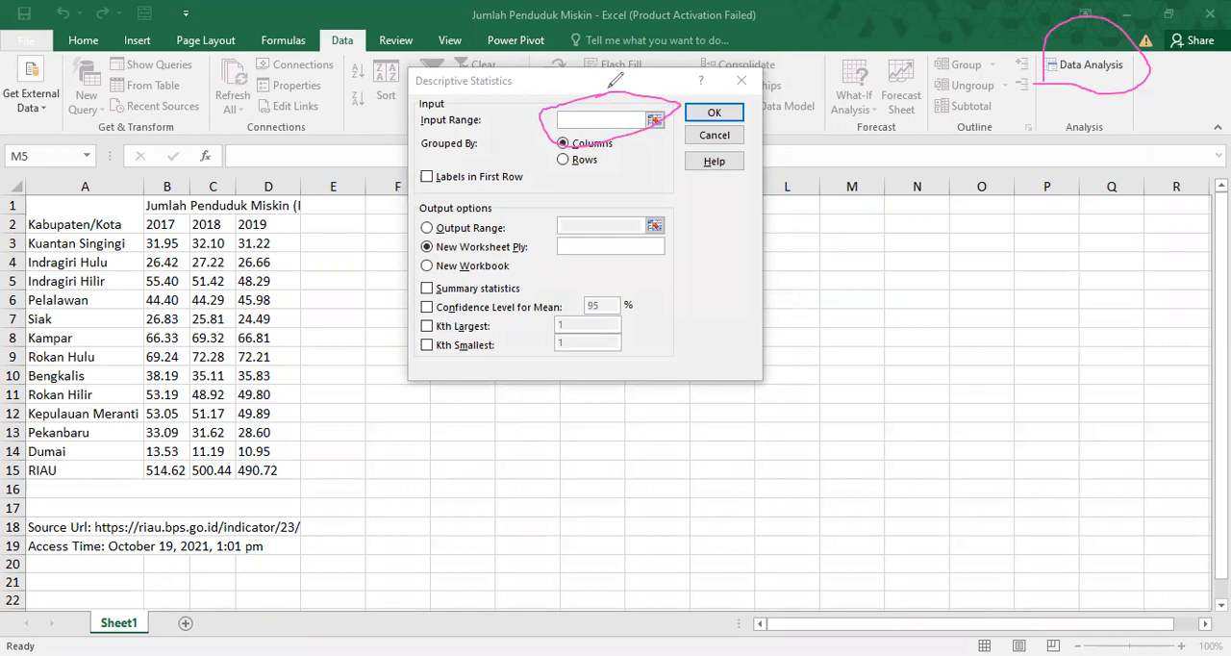
left_click(156, 226)
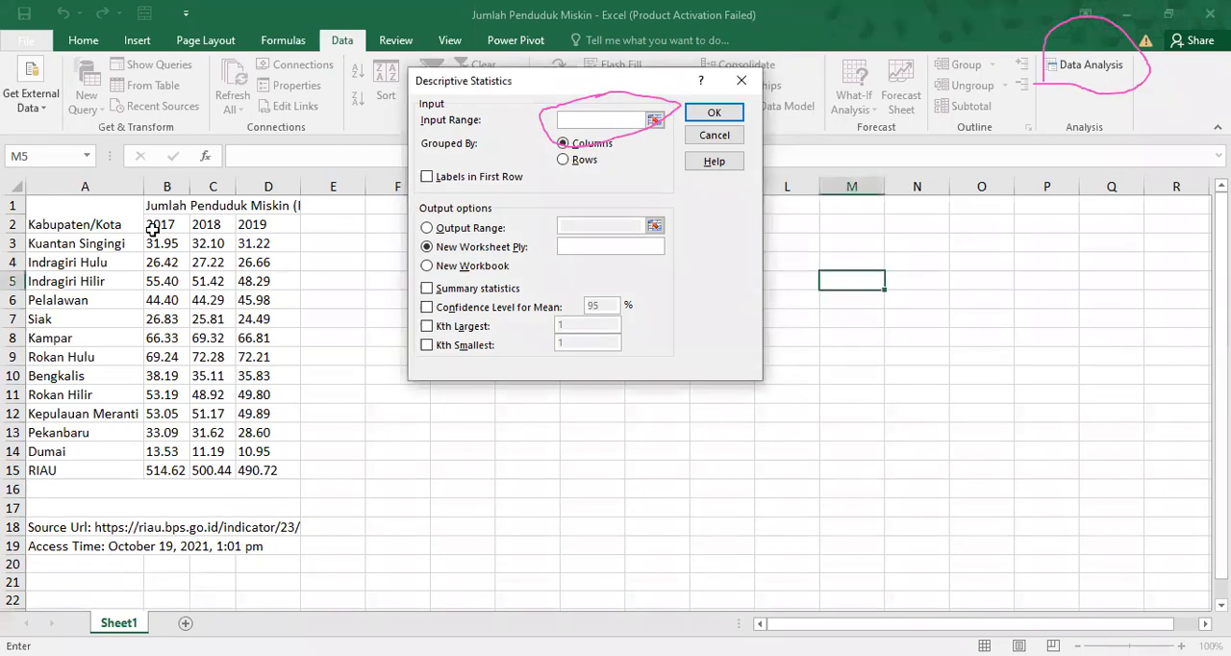
left_click(152, 228)
left_click_drag(153, 228, 242, 469)
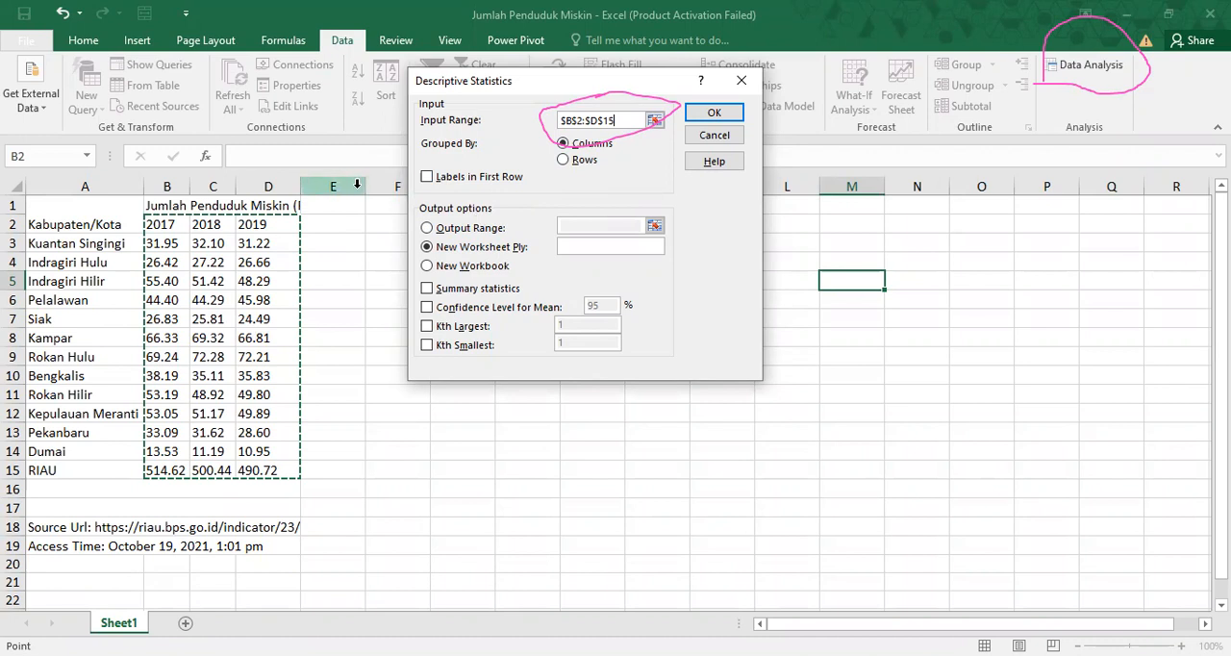
left_click(427, 178)
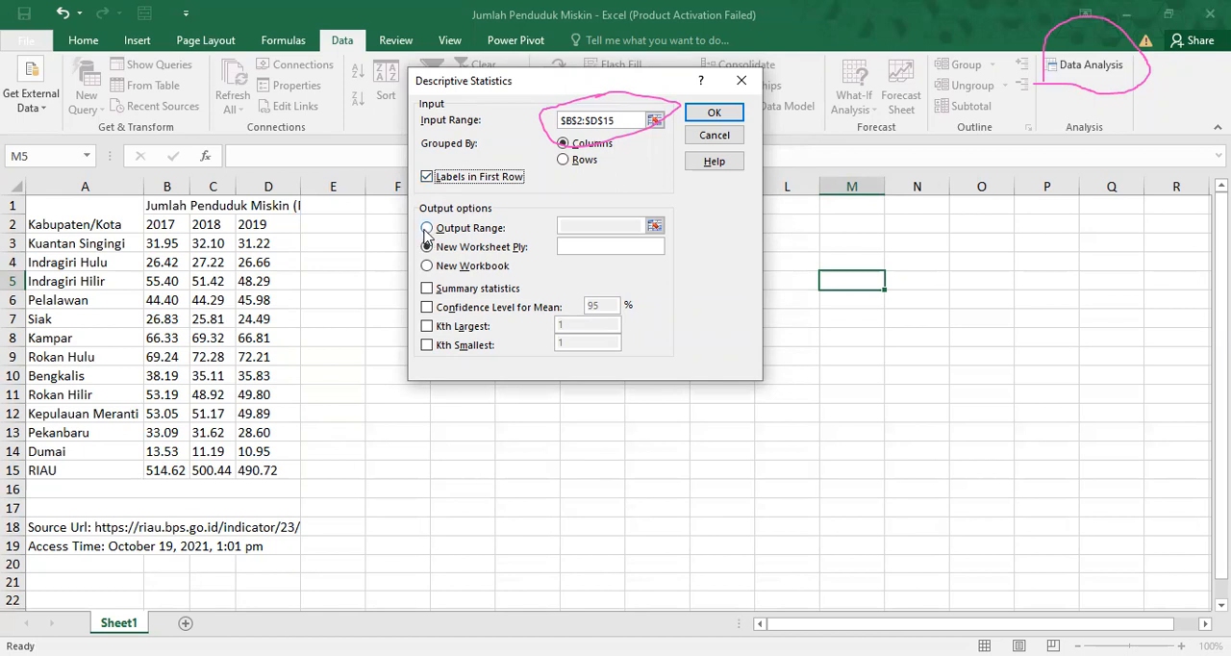
Direct the Descriptive Statistics output to a range on the current sheet, $F$2:$Q$18.
left_click(425, 231)
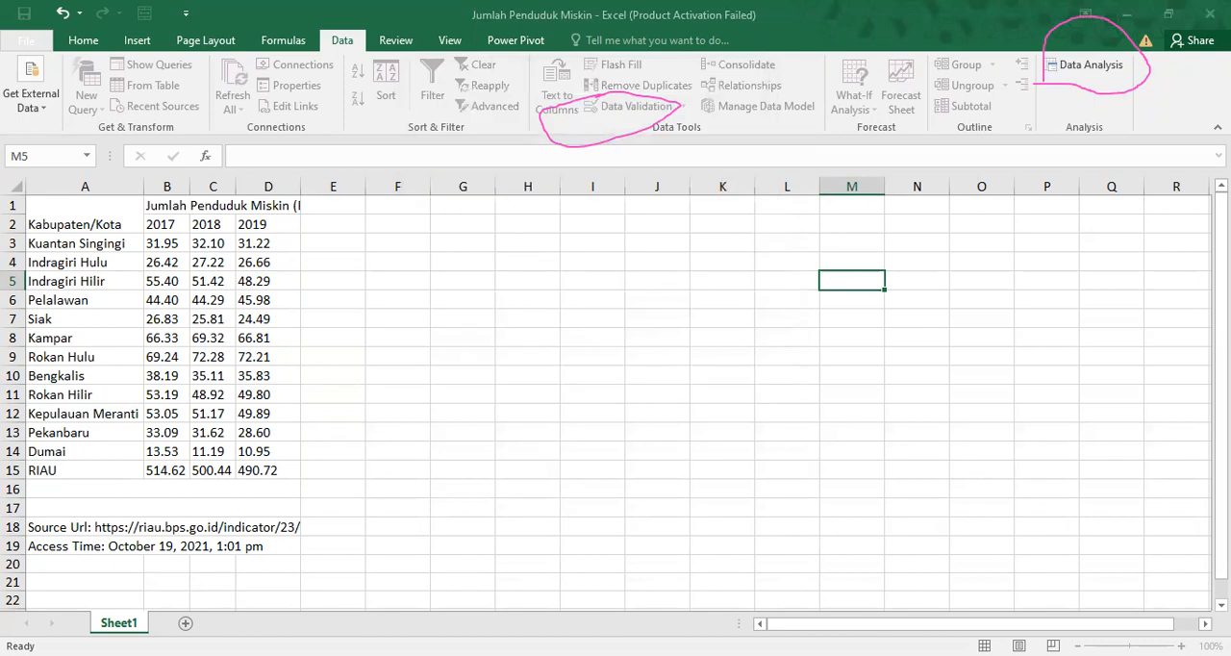
left_click(1084, 80)
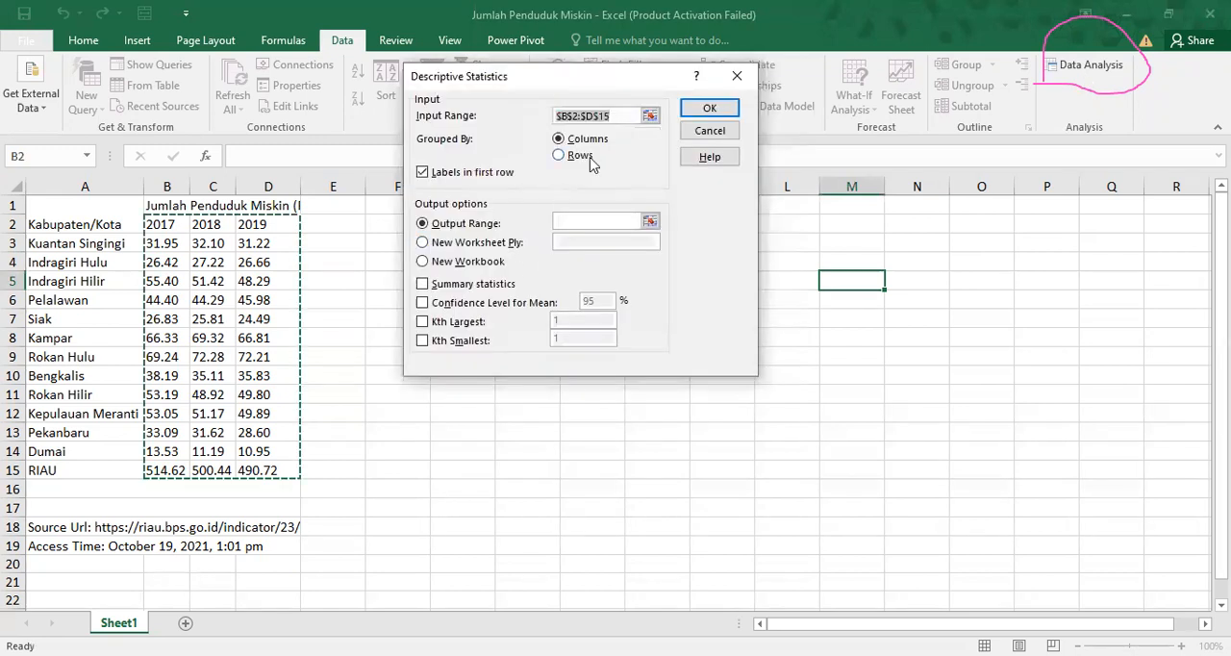
left_click(582, 224)
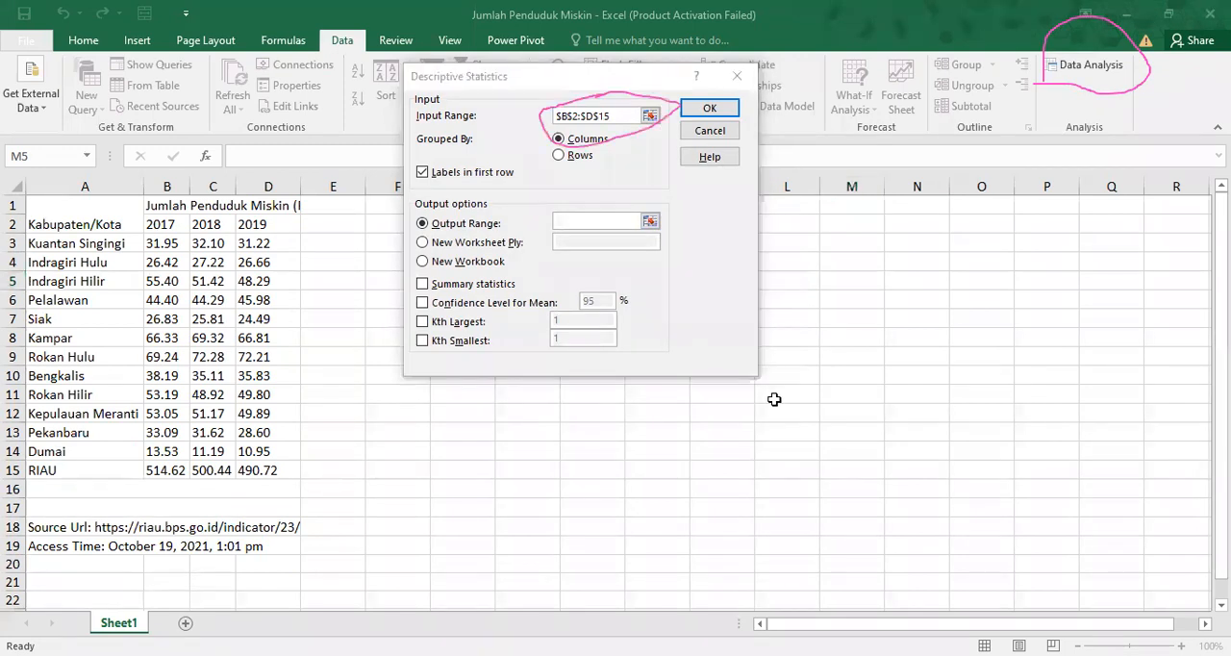
mouse_move(633, 192)
left_mouse_down()
mouse_move(541, 193)
mouse_move(654, 225)
mouse_move(635, 196)
mouse_move(620, 198)
left_mouse_up()
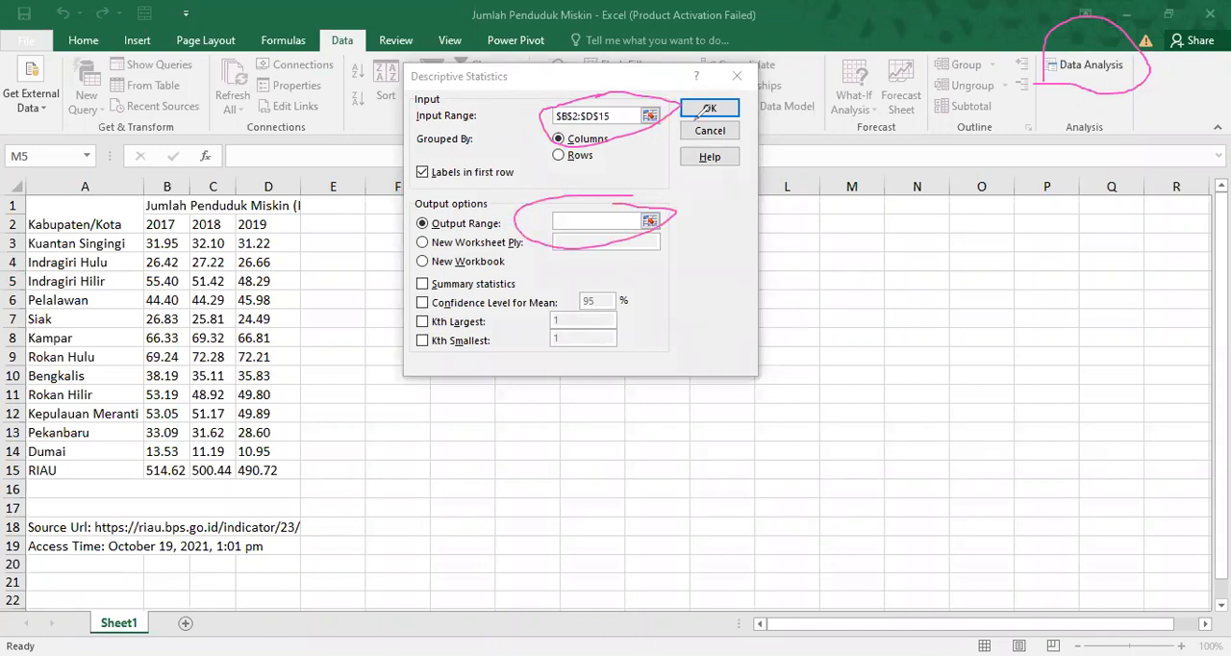
left_click(589, 223)
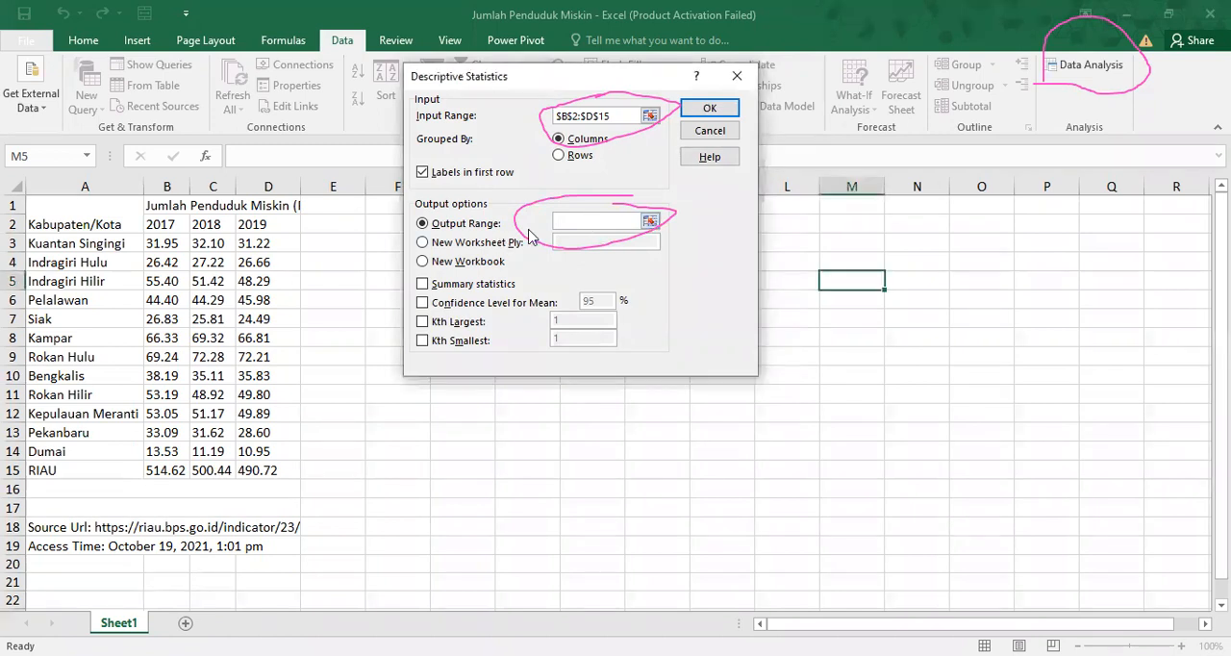
left_click(382, 222)
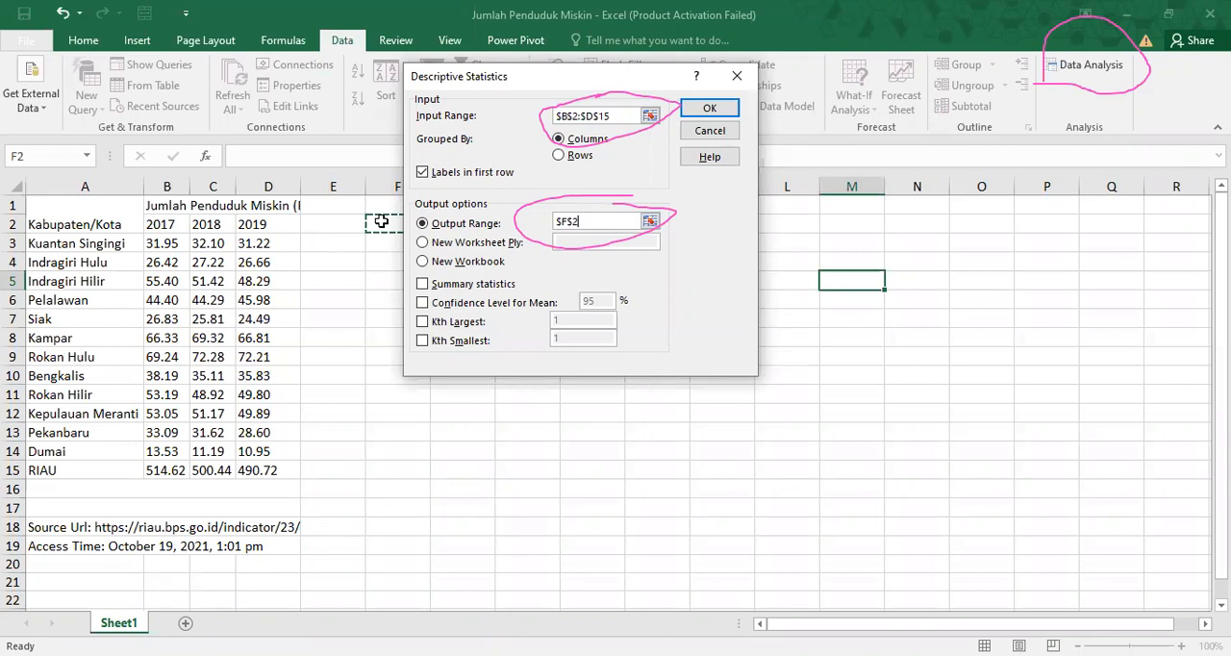
left_click(1088, 525, "shift")
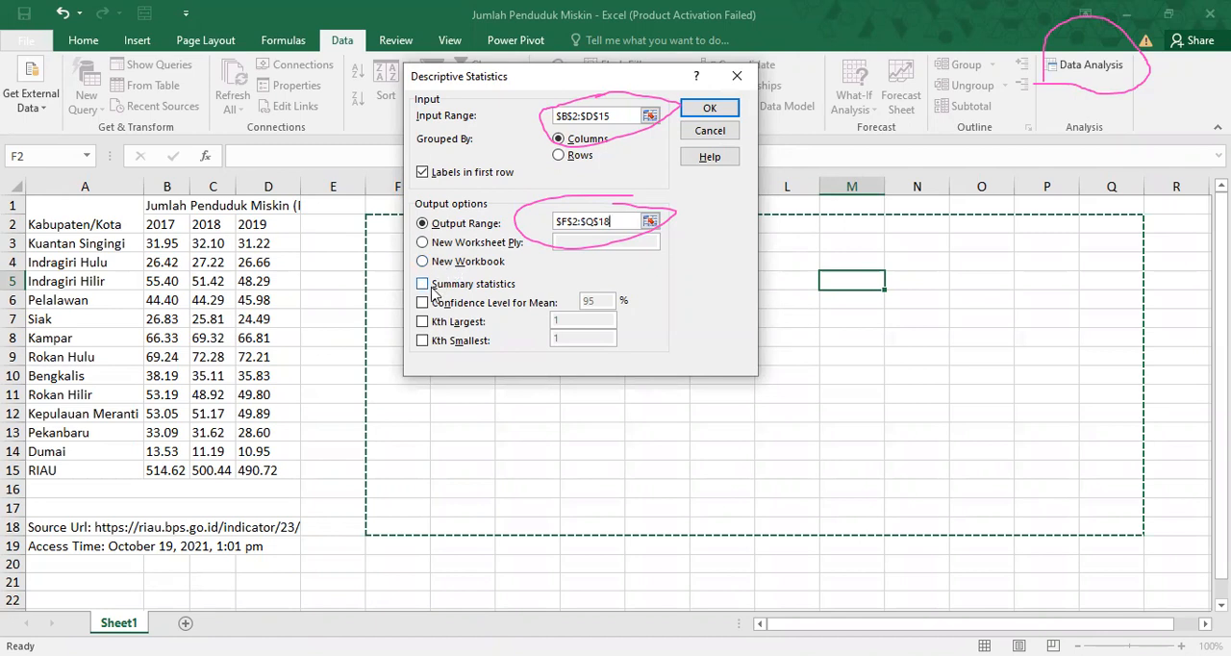
Include summary statistics, try to run the analysis, and close the Descriptive Statistics settings.
left_click(423, 285)
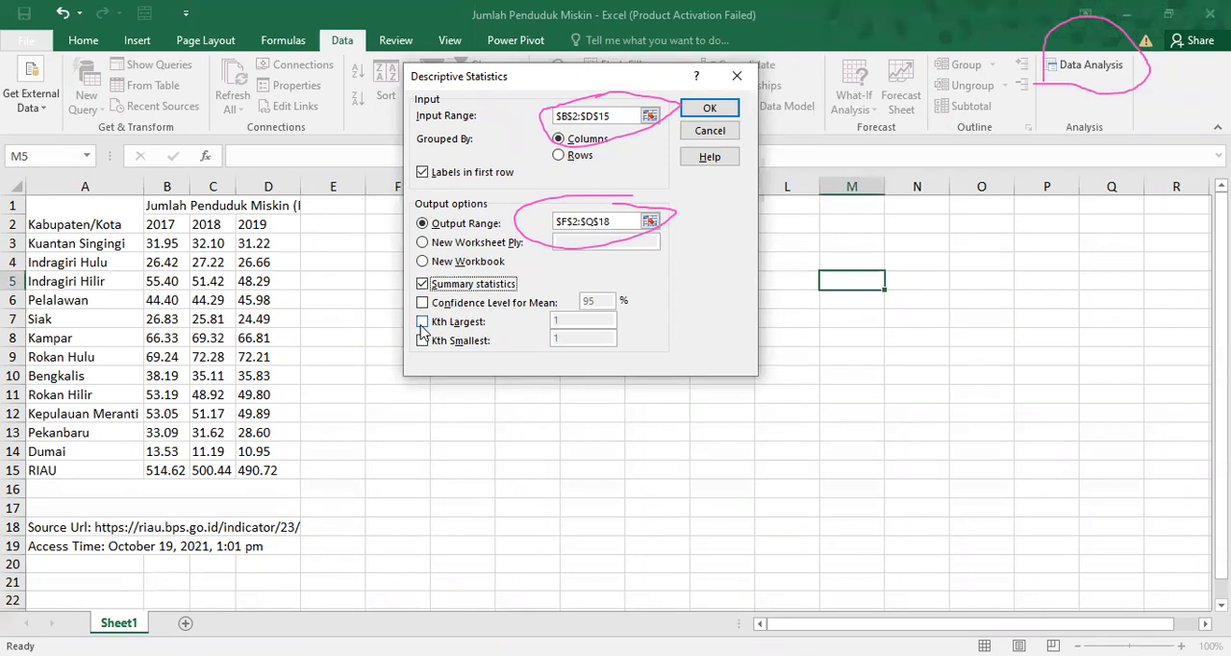
left_click(707, 109)
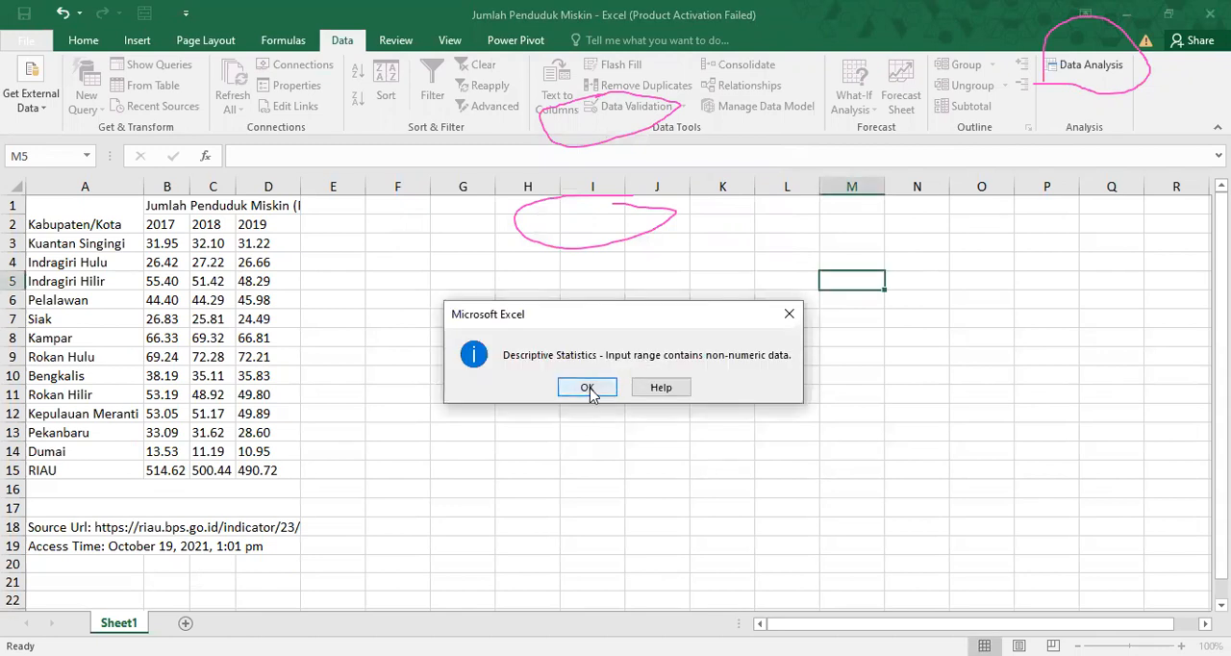
left_click(587, 387)
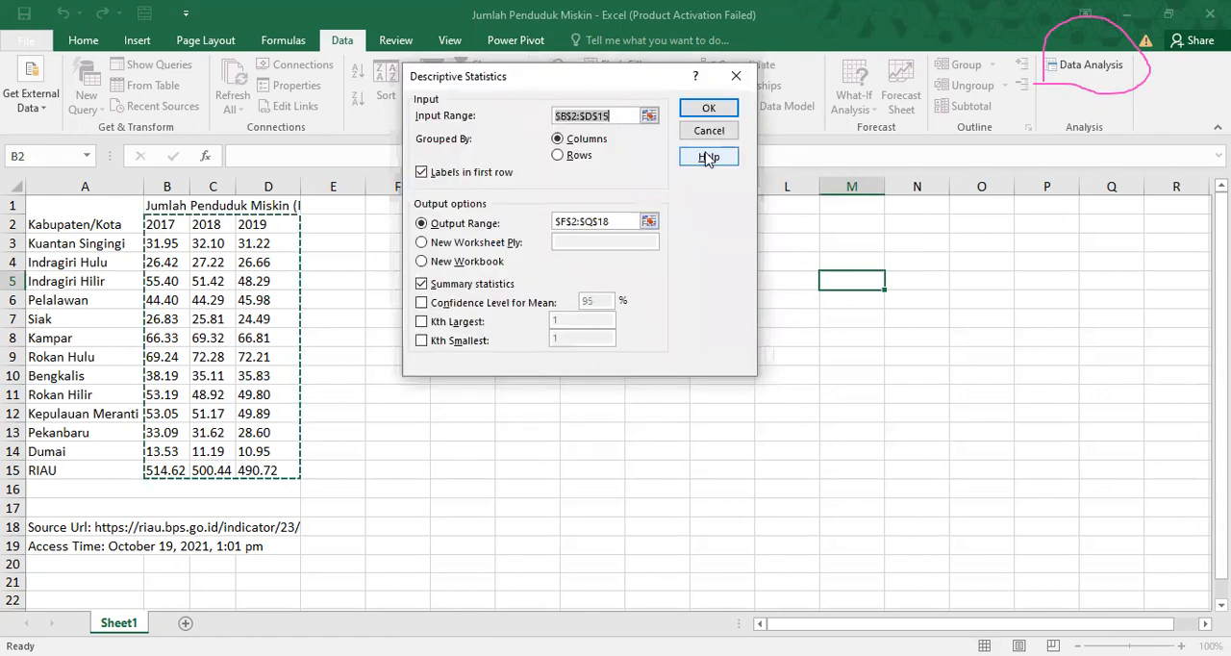
left_click(700, 133)
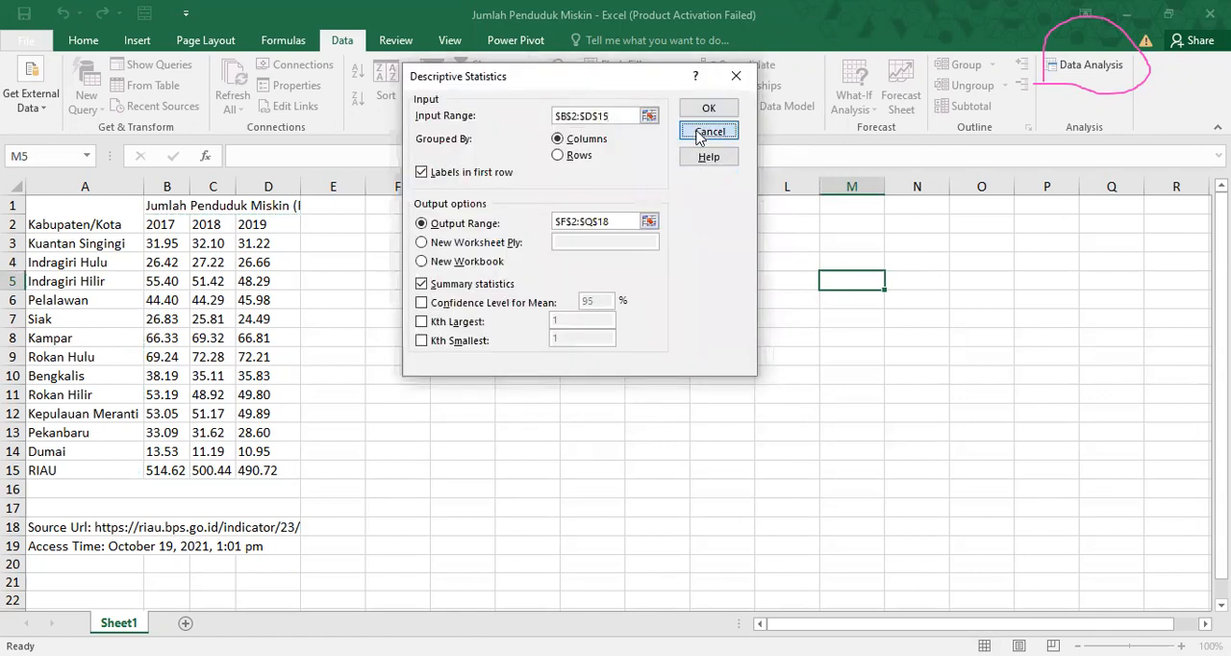
left_click(709, 190)
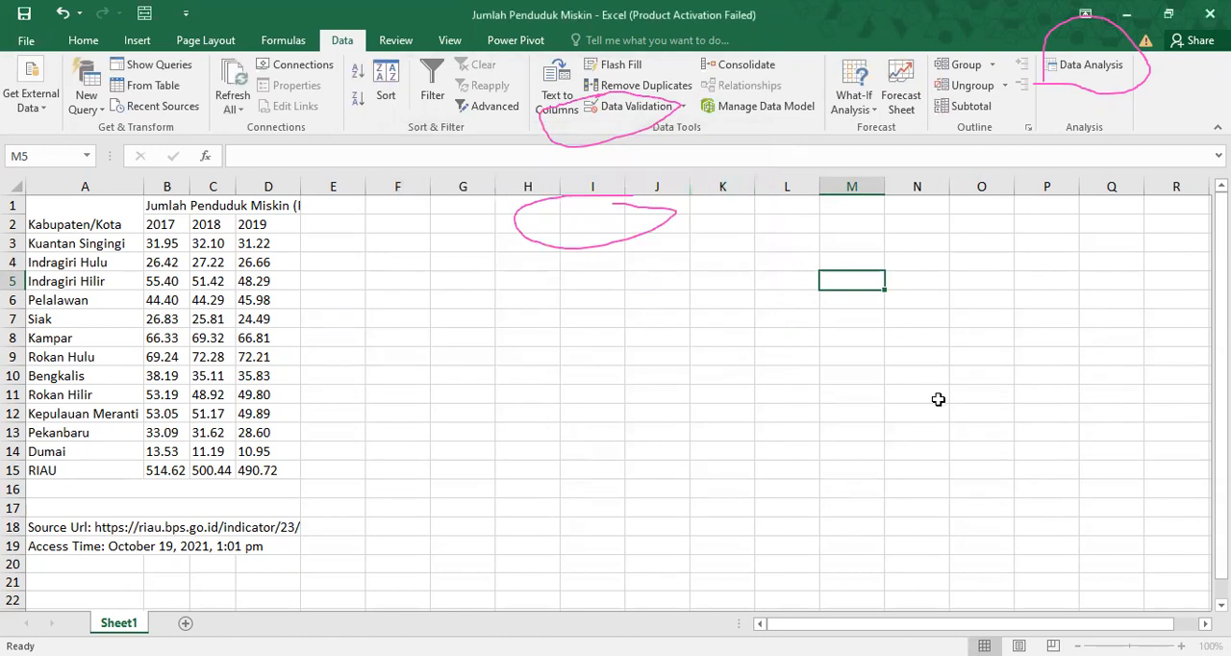
left_click(1012, 380)
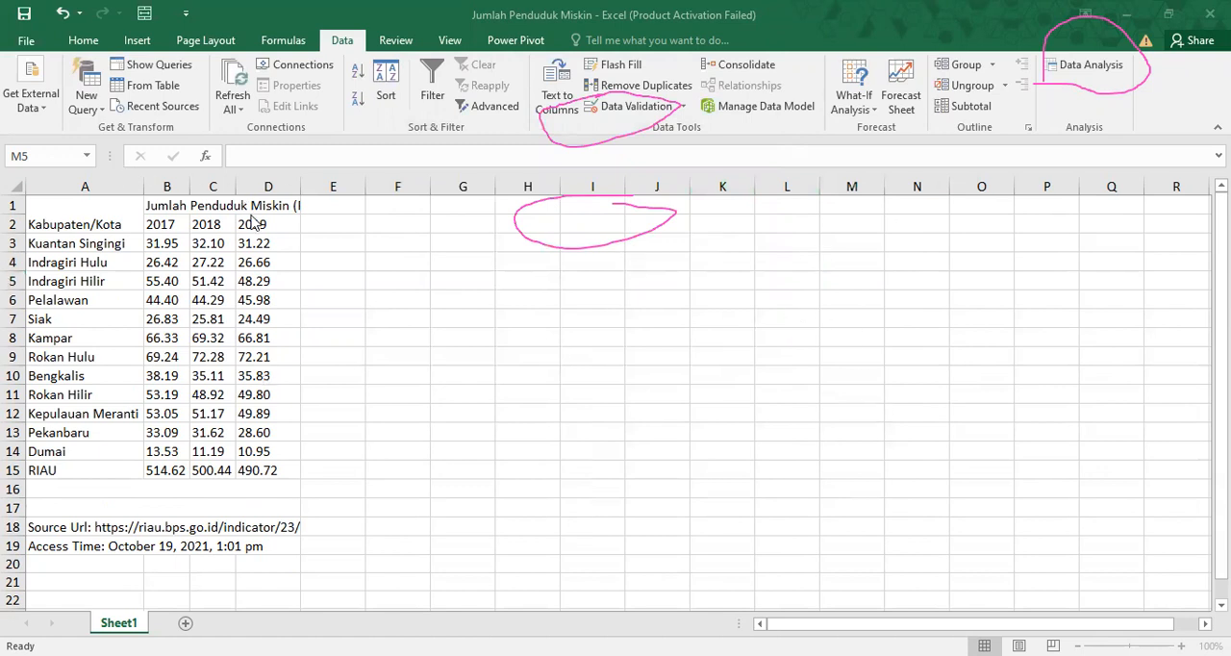
Apply the Number format to the 2017–2019 figures in B3:D15.
left_click(175, 250)
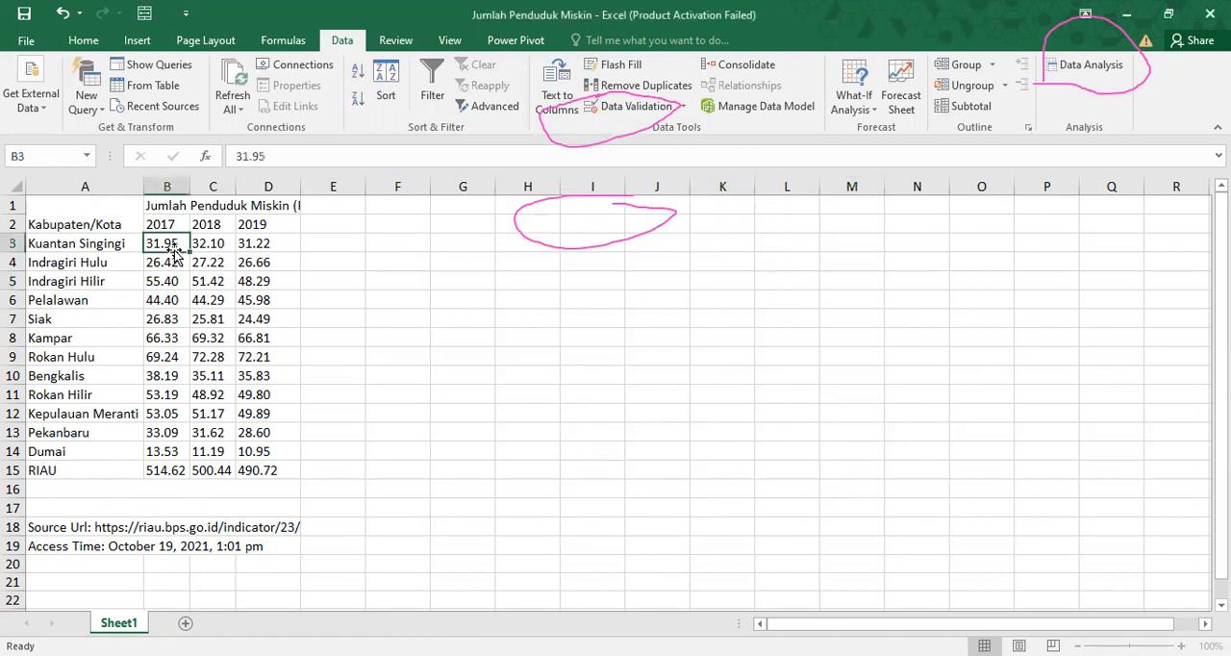
left_click(306, 237)
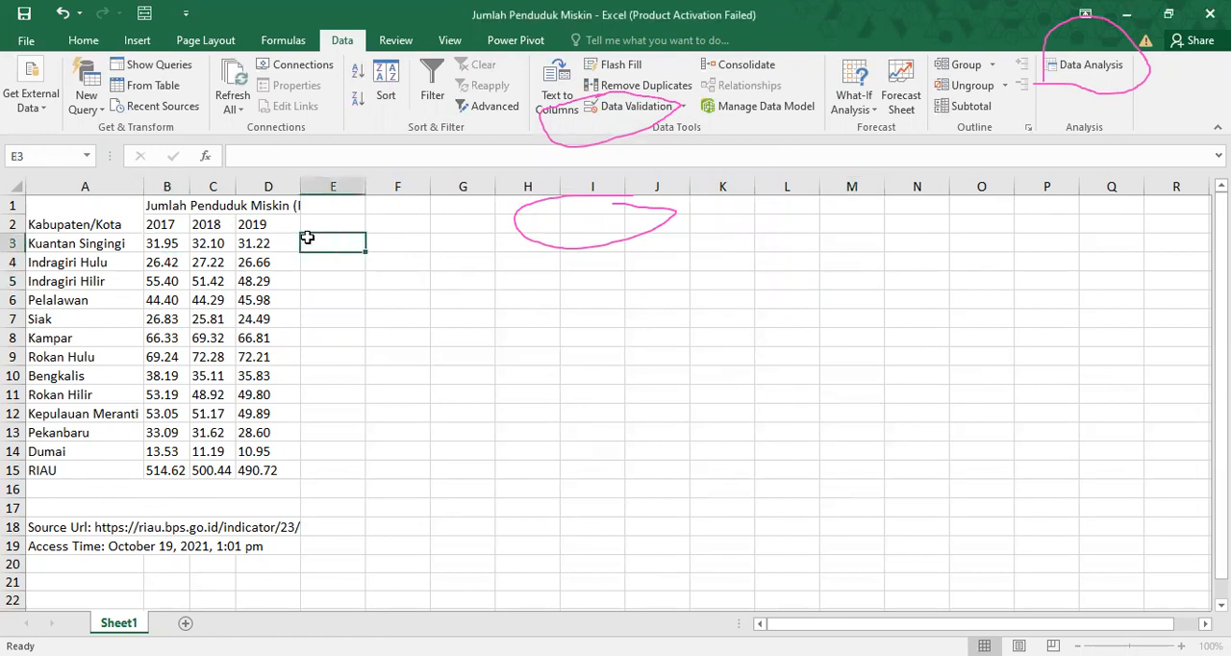
left_click(75, 41)
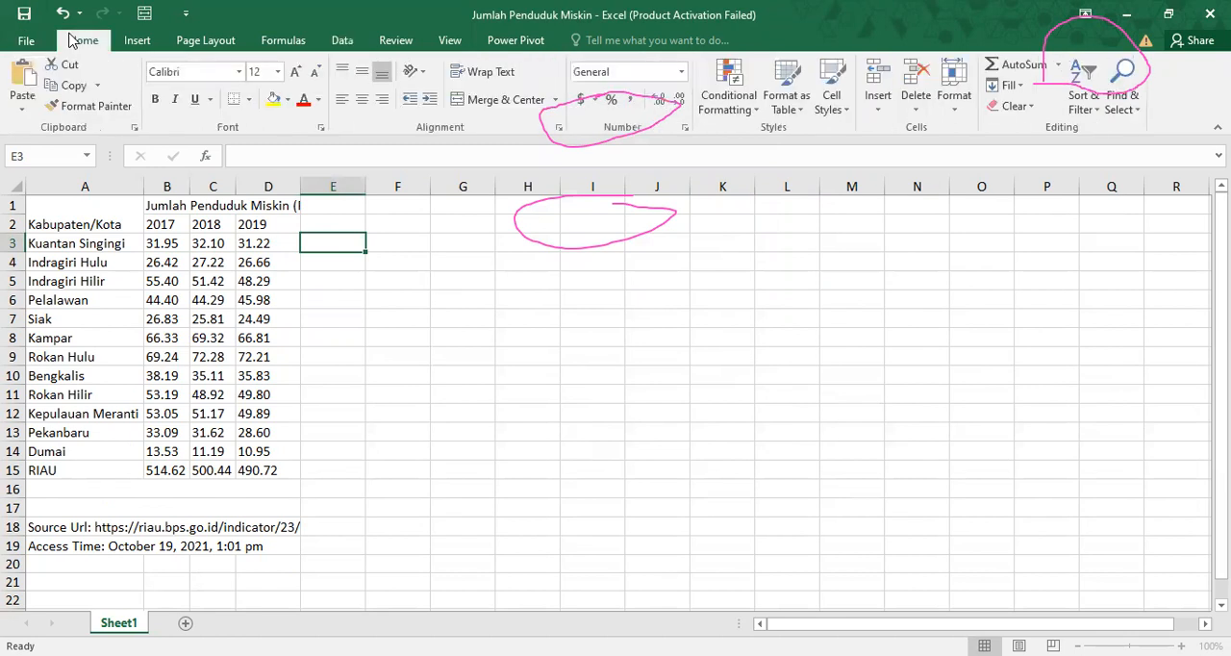
left_click(169, 245)
left_click_drag(169, 246, 274, 470)
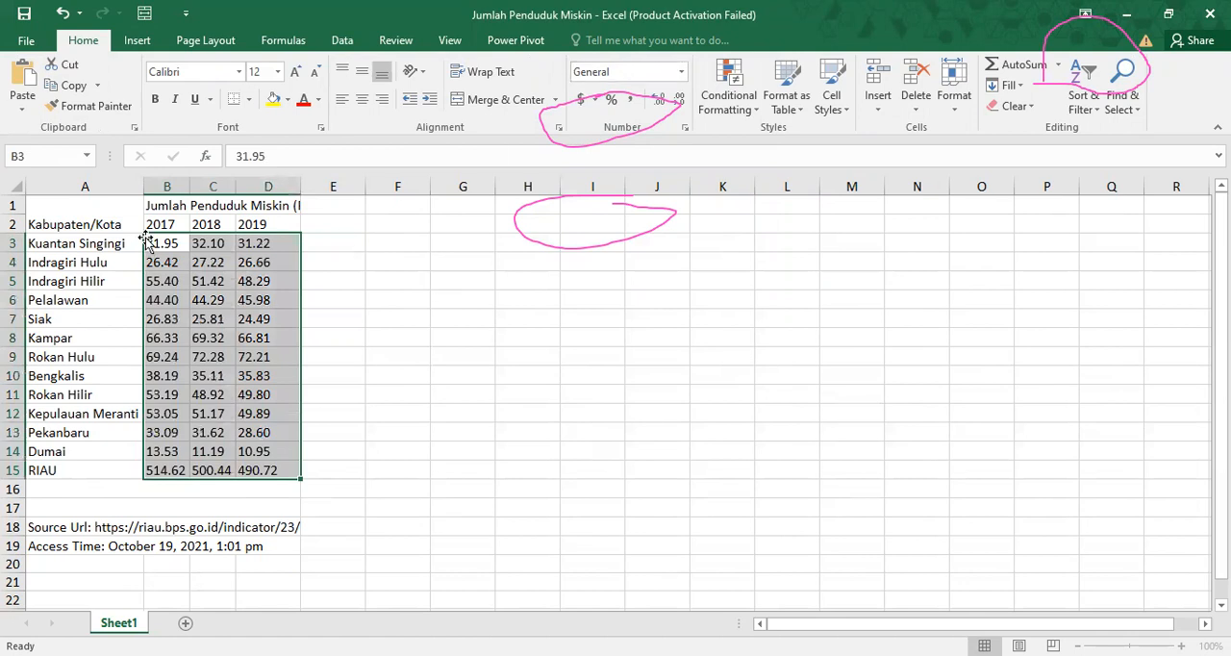
left_click(682, 73)
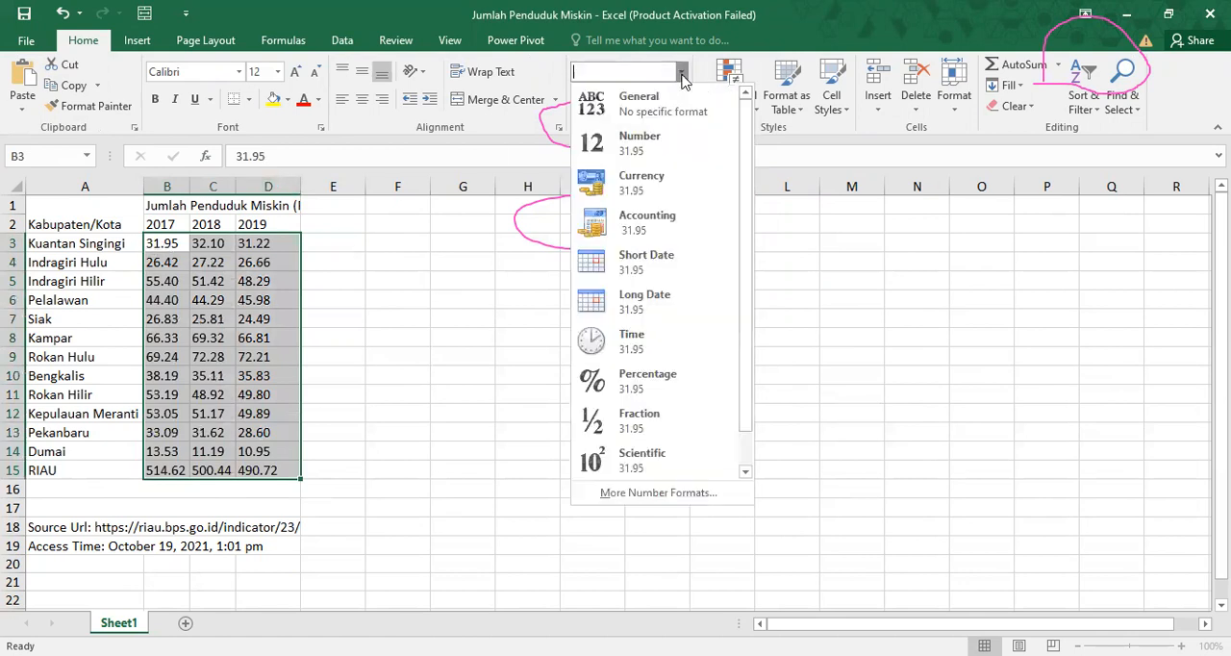
left_click(663, 151)
Test whether the Kuantan Singingi figures are numeric by entering =SUM(B3:D3) in E3.
left_click(327, 245)
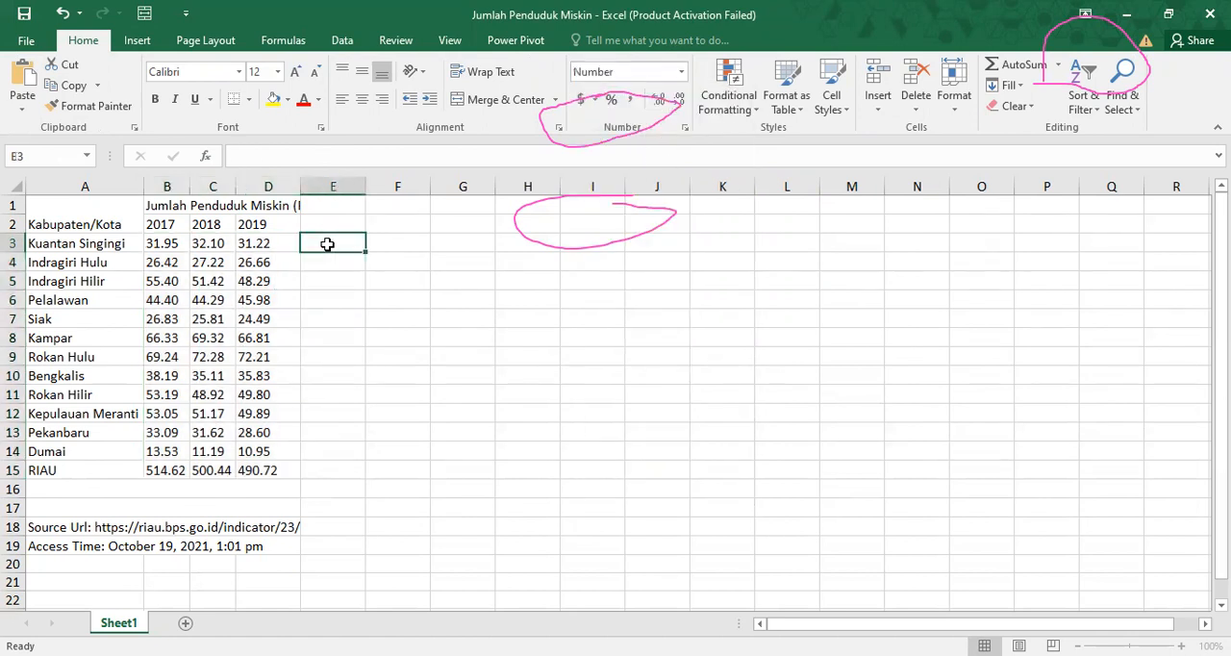
type("=s")
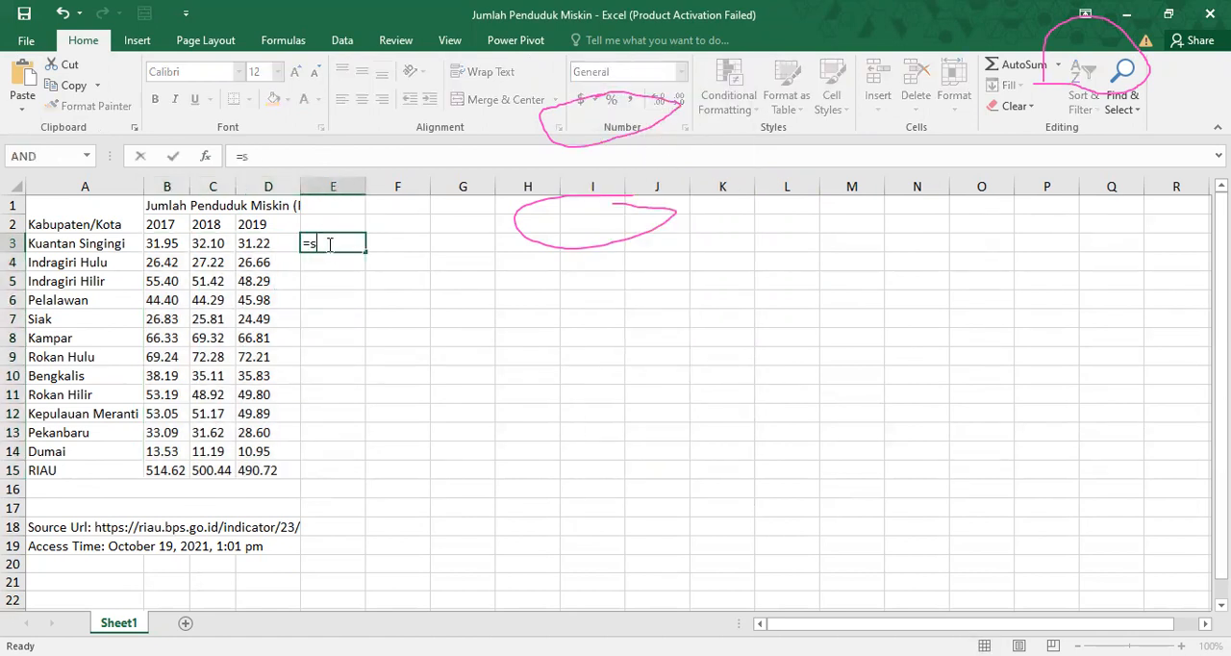
type("um(")
left_click_drag(167, 243, 247, 249)
key("ctrl+Return")
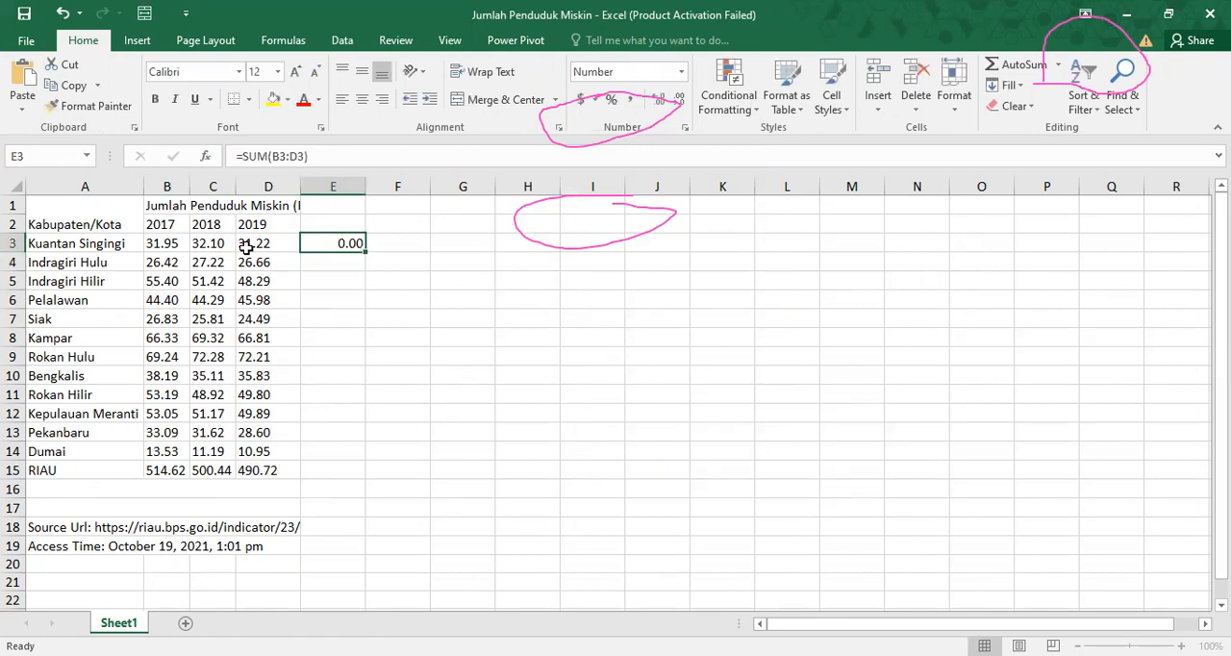
left_click(160, 243)
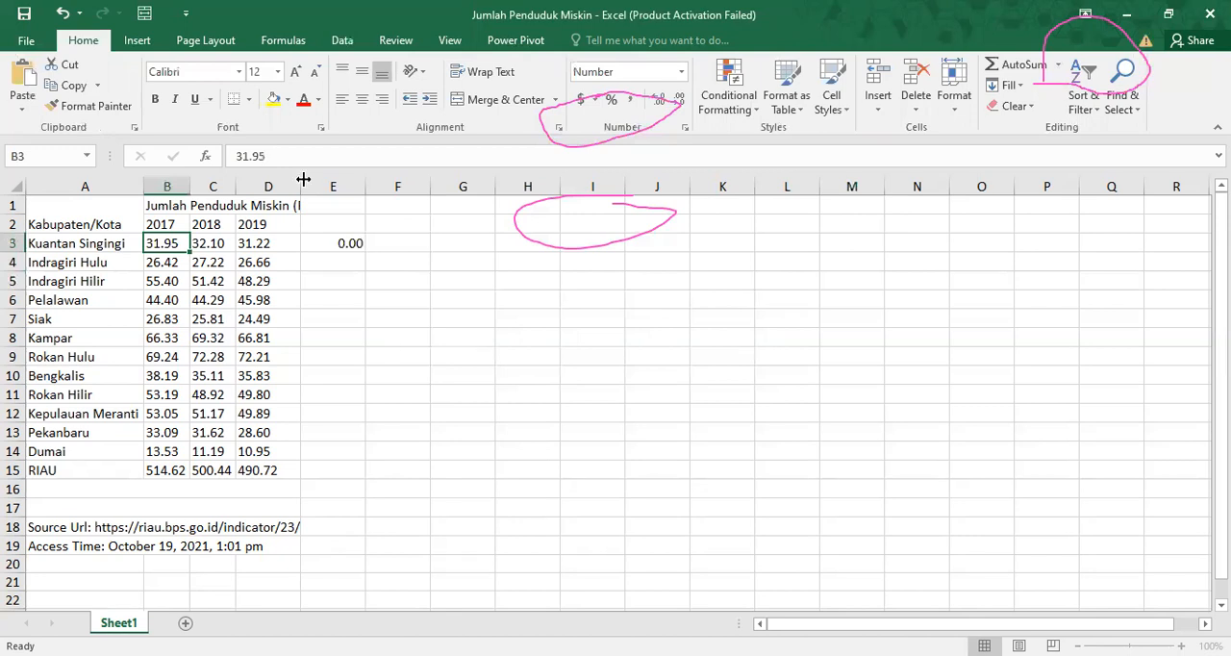
Remove the test sum formula from E3.
left_click(342, 238)
double_click(342, 239)
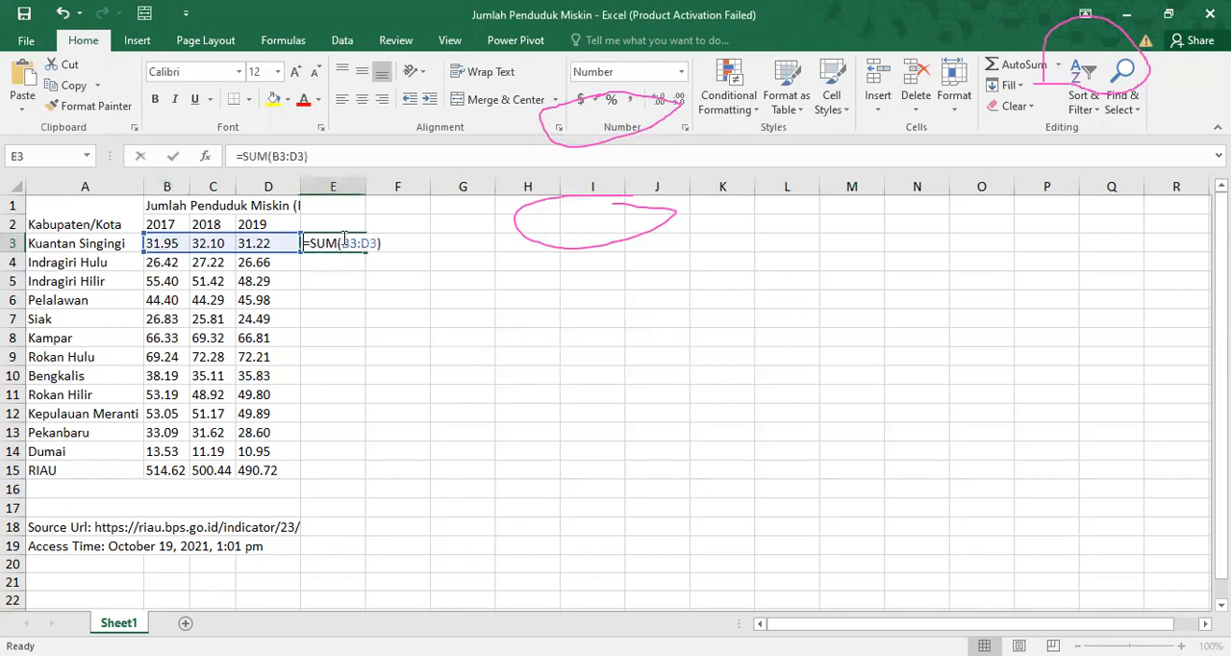
key("BackSpace")
key("BackSpace")
key("BackSpace")
key("BackSpace")
key("BackSpace")
key("BackSpace")
key("BackSpace")
key("BackSpace")
key("BackSpace")
key("BackSpace")
key("BackSpace")
left_click(332, 270)
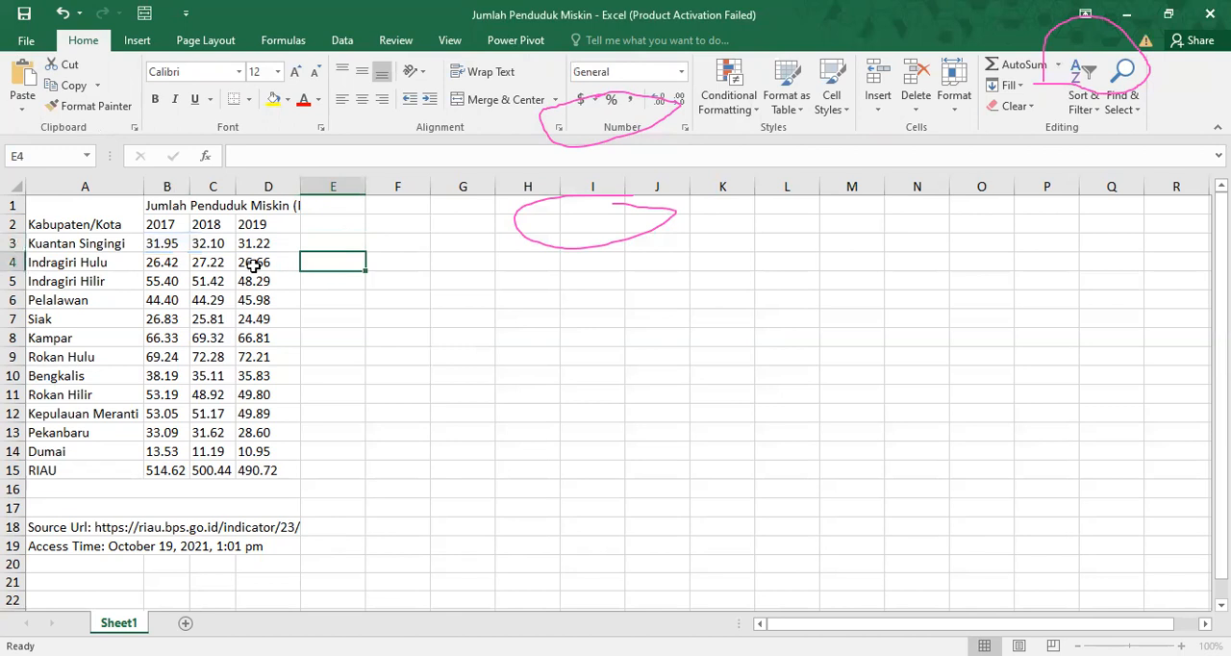
Reapply the Number format to all regency, city and RIAU figures in B3:D15.
left_click_drag(162, 248, 280, 404)
key("shift+Down")
key("shift+Down")
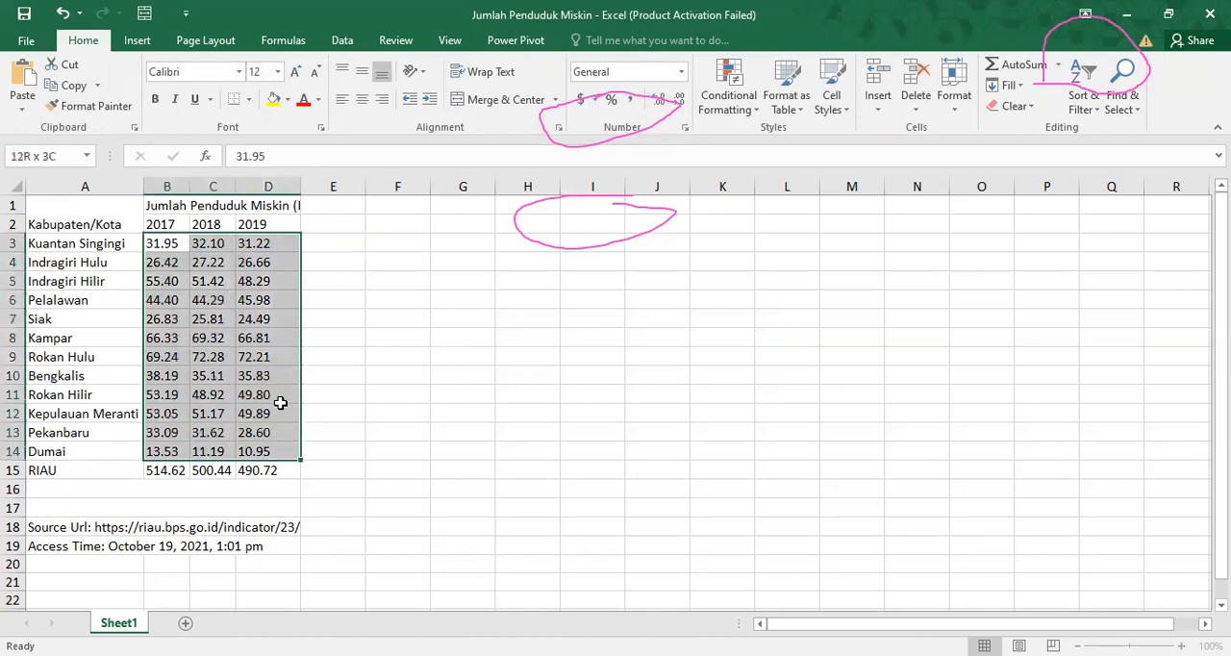
left_click(681, 73)
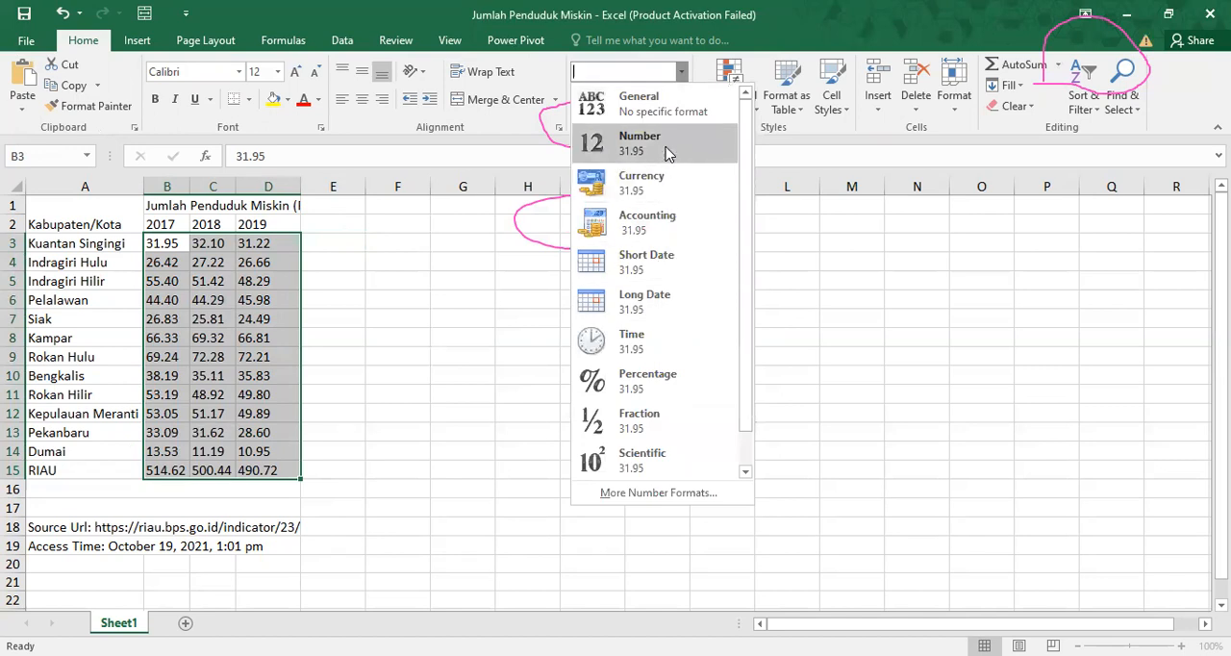
left_click(667, 144)
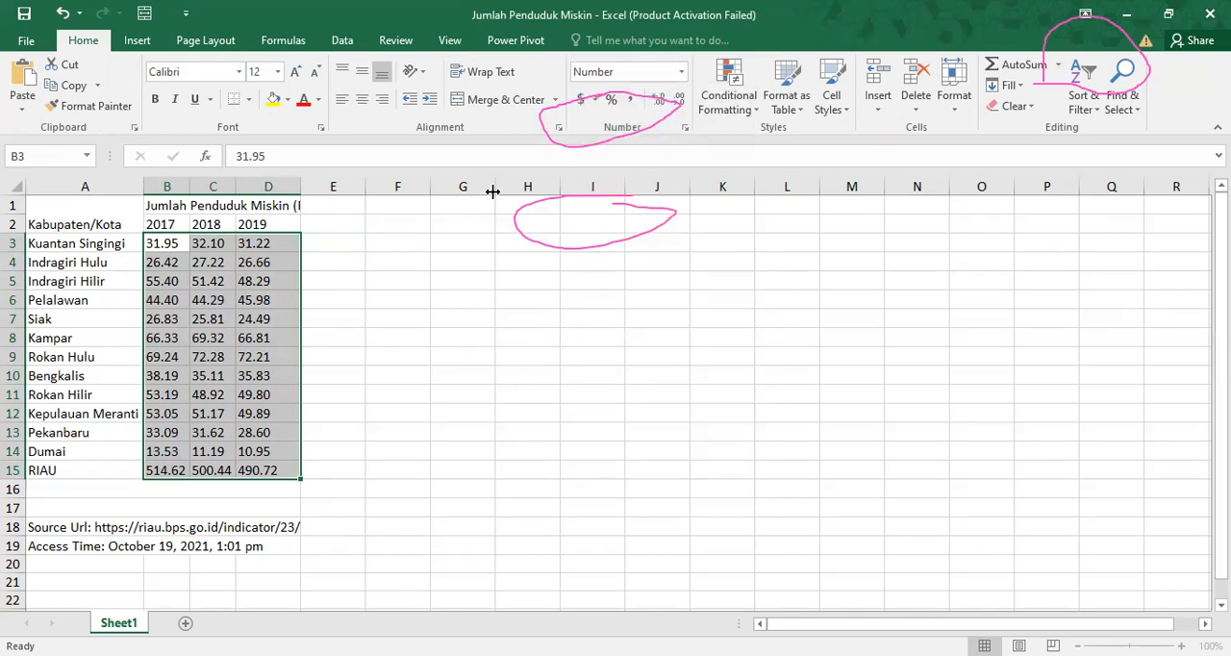
Retype the 2017 value for Kuantan Singingi in B3 as 31.95.
left_click(170, 247)
type("31")
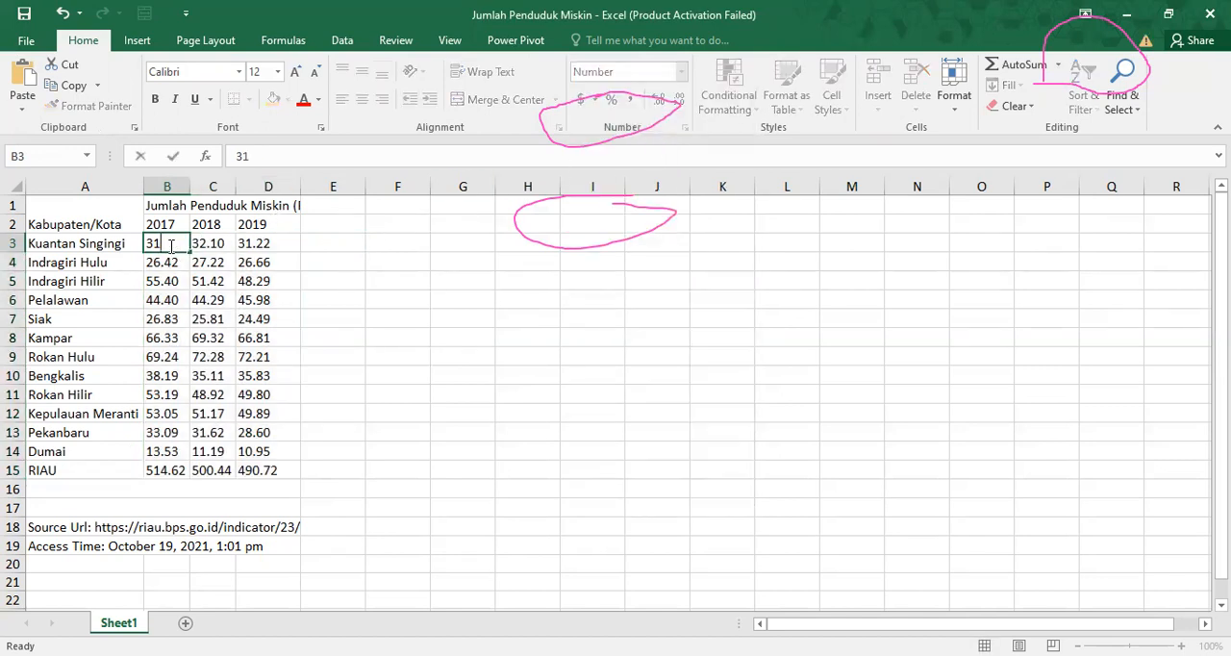
type(".95")
key("Return")
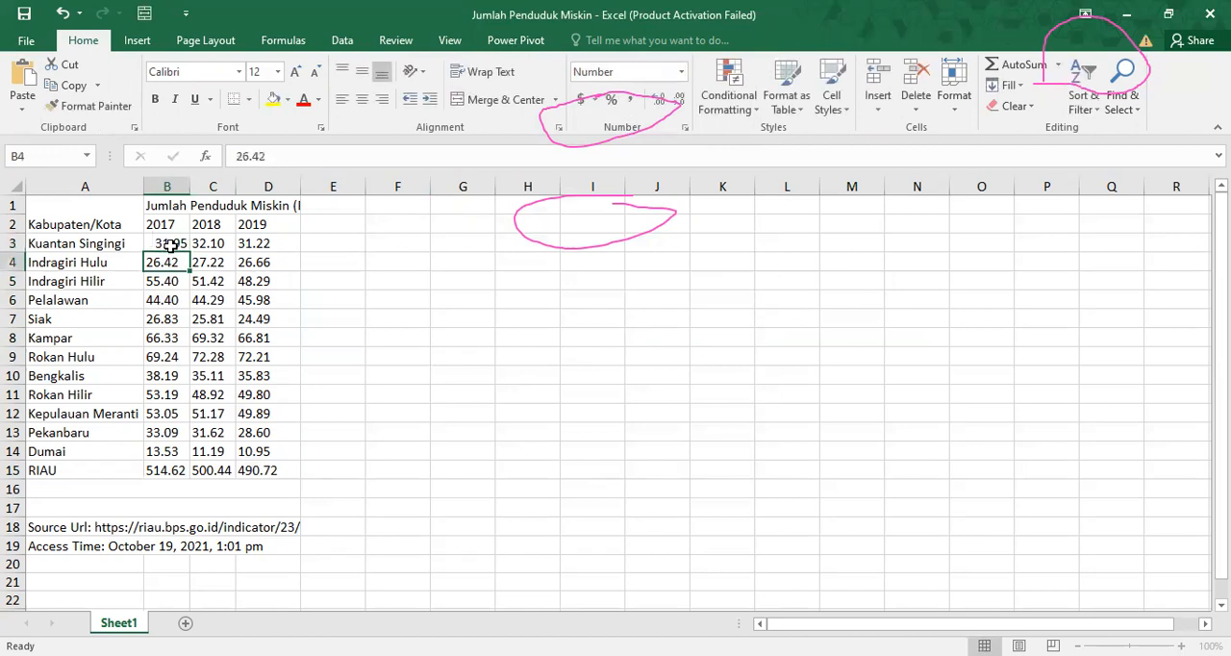
left_click(170, 243)
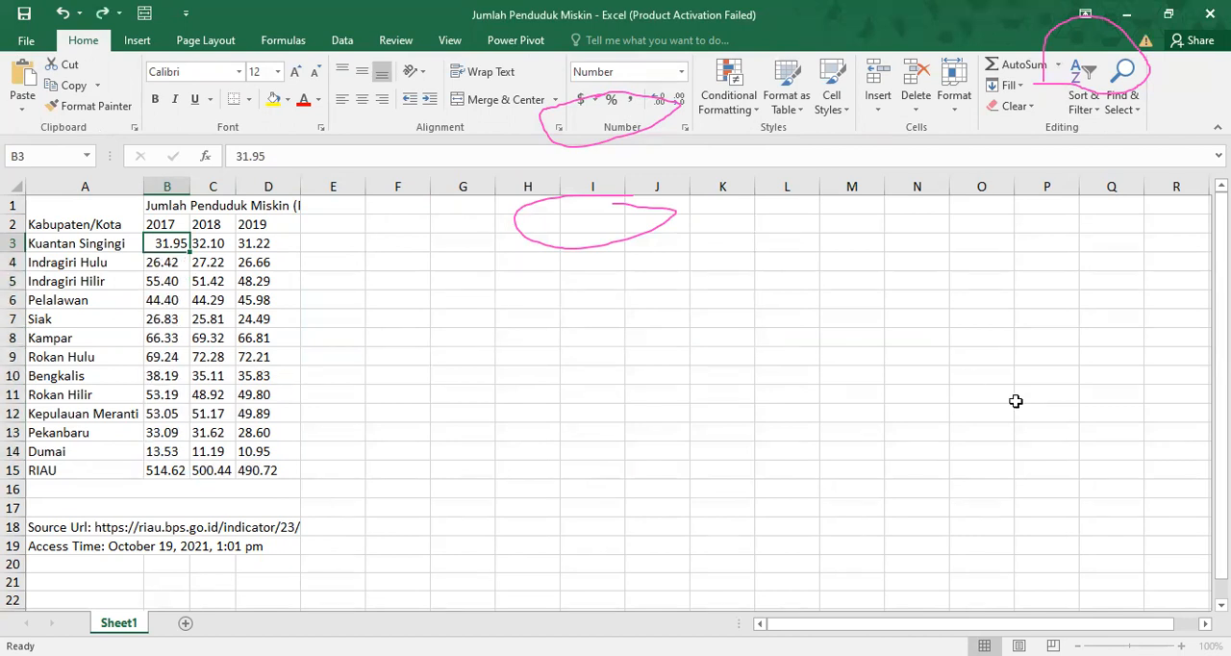
Run Descriptive Statistics on $B$2:$D$15 with output to $F$2:$Q$18, and fit columns F, H and J to their contents.
left_click(1006, 294)
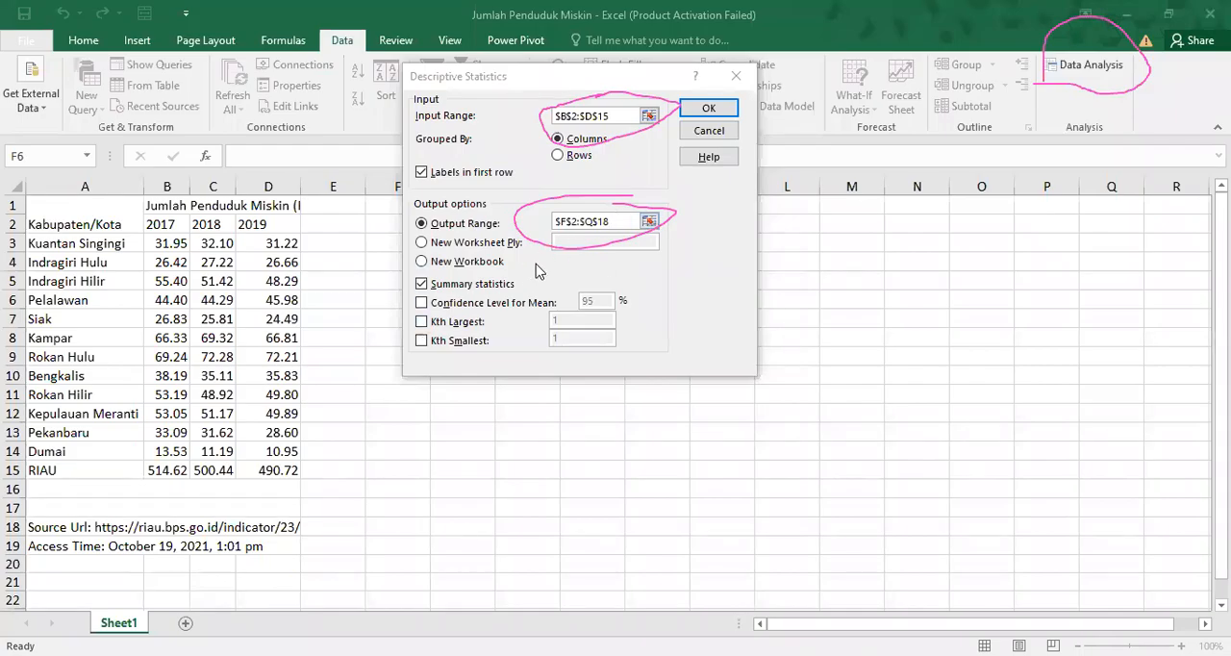
left_click(708, 109)
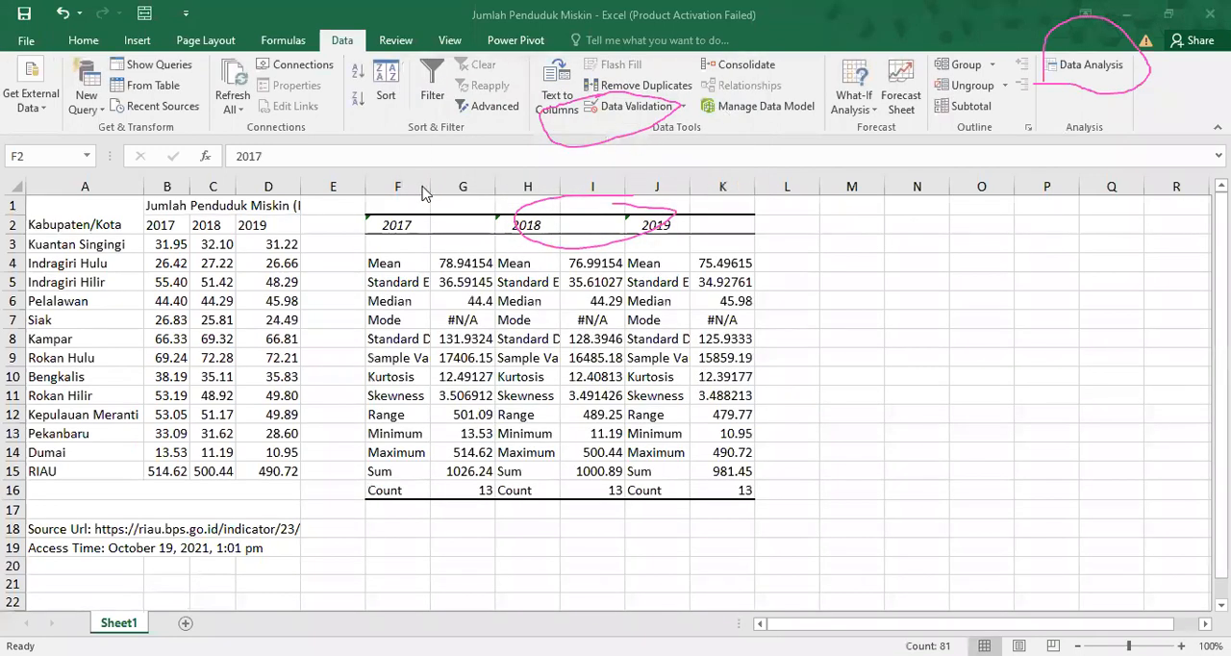
double_click(431, 186)
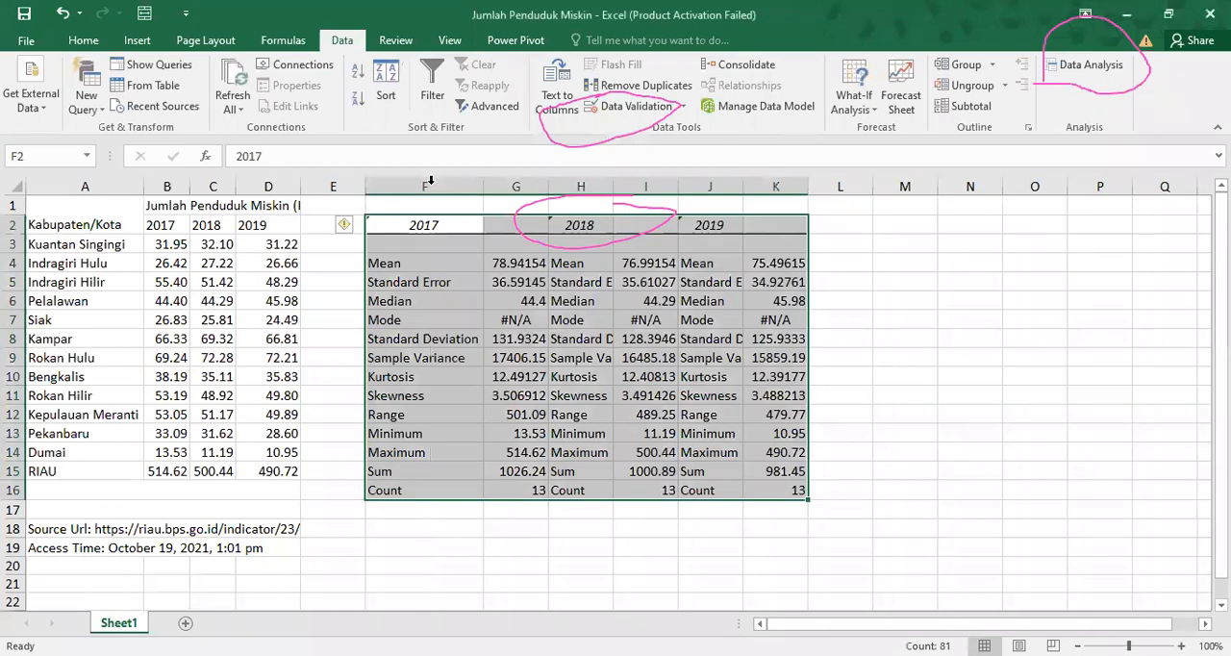
double_click(608, 185)
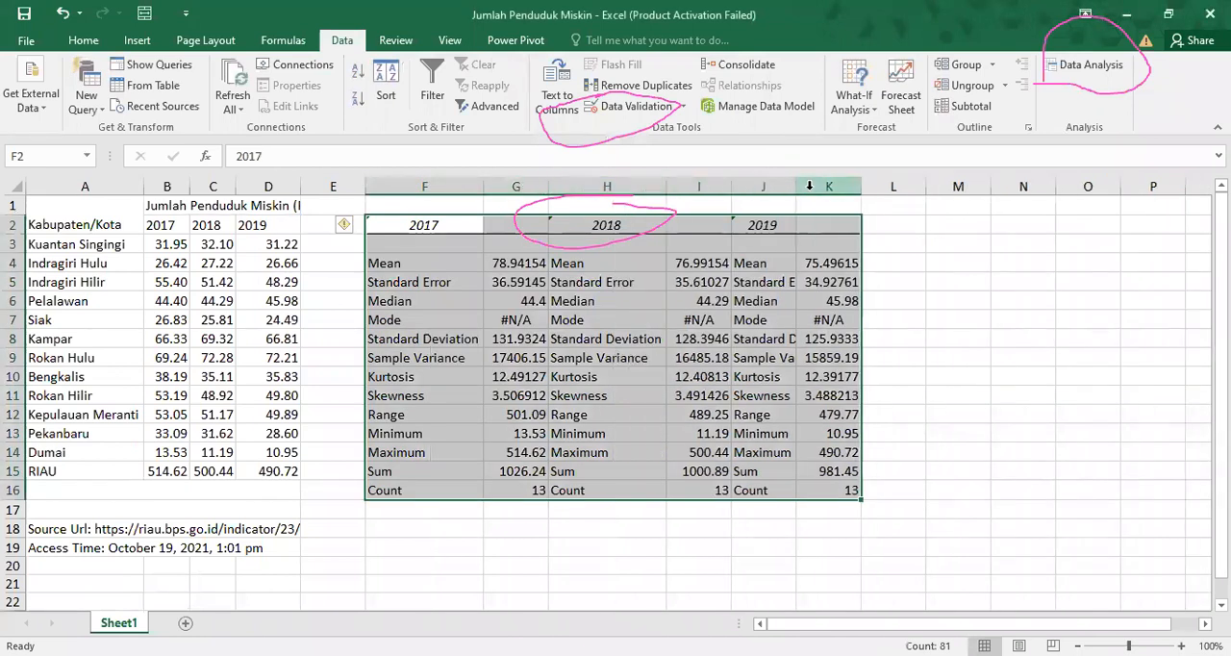
double_click(797, 185)
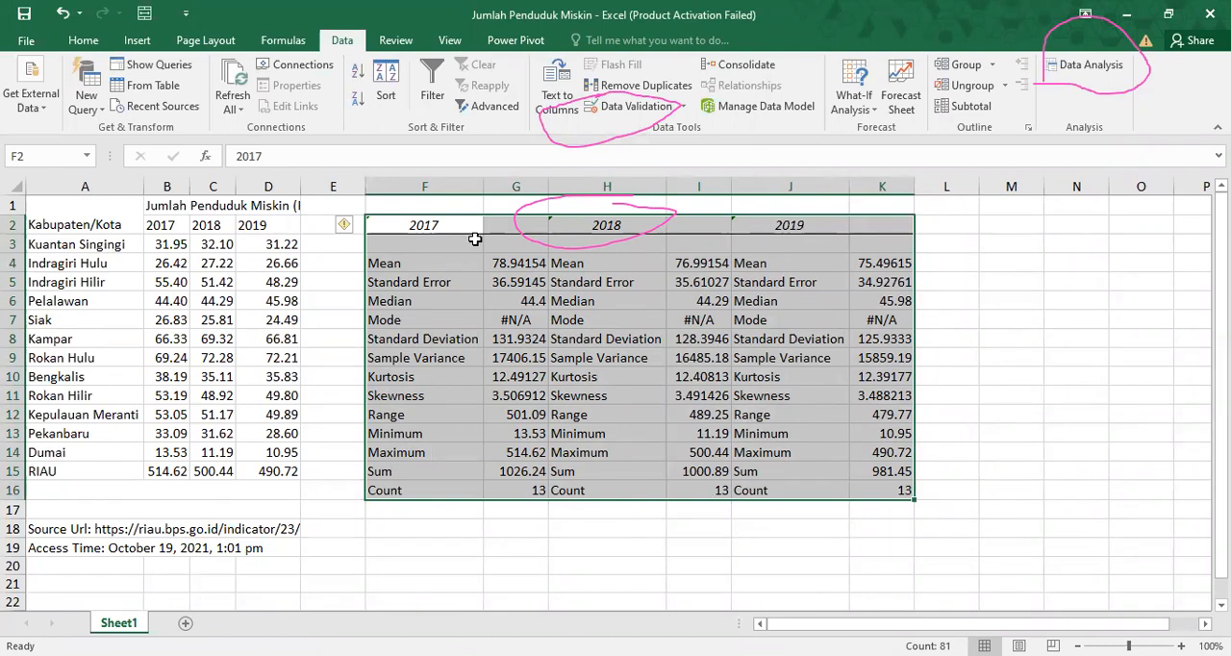
Replace the old output by running Descriptive Statistics on $B$2:$D$14 with output to $F$2:$Q$18, and fit column G to its contents.
key("Delete")
left_click(1069, 64)
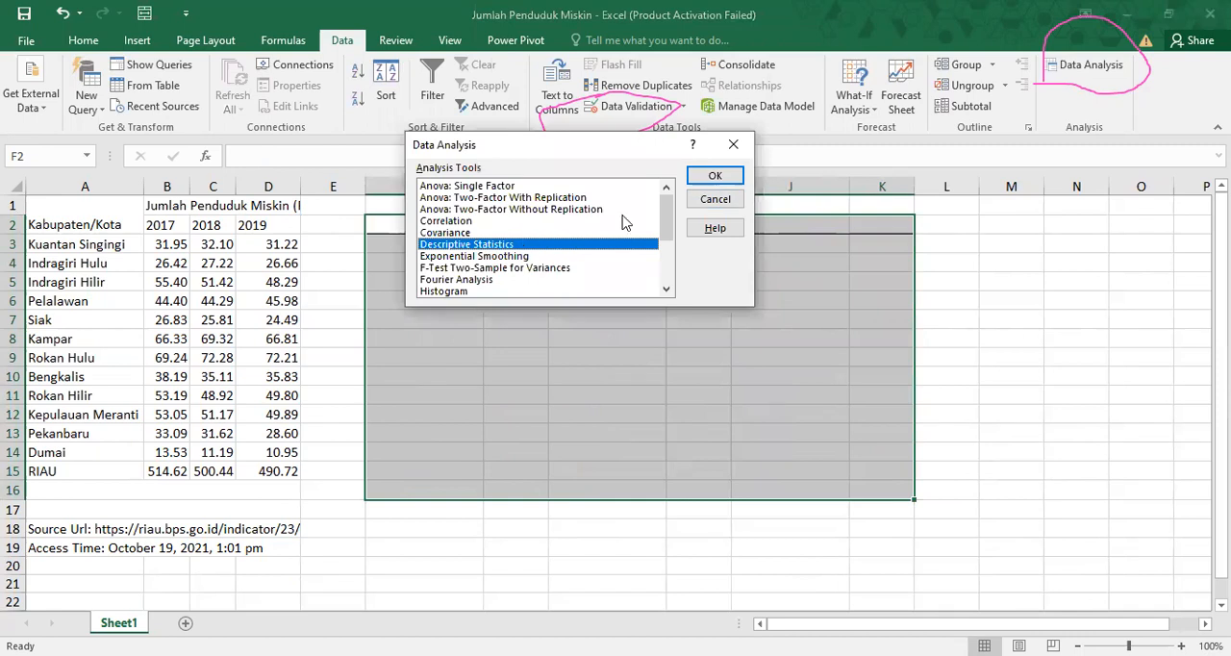
left_click(713, 175)
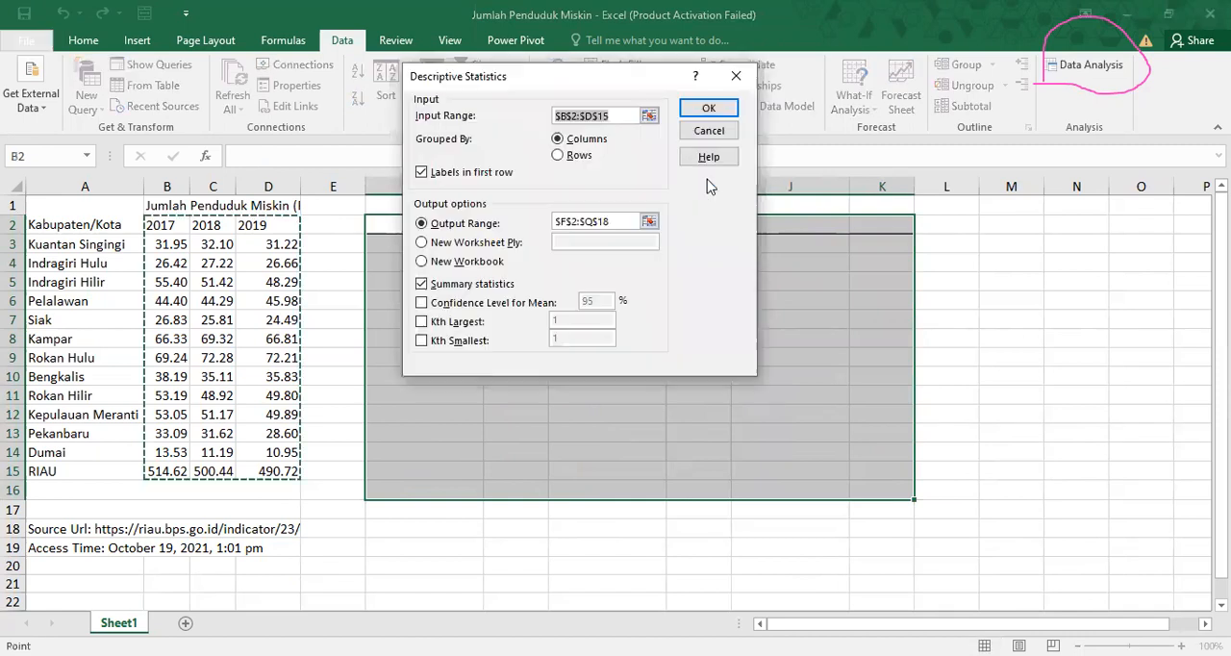
left_click(607, 113)
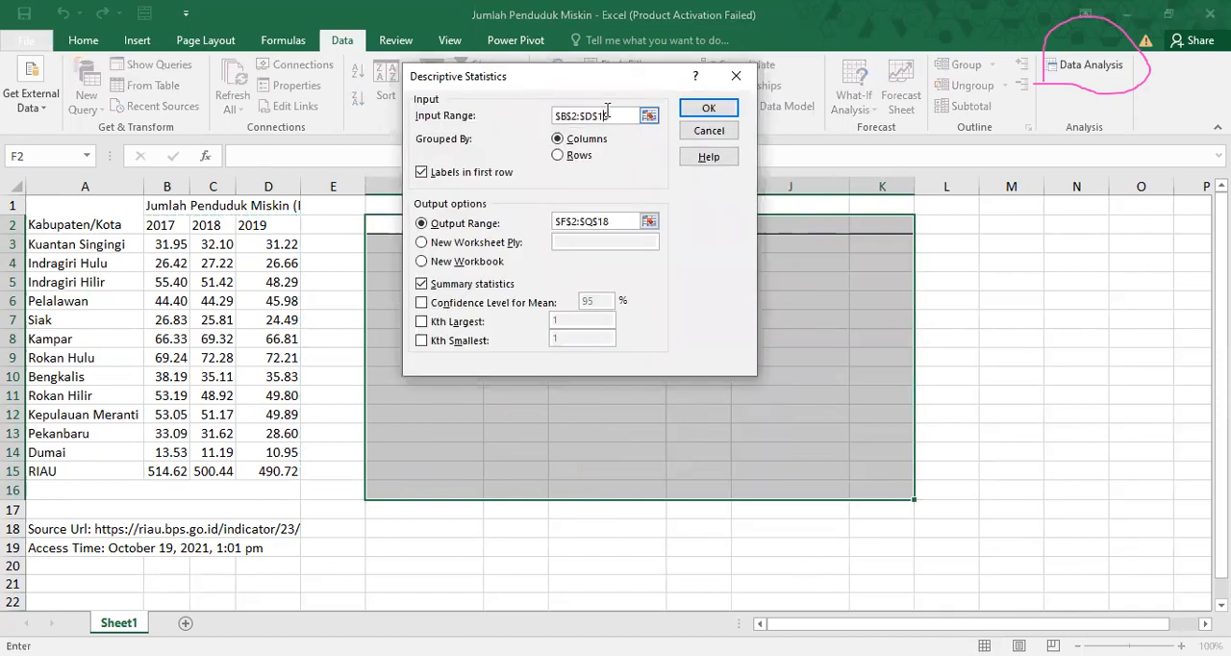
key("BackSpace")
key("BackSpace")
key("BackSpace")
key("BackSpace")
key("BackSpace")
key("BackSpace")
key("BackSpace")
key("BackSpace")
key("BackSpace")
key("BackSpace")
left_click(168, 226)
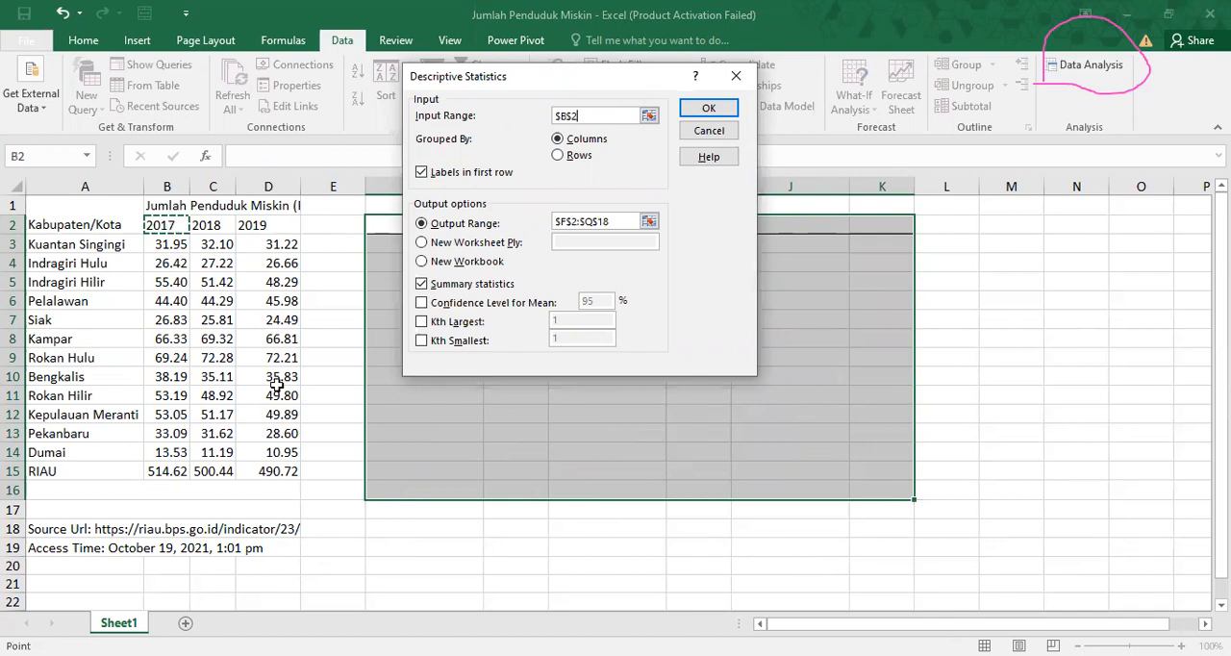
left_click(285, 442, "shift")
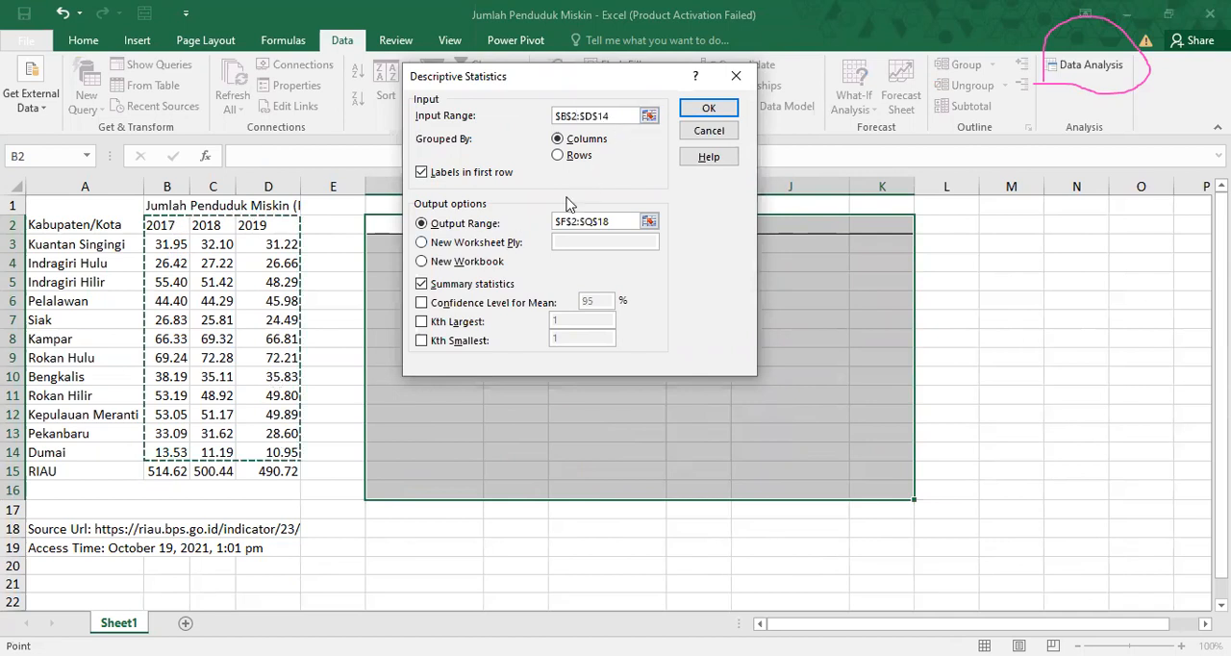
left_click(727, 112)
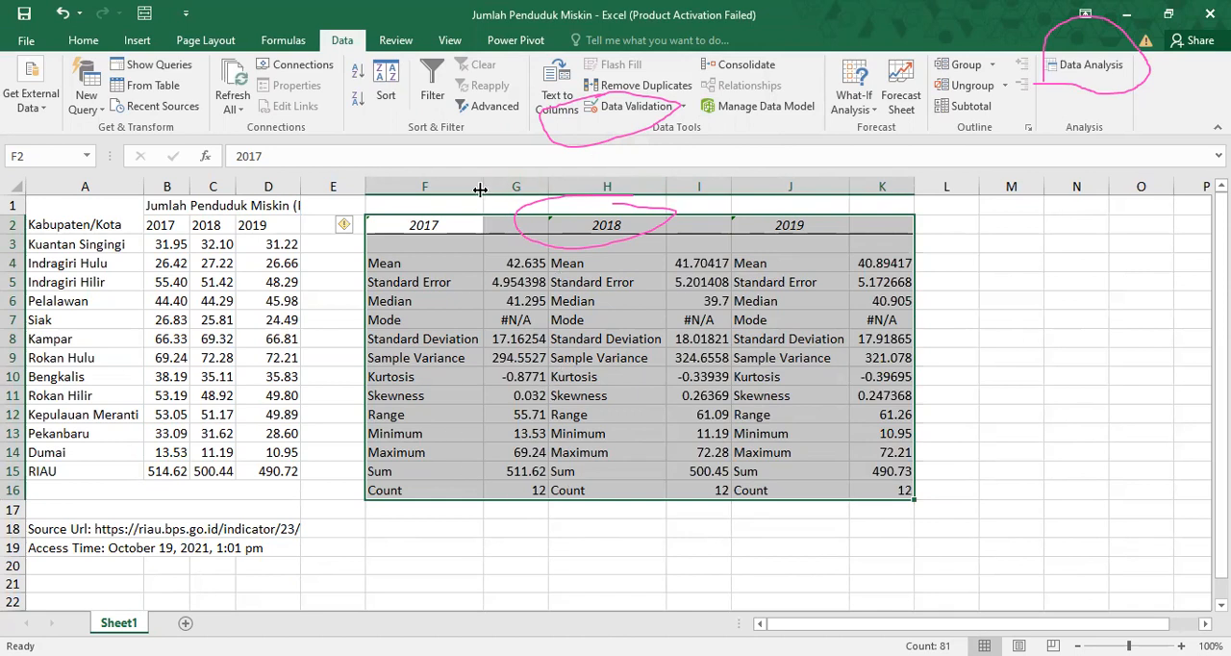
double_click(546, 181)
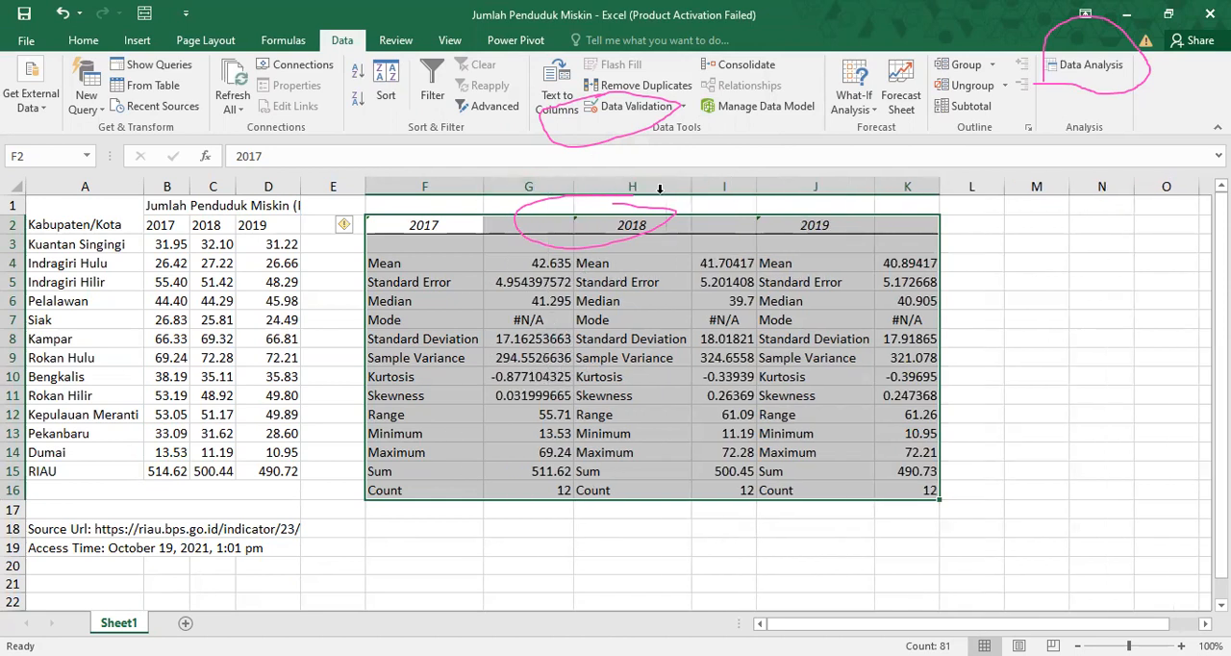
Fill the 2017 regency and city values in B3:B14 with yellow.
left_click(184, 495)
left_click(174, 517)
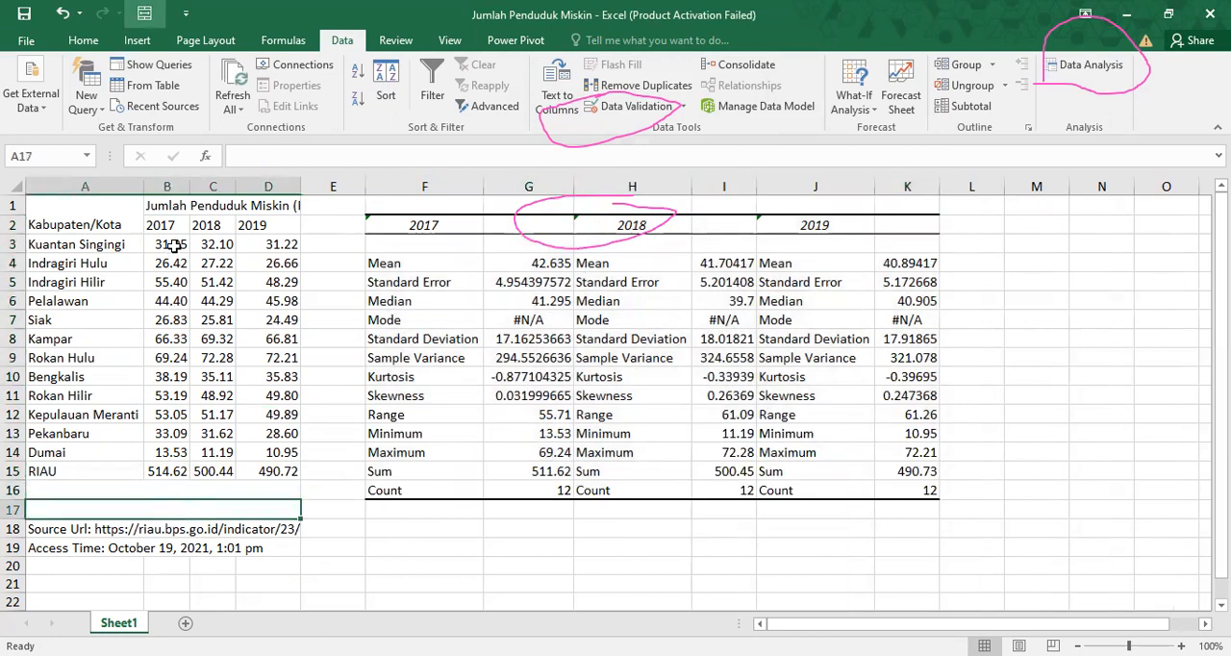
left_click_drag(172, 246, 184, 459)
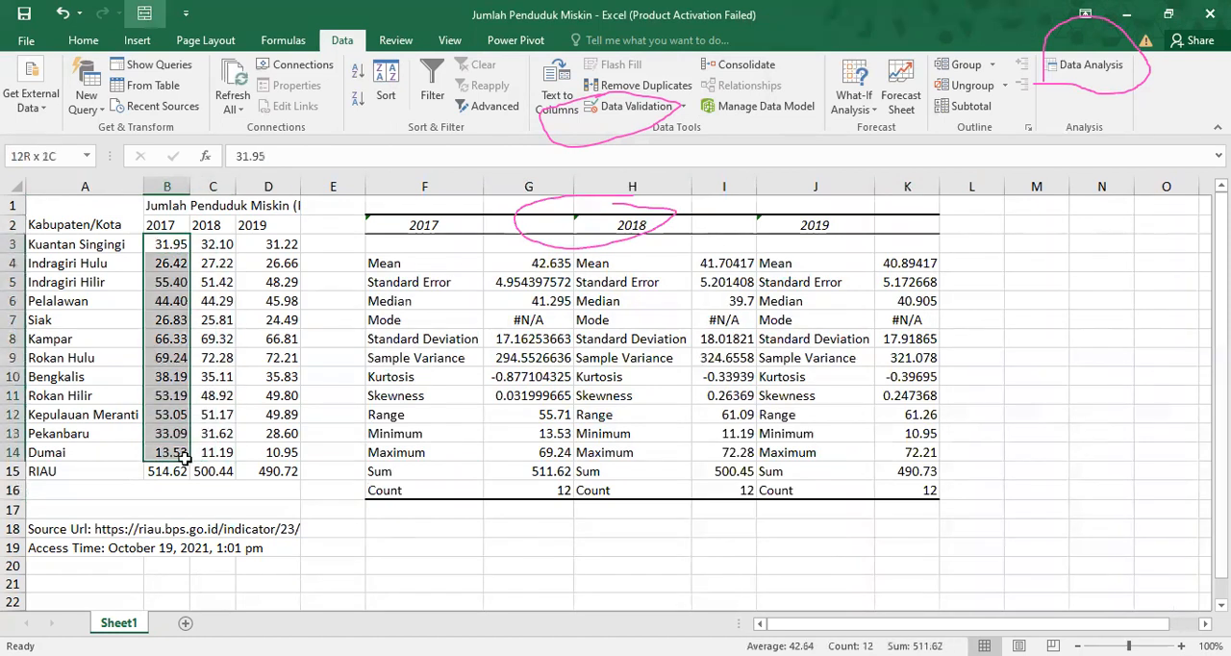
left_click(82, 41)
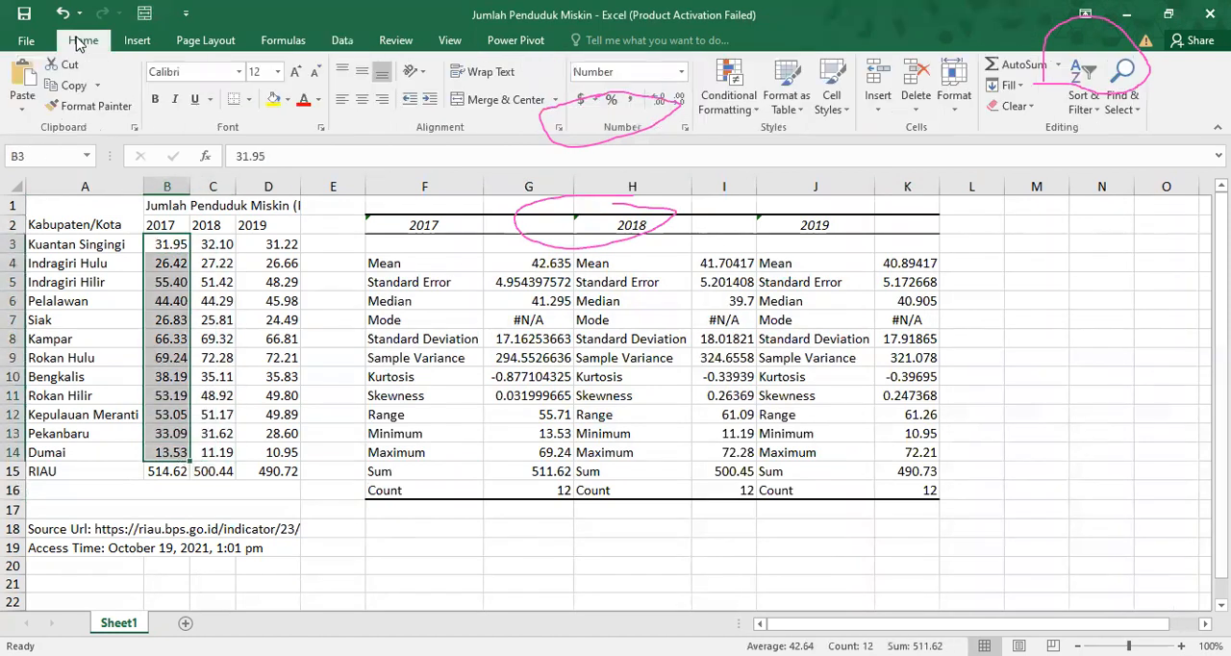
left_click(274, 101)
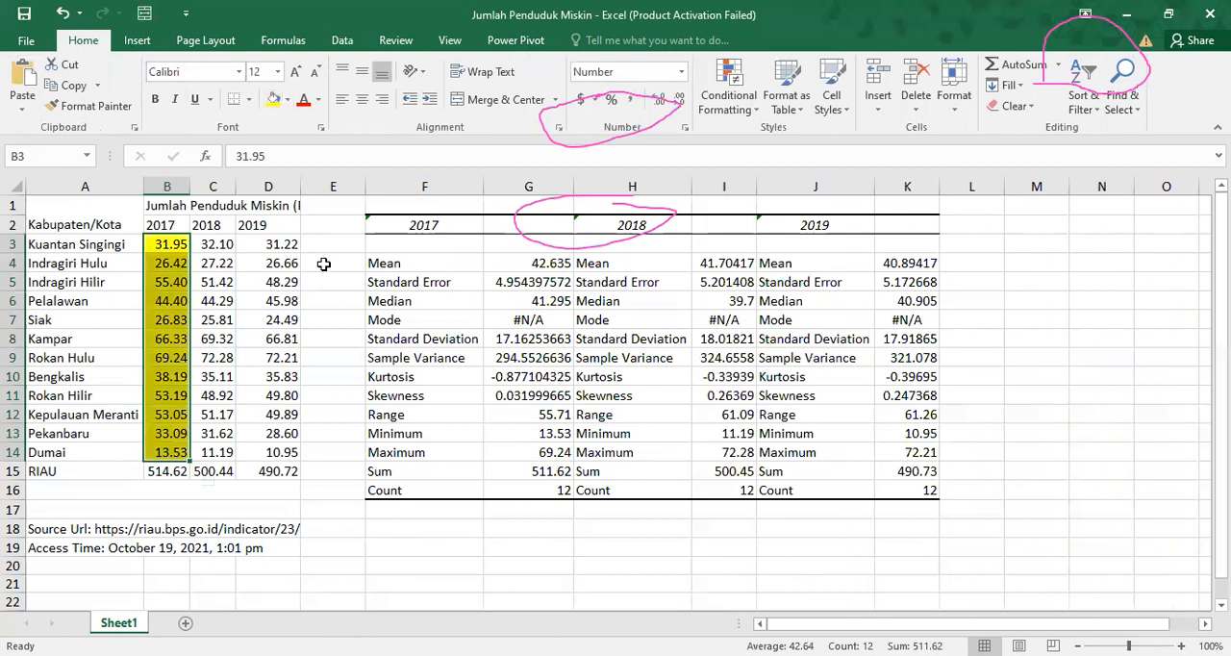
Calculate the average of B3:B14 in B21, formatted with three decimal places and a yellow fill.
left_click(166, 578)
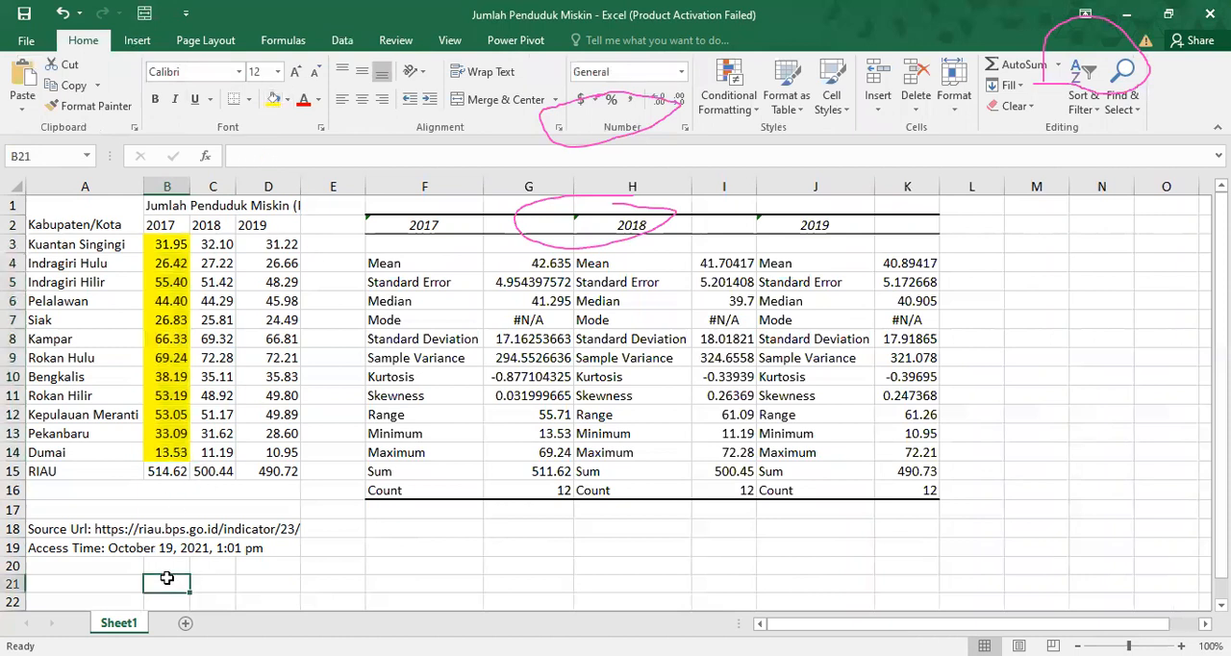
type("=a")
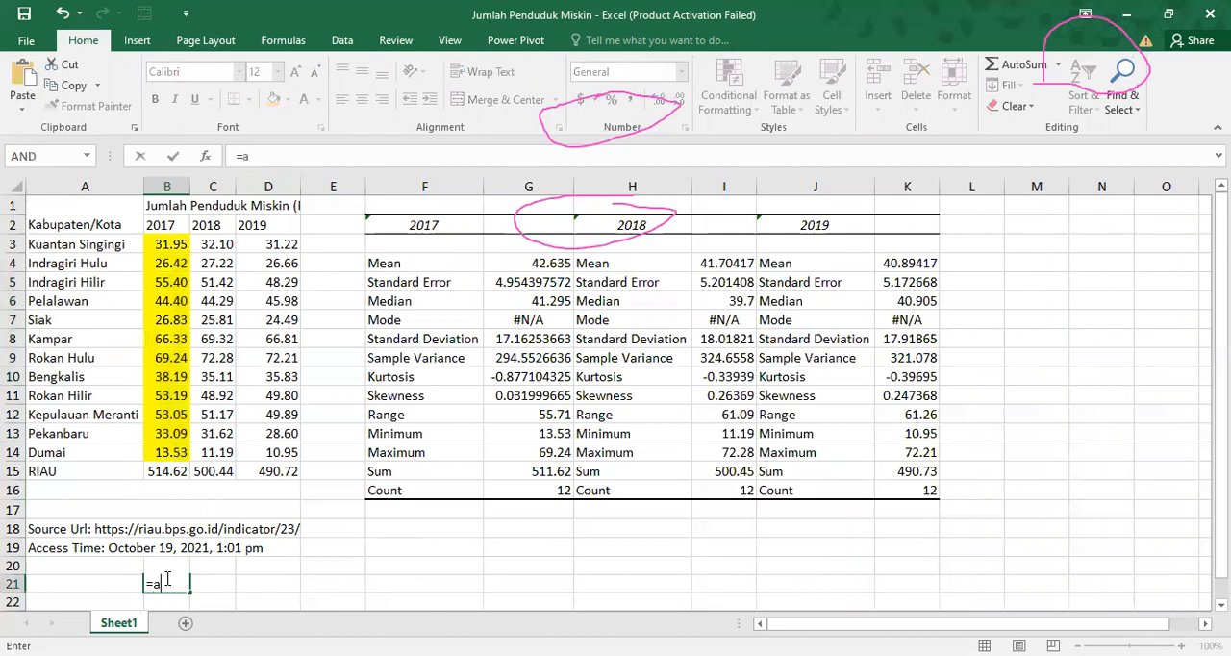
type("verage(")
left_click_drag(177, 240, 160, 455)
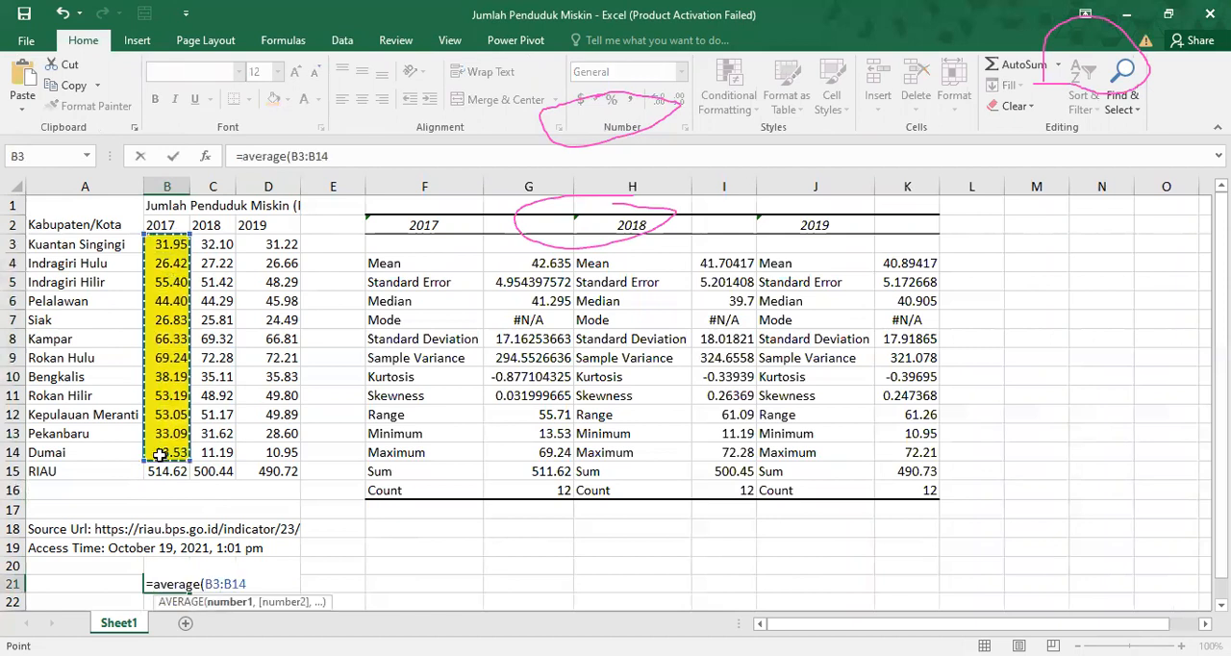
key("Return")
key("Up")
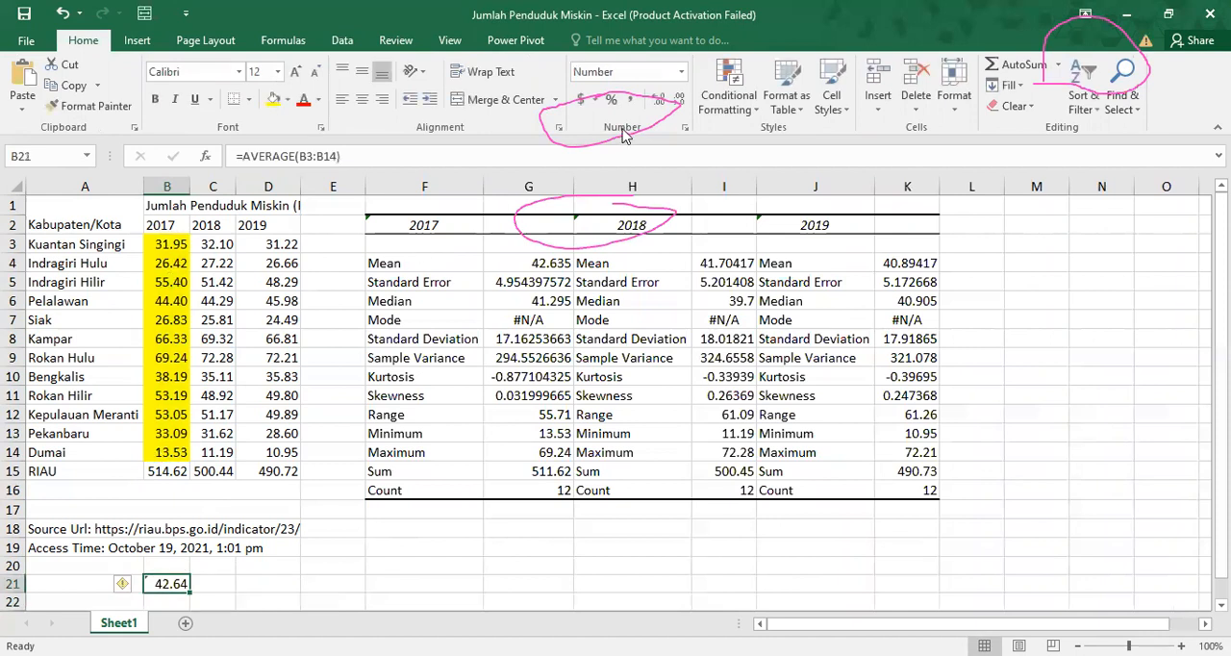
left_click(677, 101)
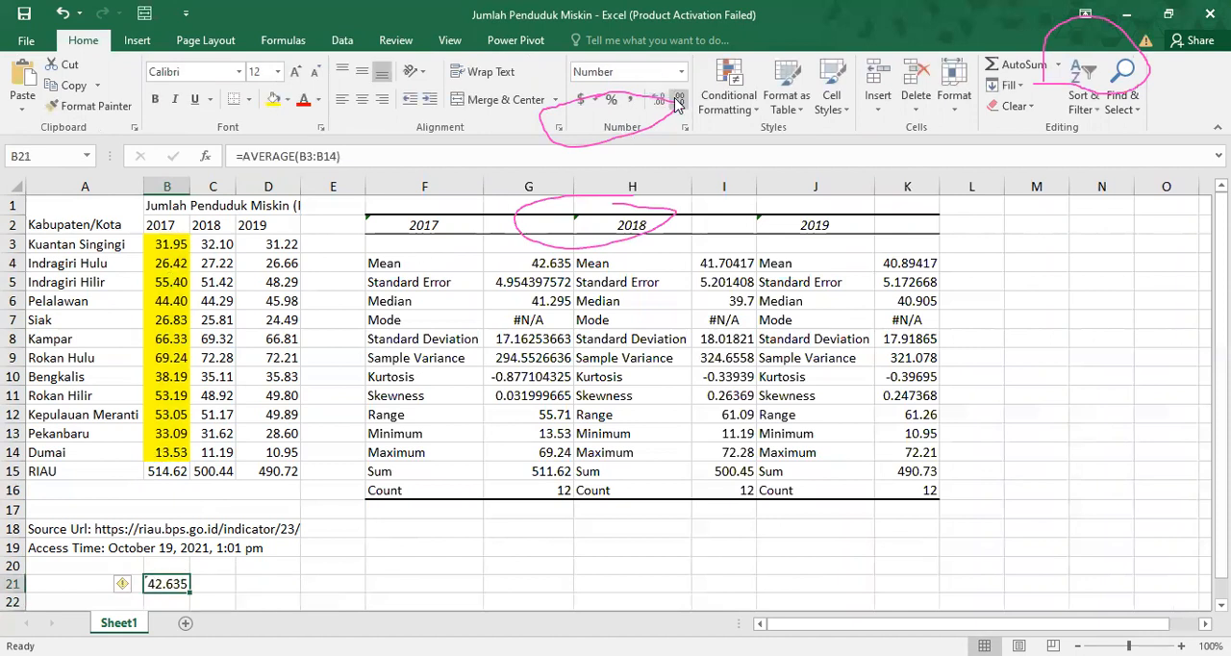
left_click(273, 100)
Compare the 2017 mean in G4 with the manually calculated average in B21.
left_click(528, 264)
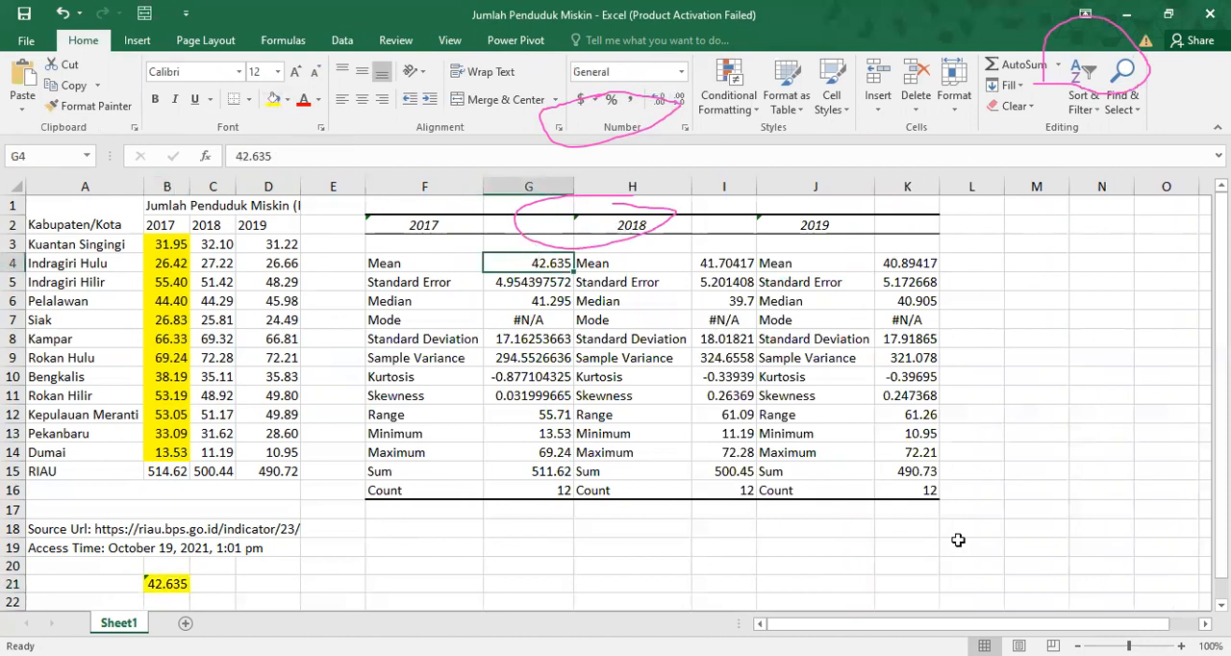
left_click(1040, 525)
left_click(1039, 525)
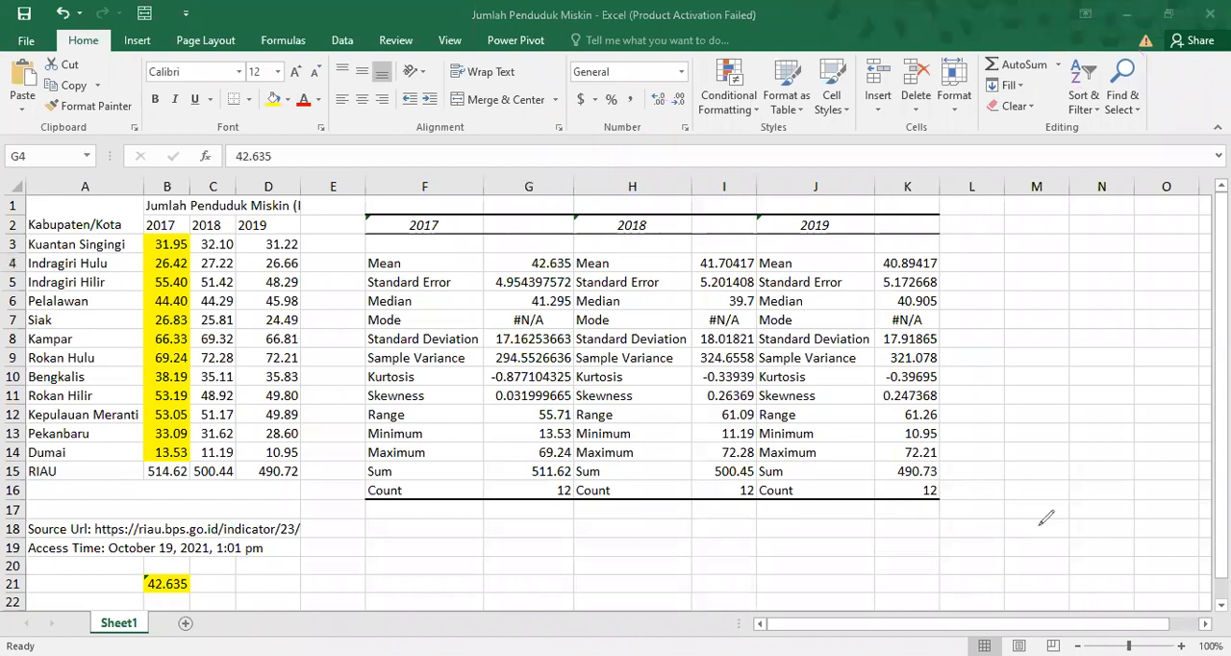
mouse_move(563, 243)
left_mouse_down()
mouse_move(502, 262)
mouse_move(587, 258)
mouse_move(526, 244)
left_mouse_up()
mouse_move(159, 563)
left_mouse_down()
mouse_move(144, 583)
mouse_move(161, 599)
mouse_move(192, 562)
mouse_move(159, 559)
left_mouse_up()
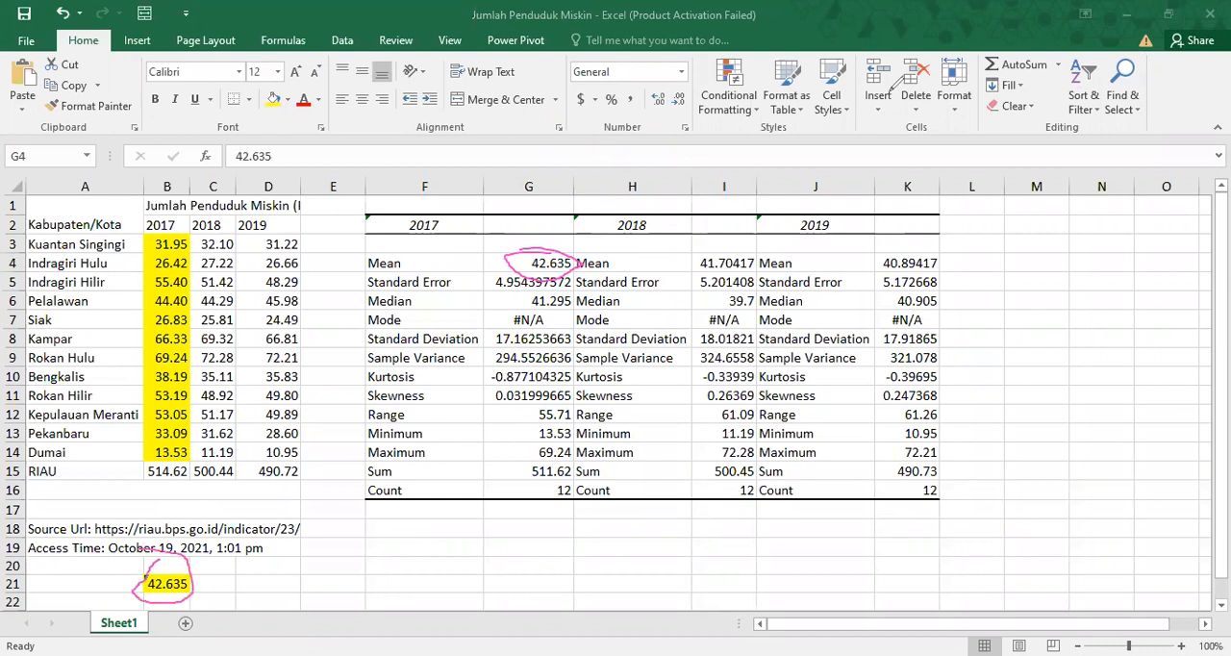
left_click(541, 313)
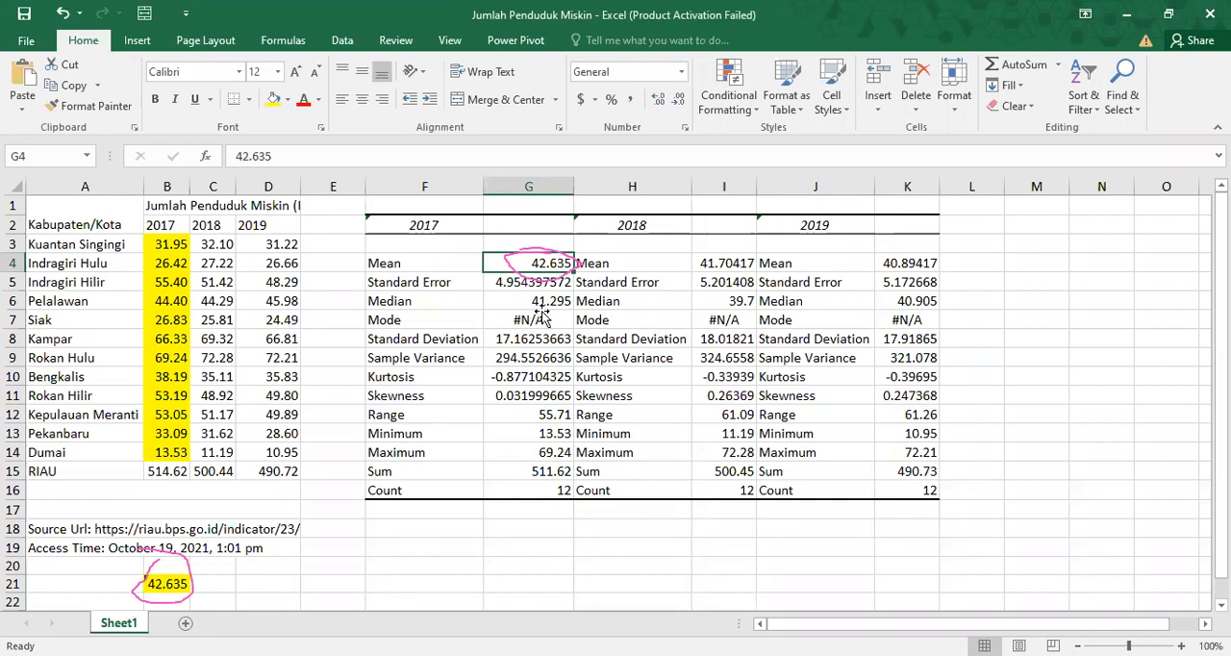
Review the remaining 2017 statistics in column G, from mode to count, against the source values in column B.
left_click(543, 318)
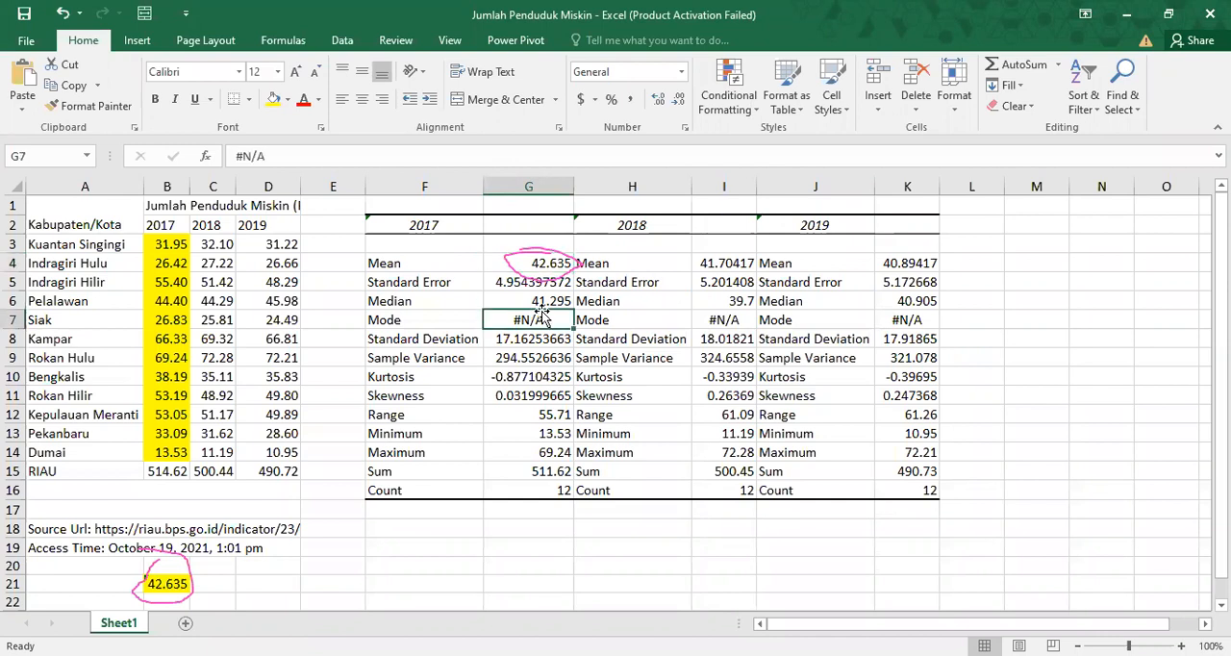
key("Down")
key("Down")
key("Down")
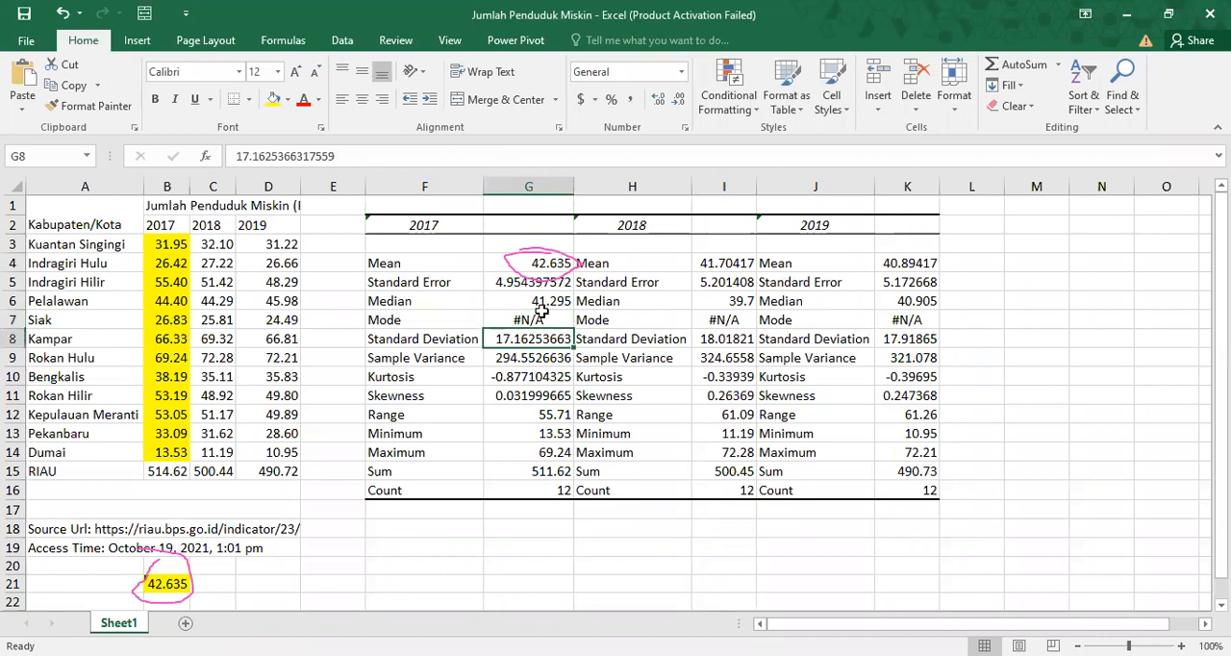
key("Down")
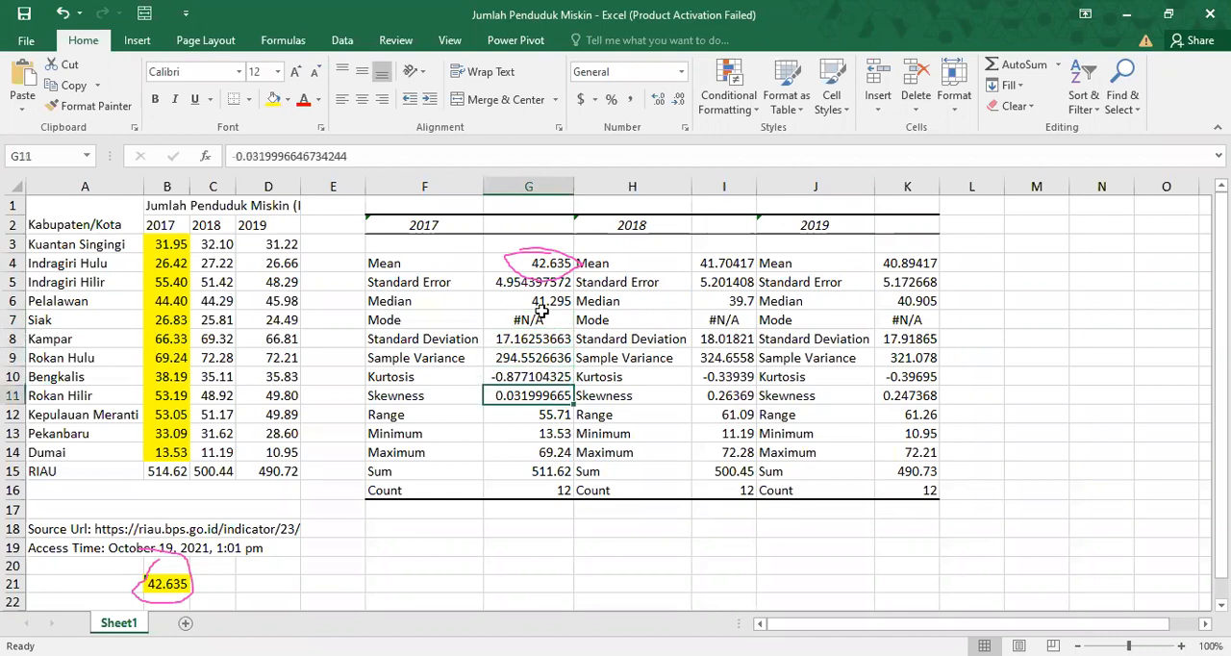
key("Down")
key("Down")
key("Down")
key("Down")
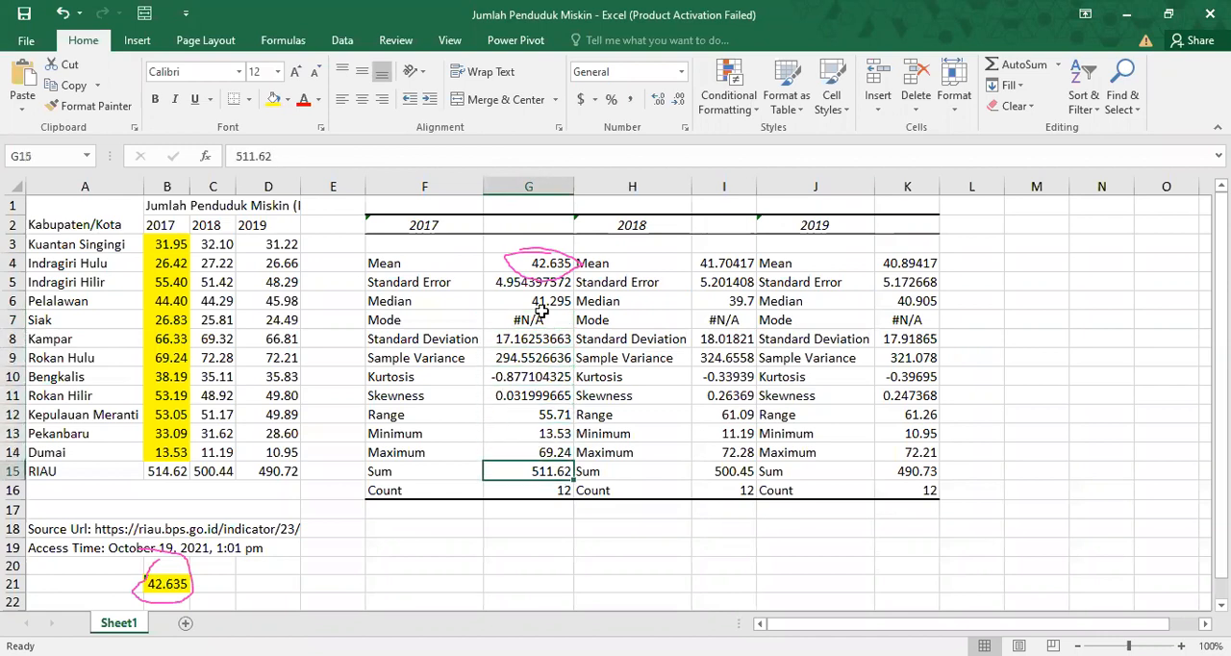
left_click(547, 490)
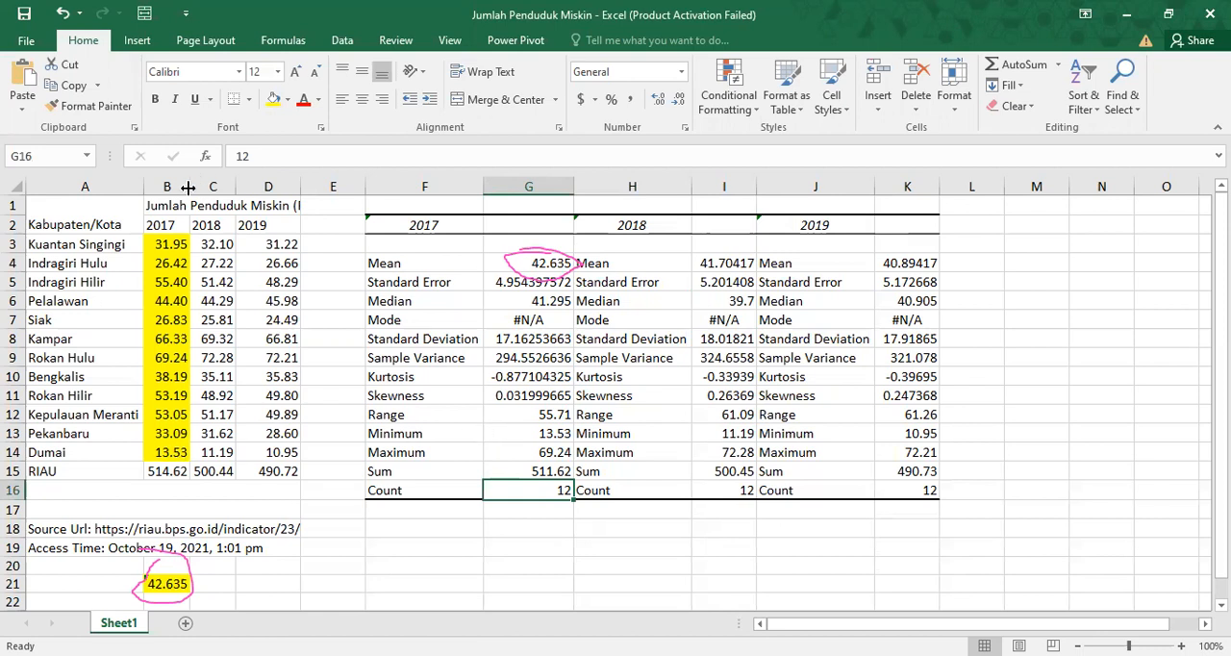
left_click(163, 246)
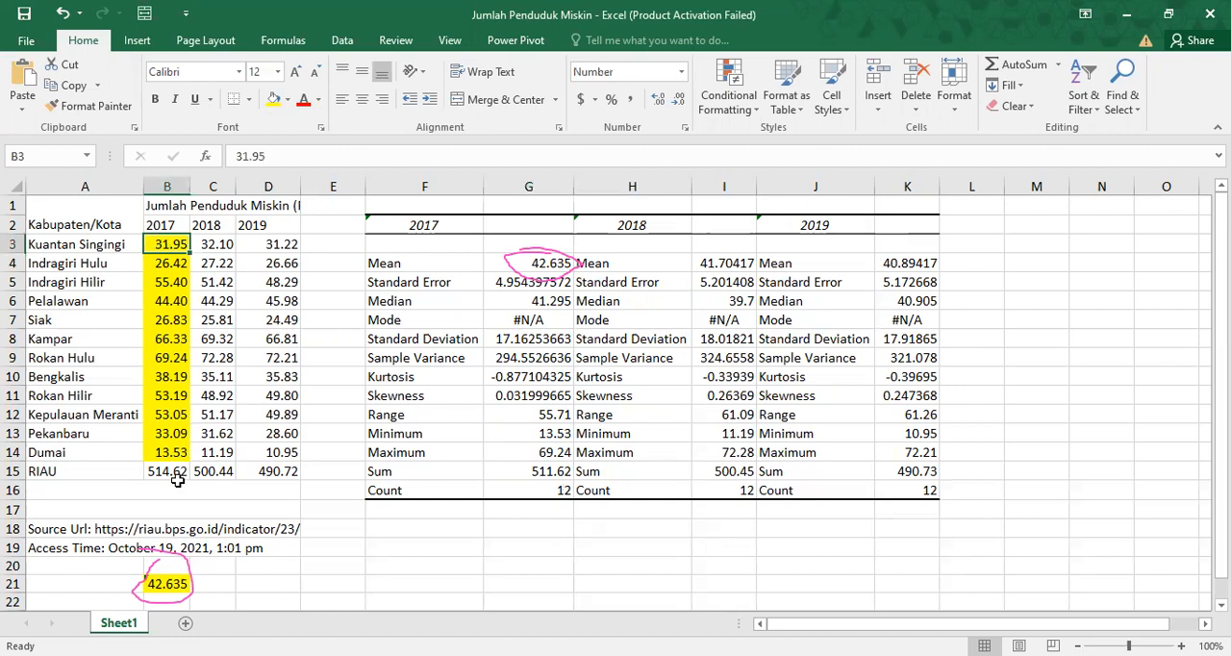
left_click(530, 472)
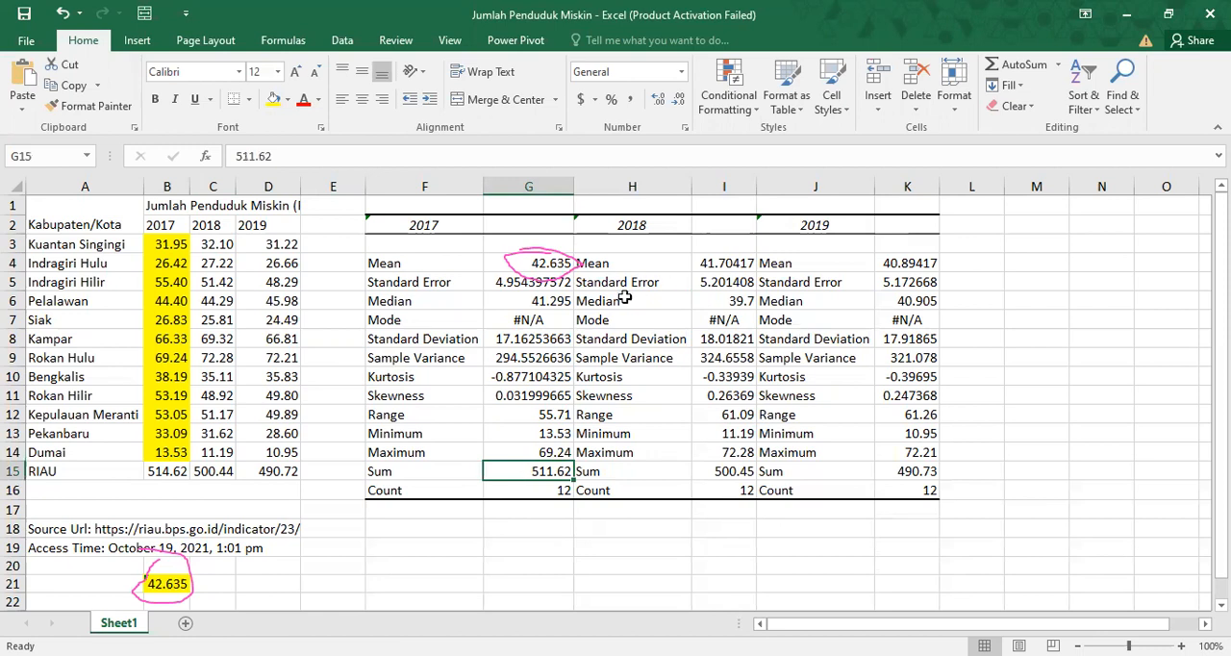
left_click(565, 341)
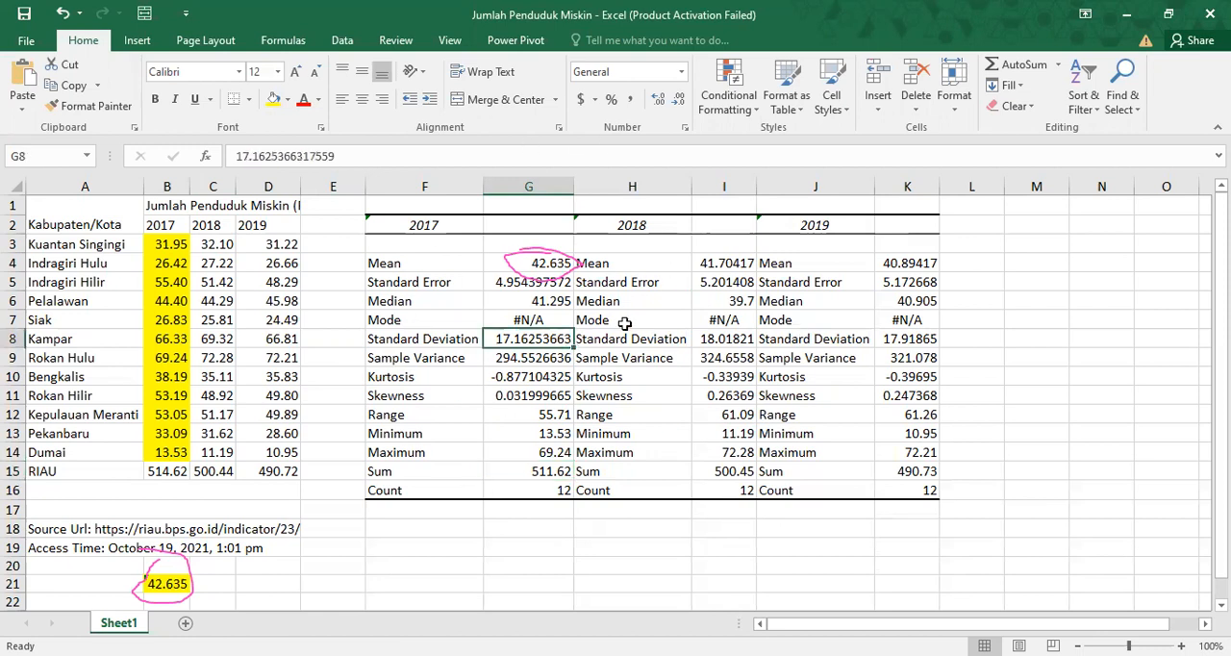
Try to generate row-grouped descriptive statistics for B2:D14, with the output starting at F19.
left_click(339, 43)
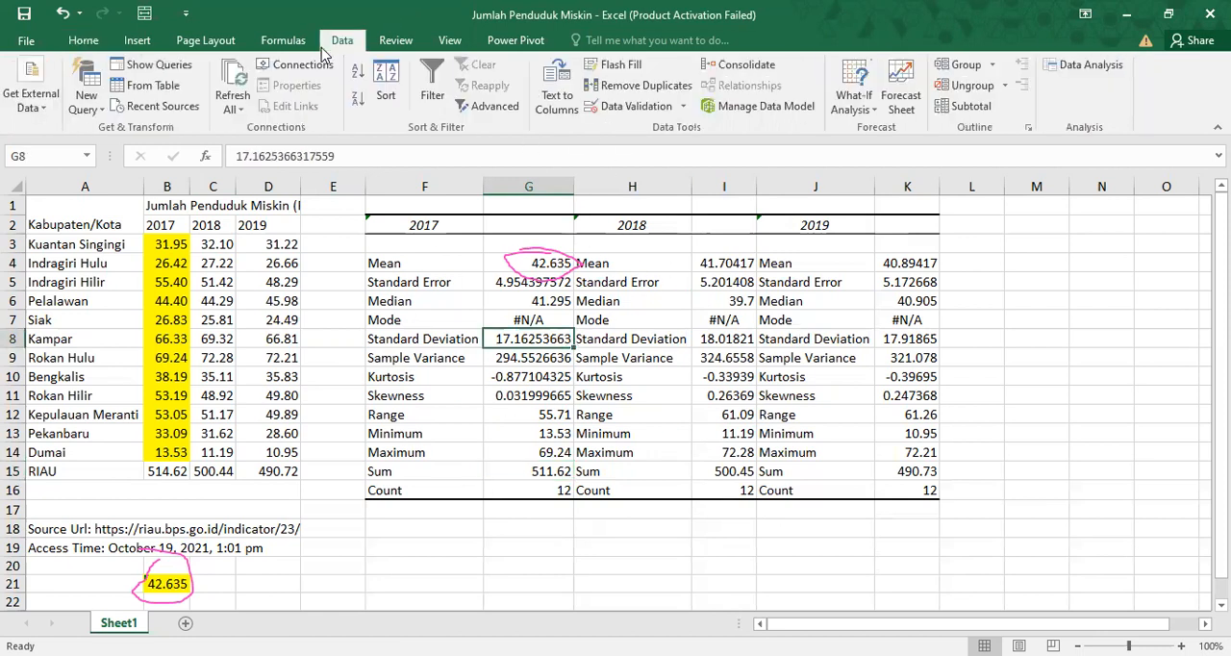
left_click(1108, 70)
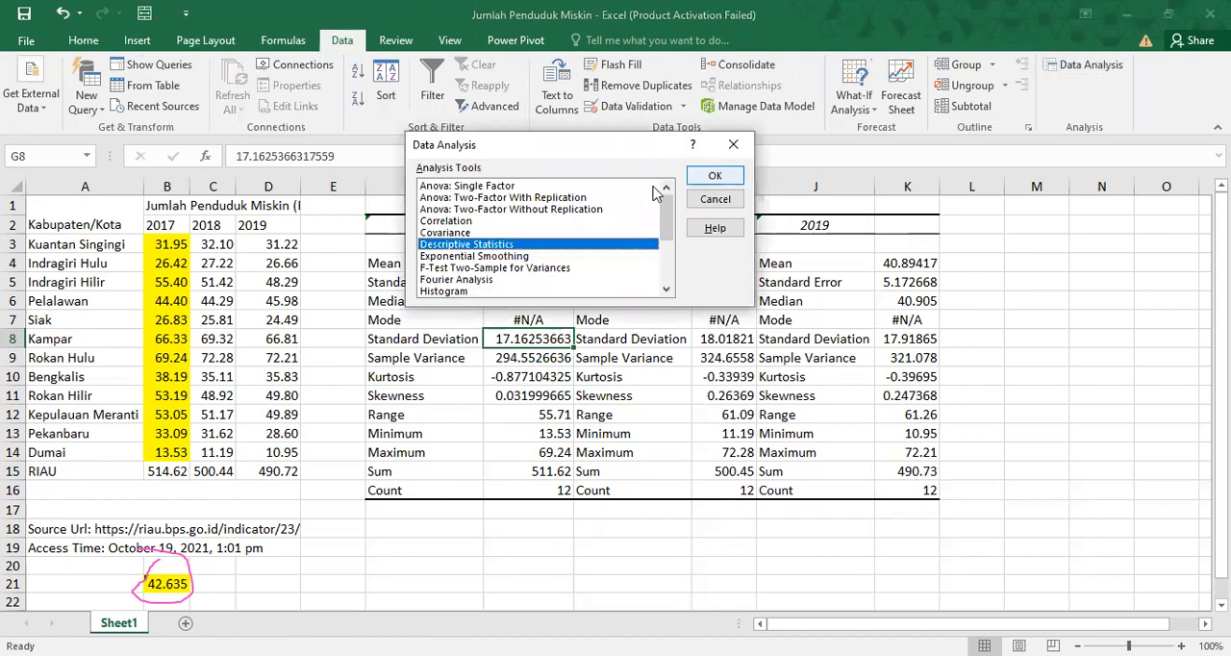
key("Return")
left_click(570, 155)
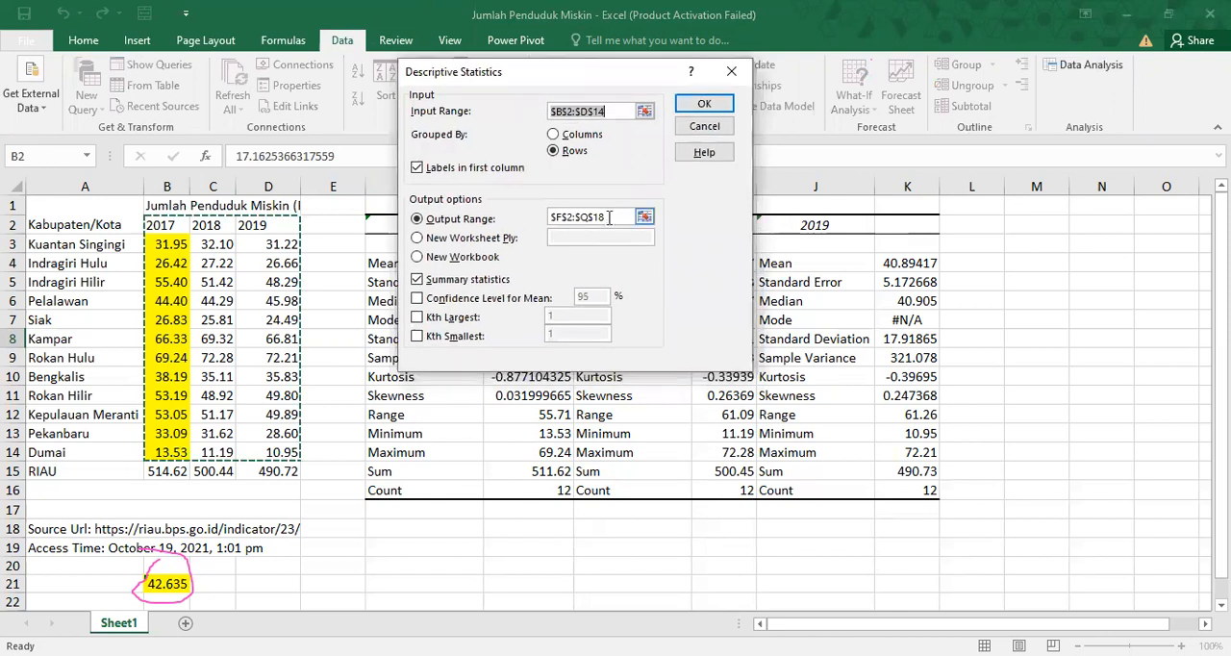
left_click(608, 216)
key("BackSpace")
key("BackSpace")
key("BackSpace")
key("BackSpace")
key("BackSpace")
key("BackSpace")
key("BackSpace")
key("BackSpace")
key("BackSpace")
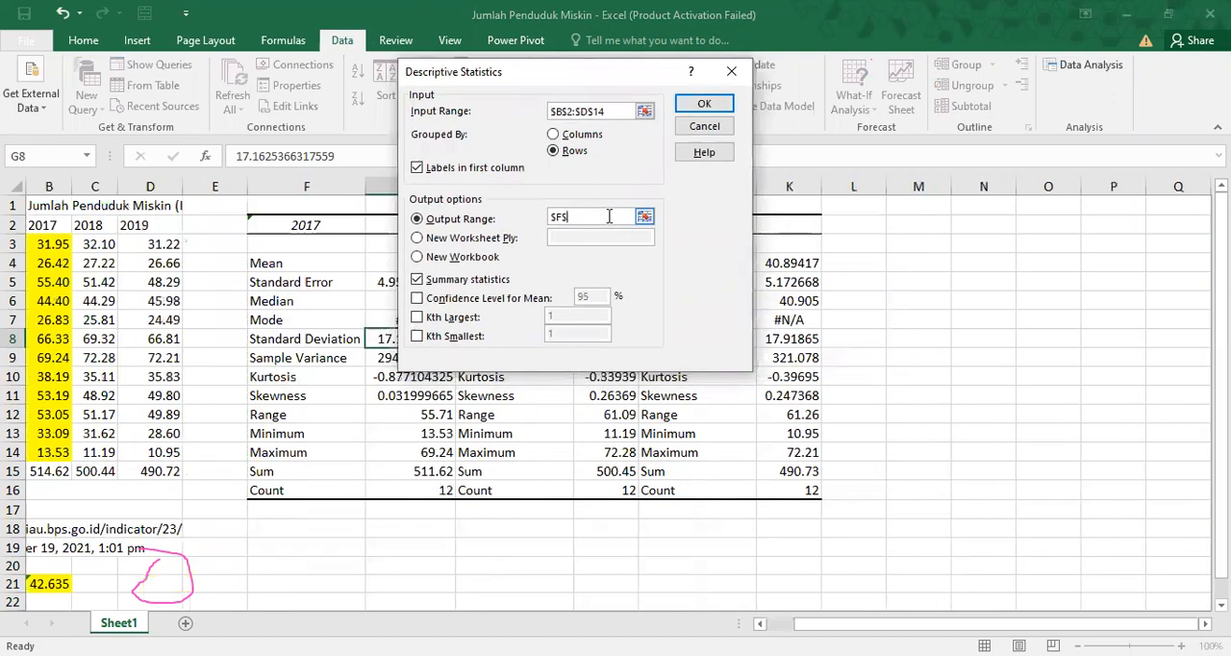
left_click(273, 554)
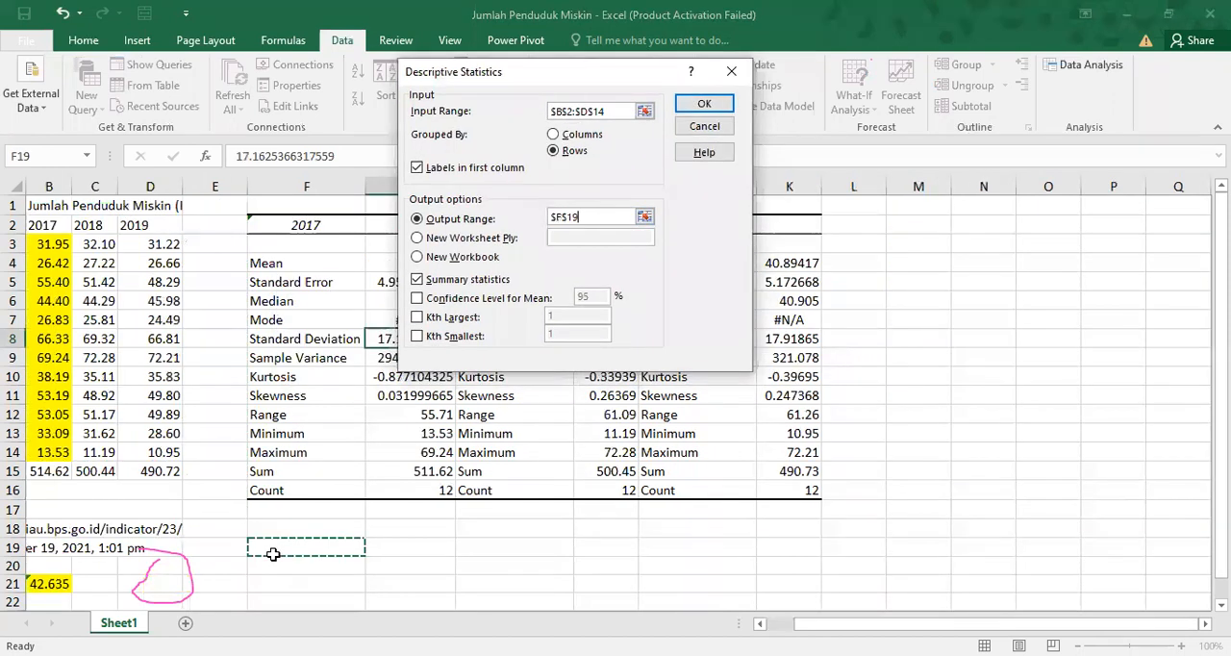
left_click(695, 108)
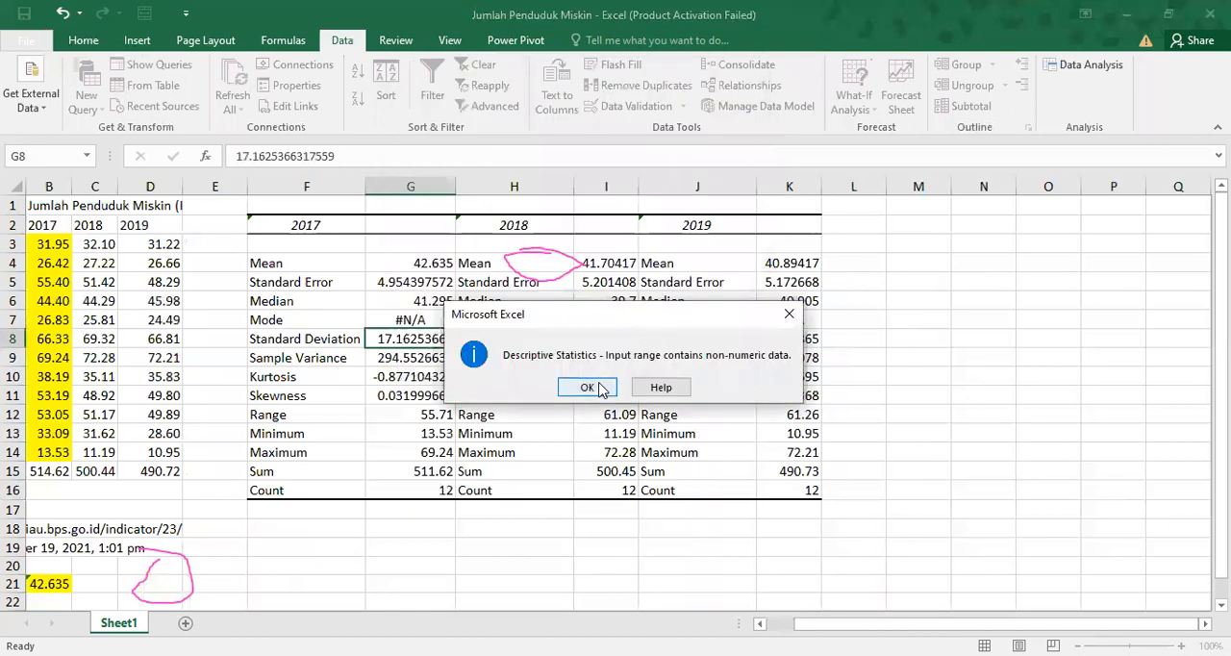
left_click(597, 387)
key("BackSpace")
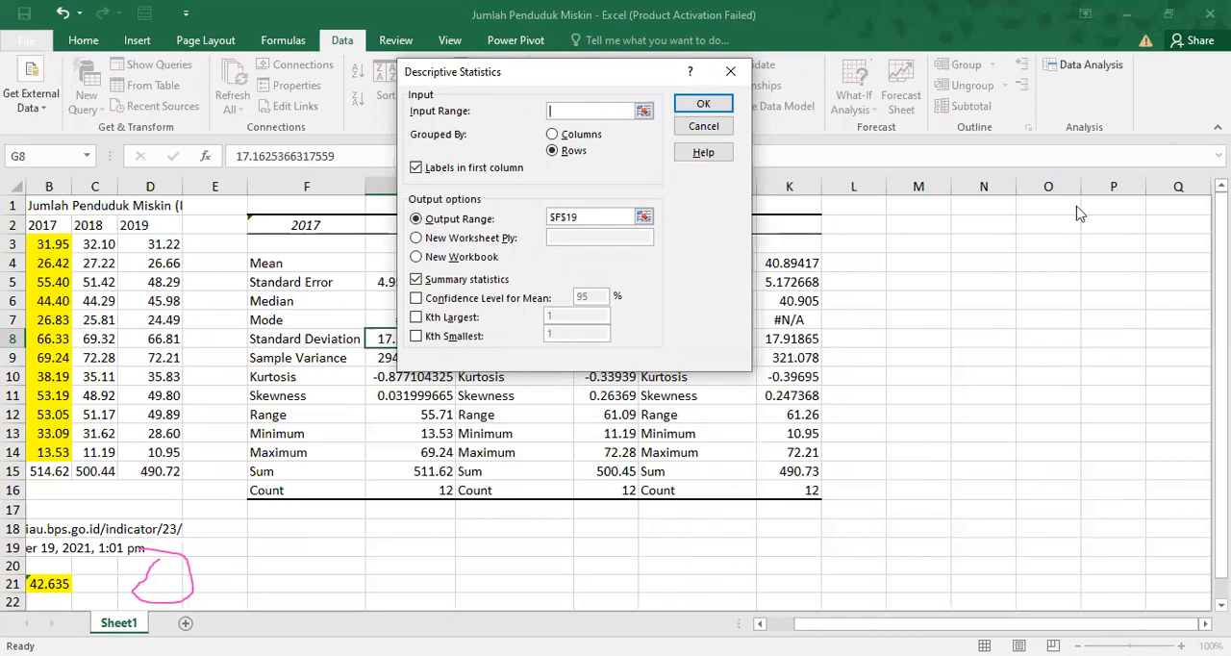
left_click_drag(581, 262, 583, 266)
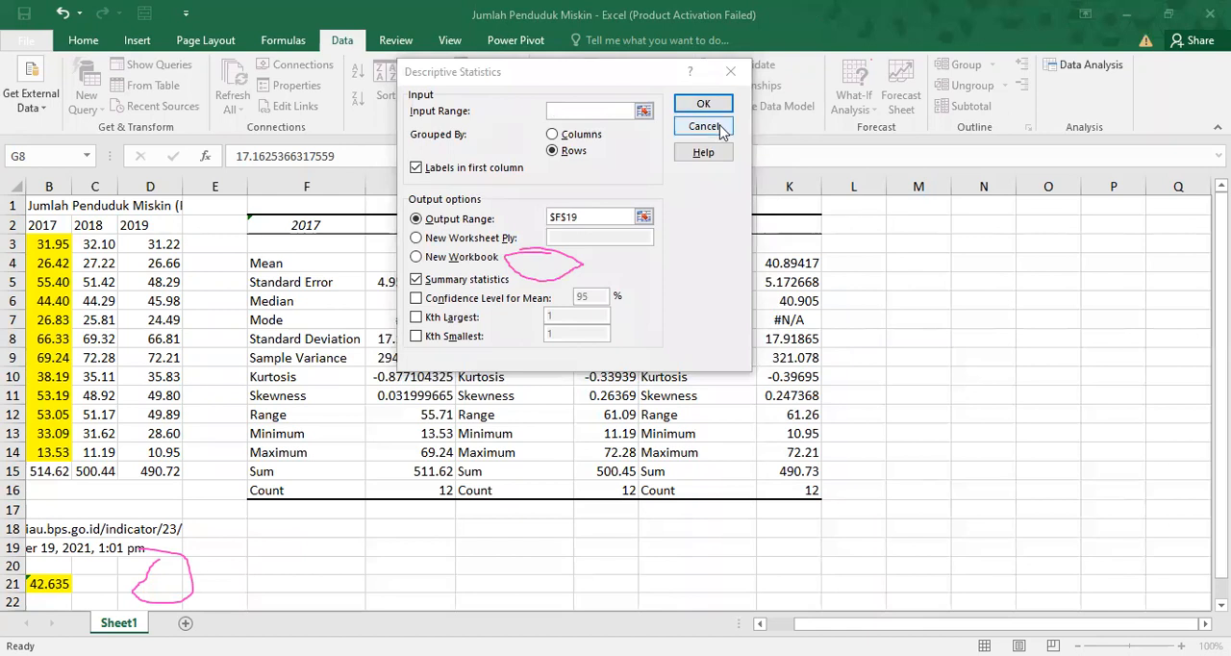
left_click(720, 128)
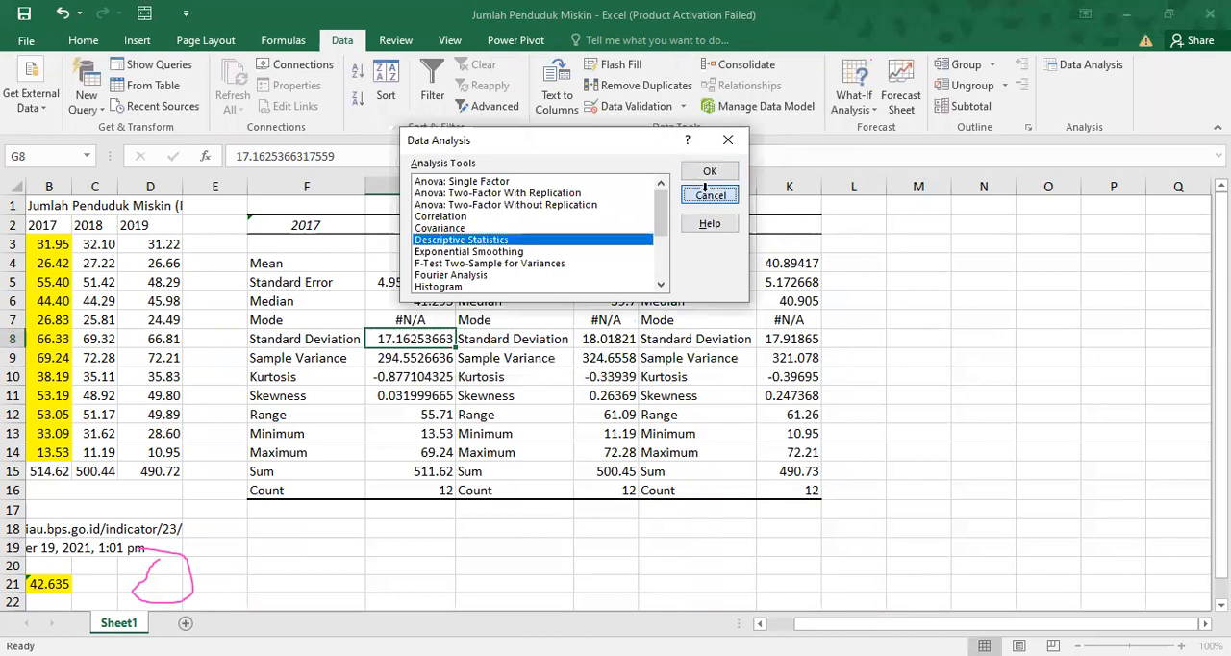
left_click(712, 196)
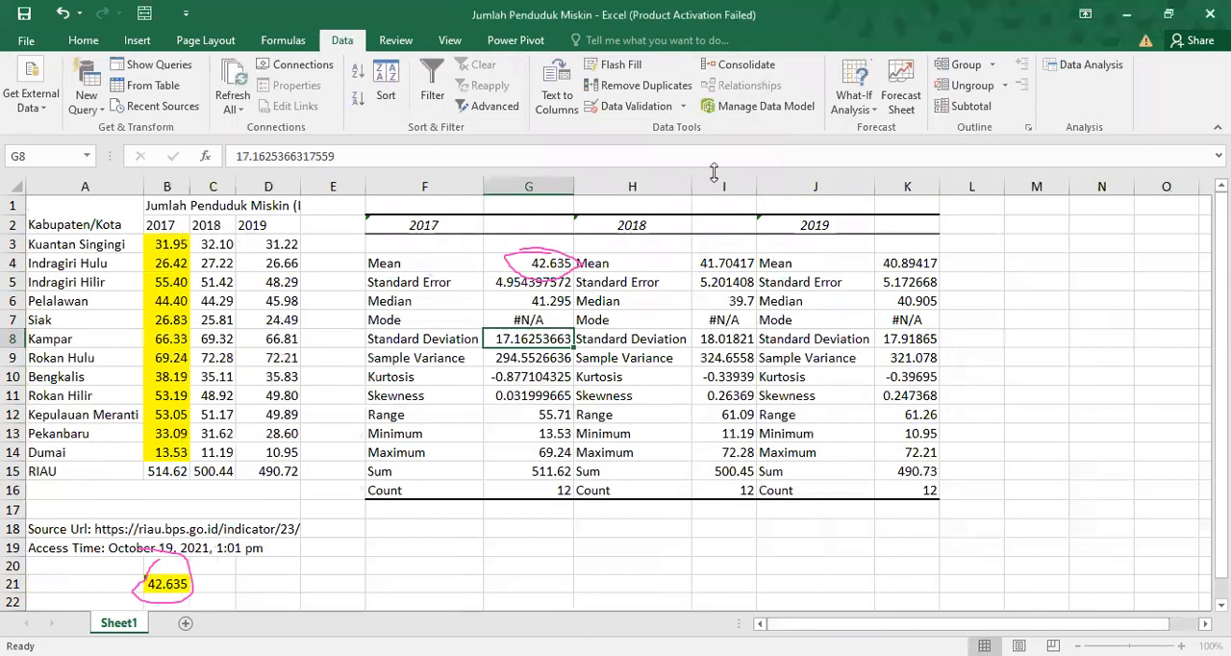
Generate Descriptive Statistics for A3:D15 grouped by rows, with labels in the first column and summary statistics output starting at F19.
left_click(1087, 65)
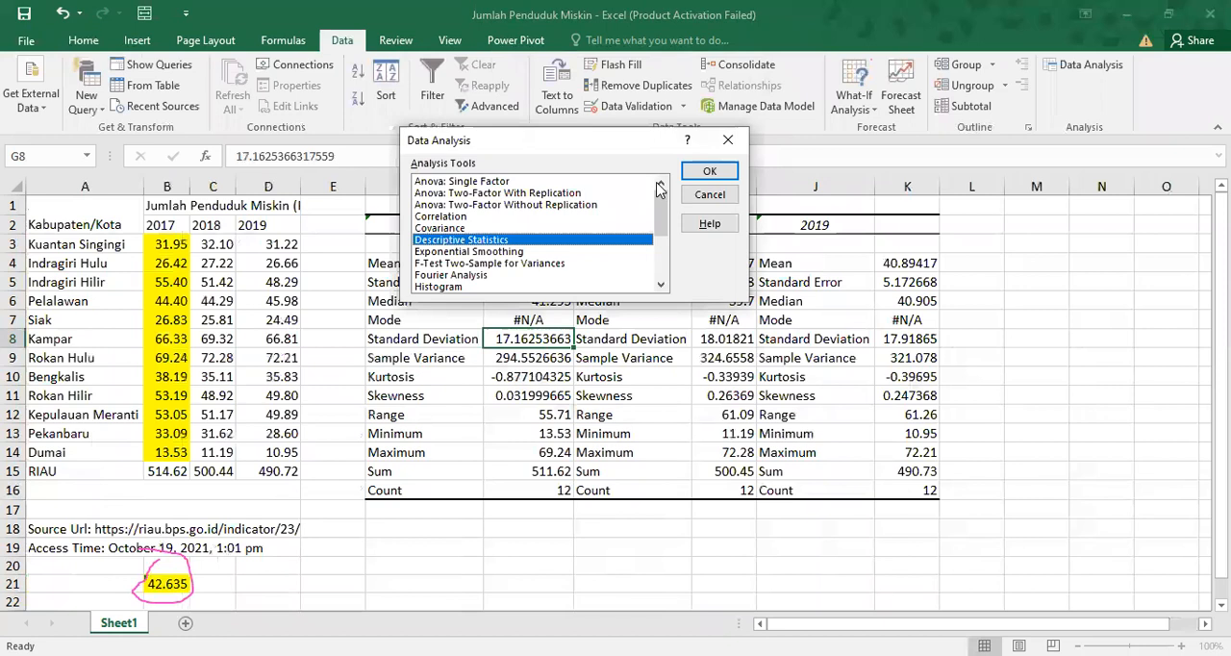
left_click(691, 175)
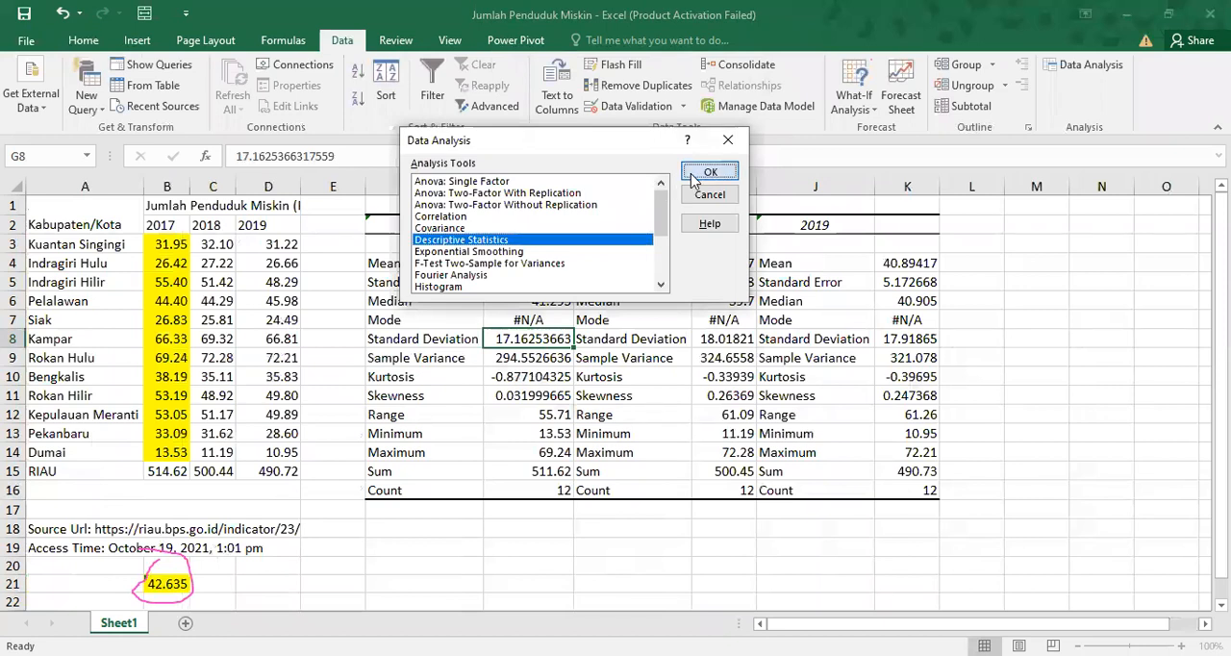
left_click(61, 245)
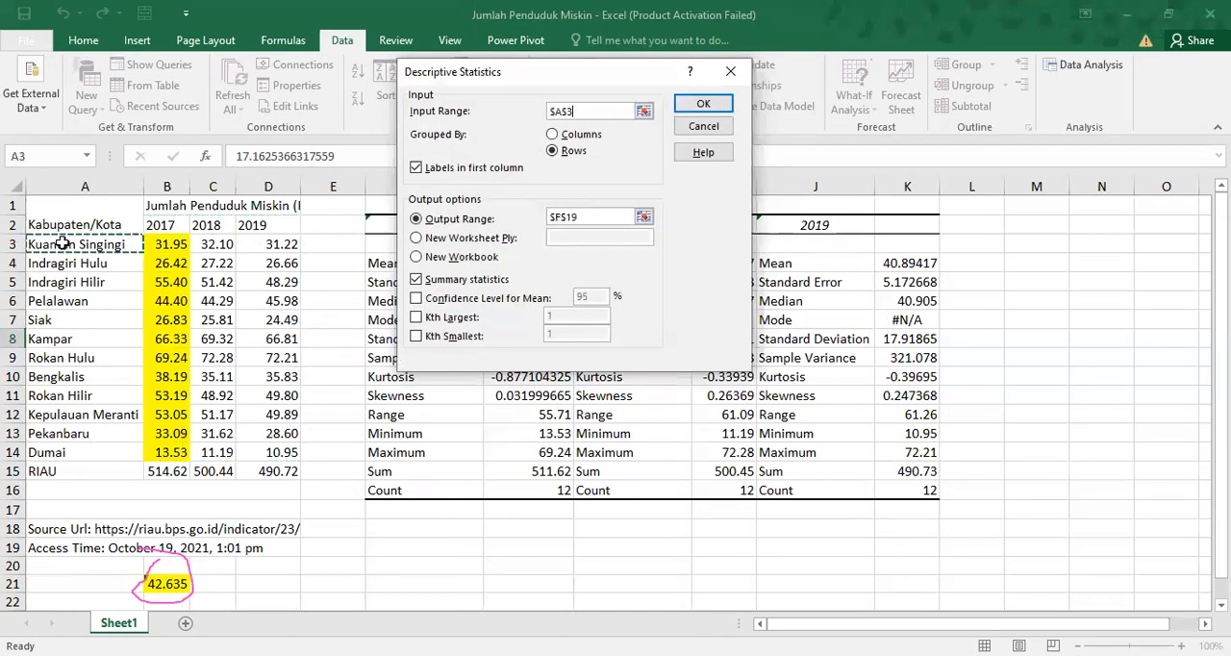
left_click_drag(61, 245, 248, 471)
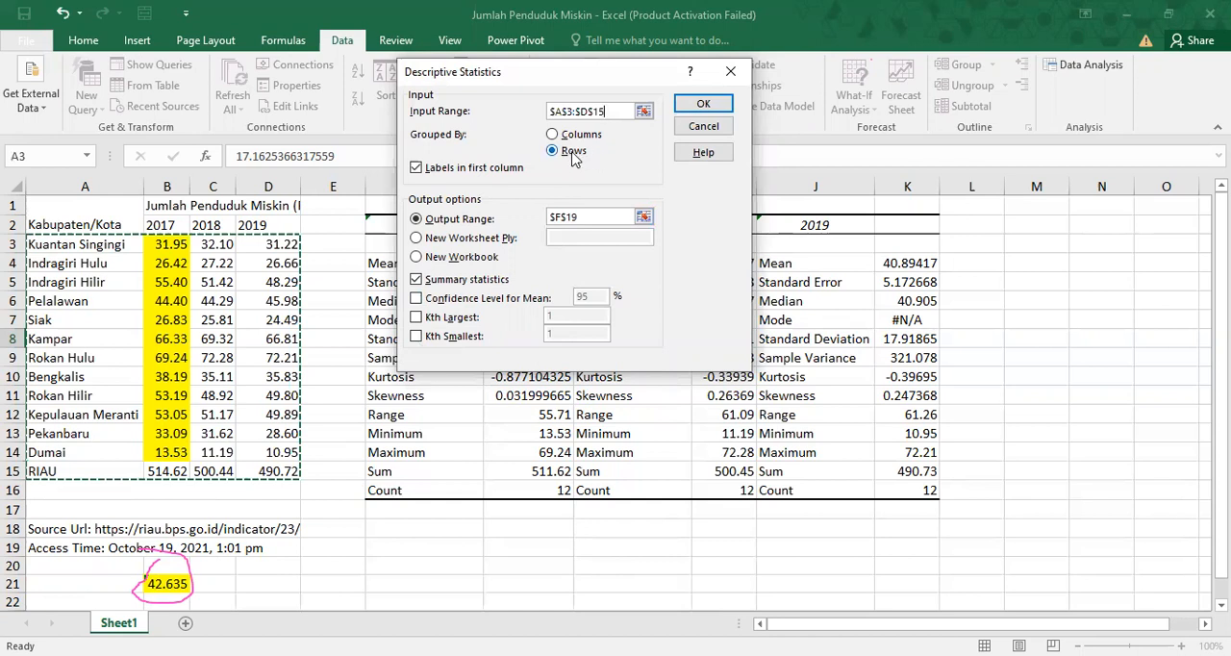
left_click(602, 216)
left_click(697, 107)
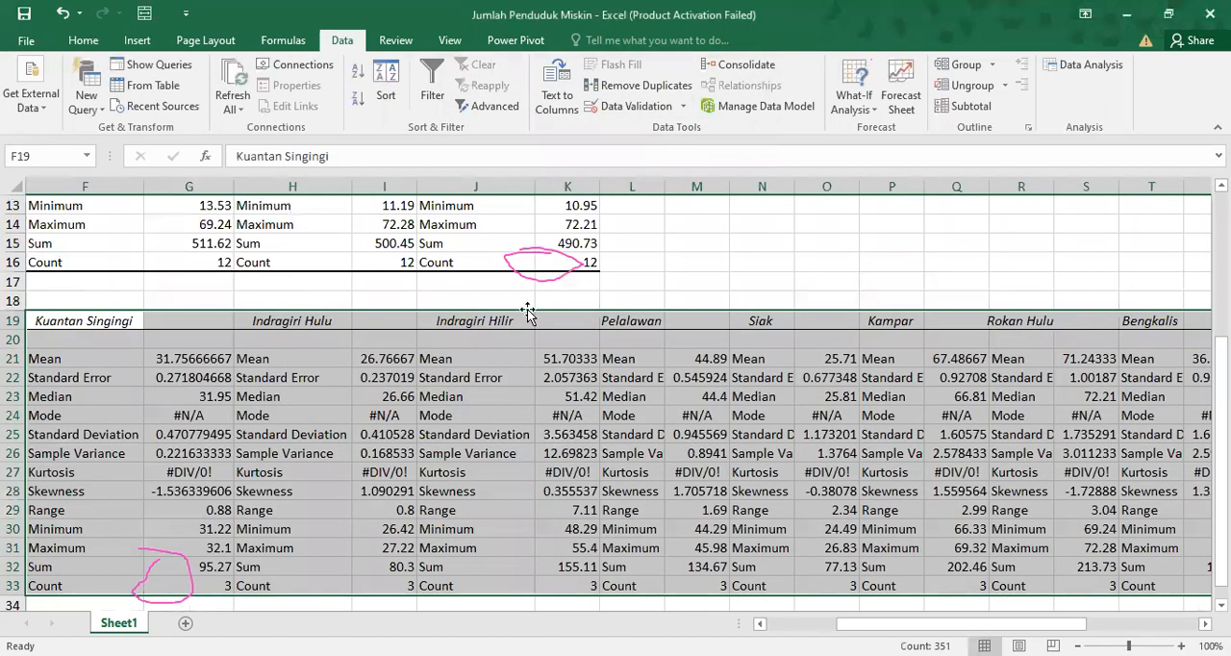
Review the per-regency and city statistics in rows 19 to 33 alongside the yearly statistics above them.
left_click(124, 390)
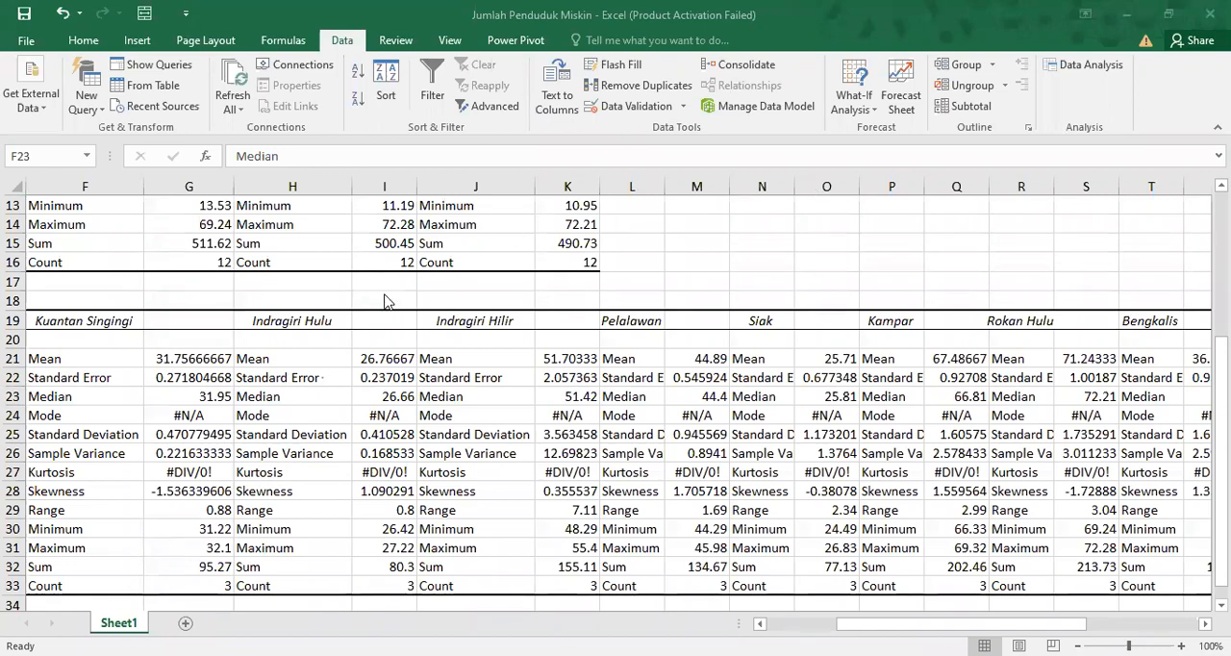
key("Home")
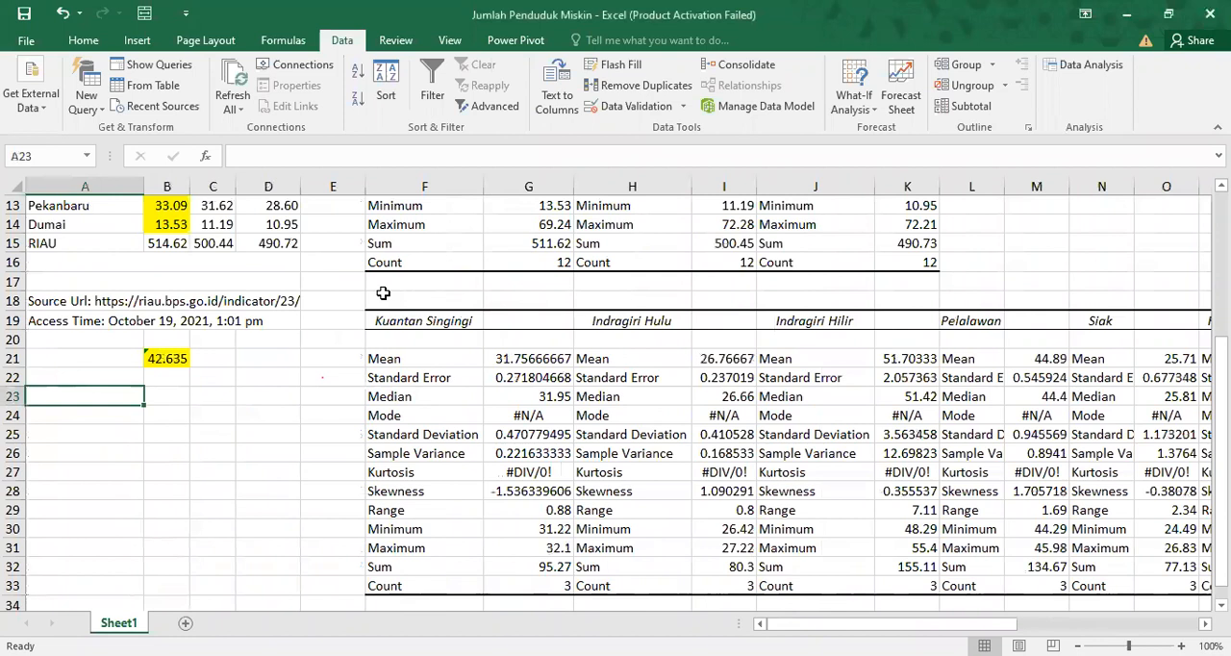
key("Right")
key("Right")
key("Right")
key("Right")
key("Right")
key("Down")
key("Down")
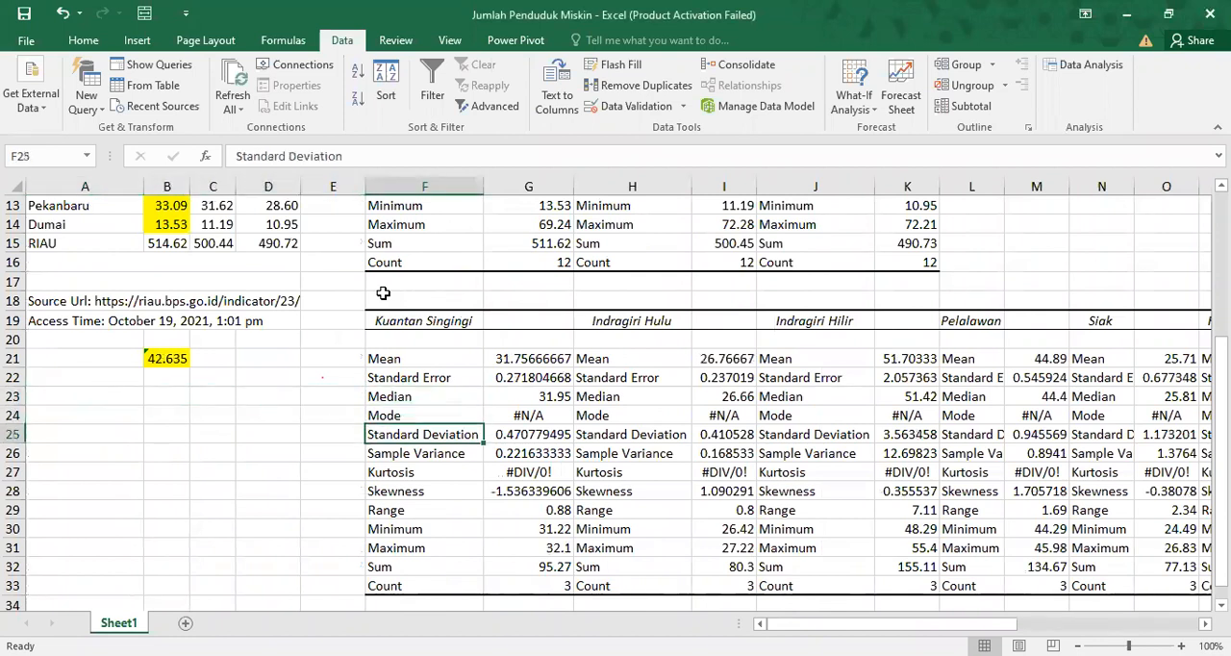
key("Up")
key("Up")
key("Up")
key("Up")
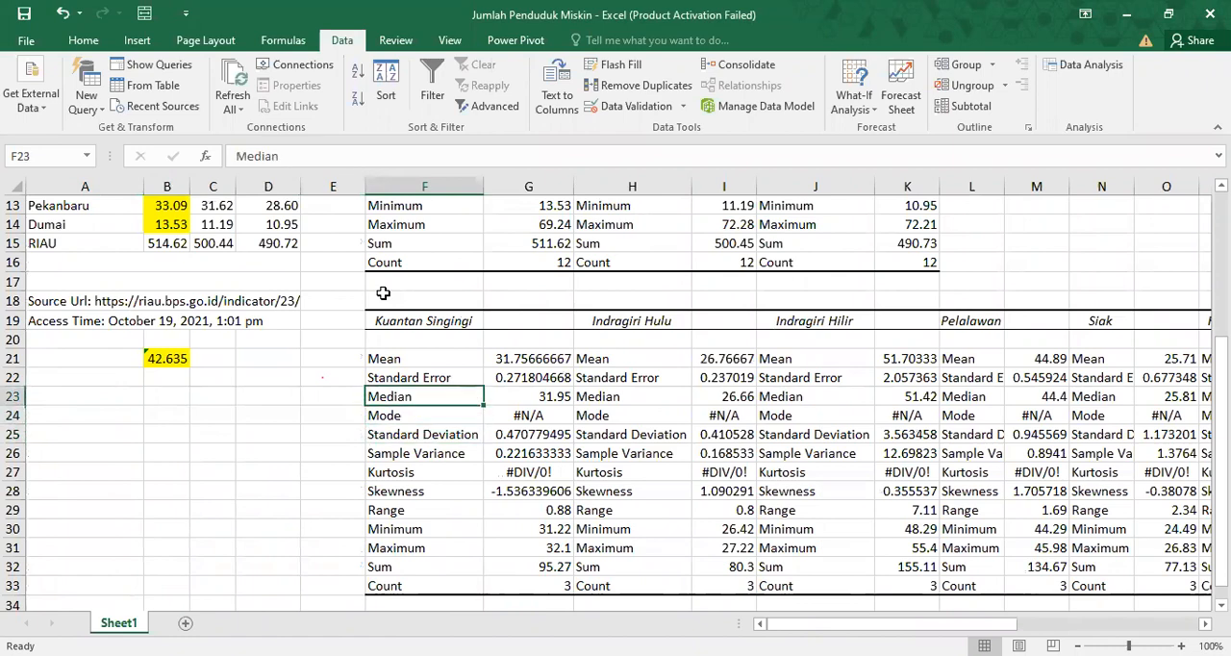
key("Down")
key("Down")
key("Down")
key("Down")
key("Down")
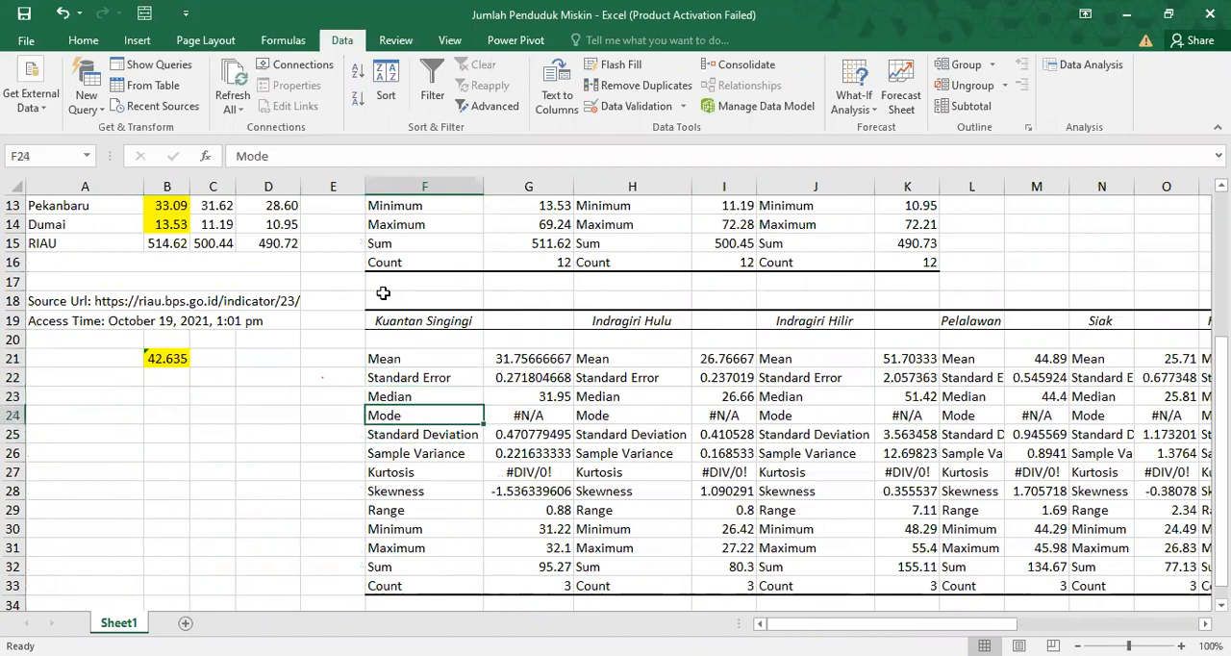
scroll(382, 293, "up", 4)
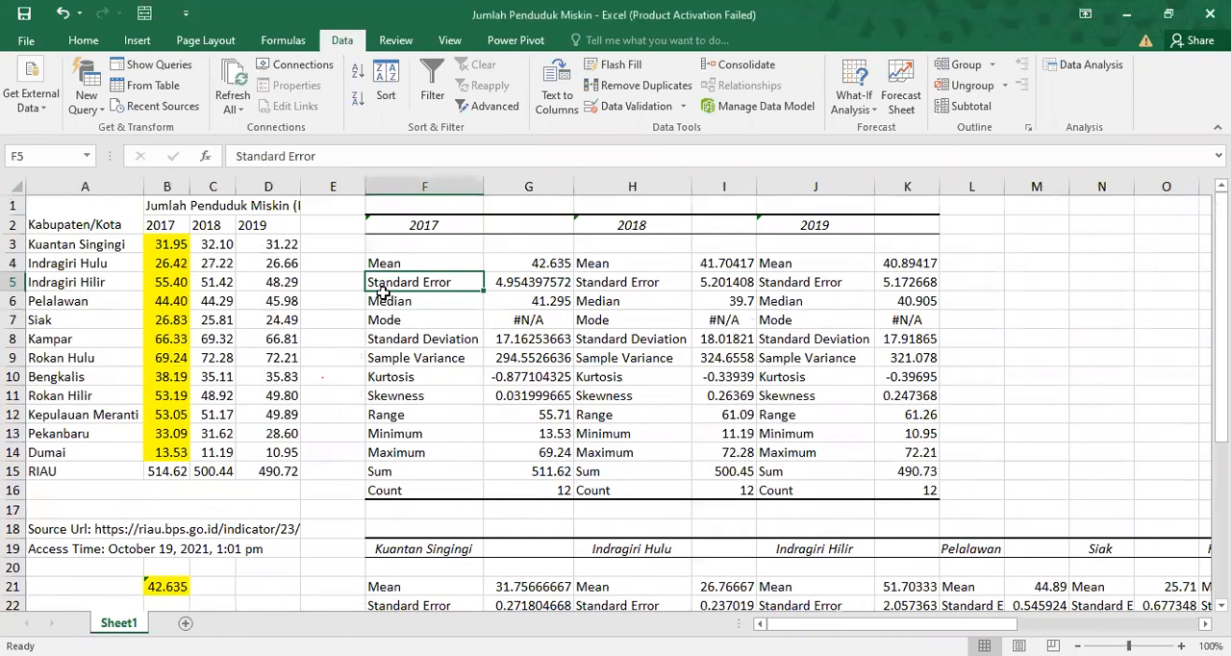
scroll(383, 293, "down", 7)
key("Right")
key("Right")
key("Right")
key("Right")
key("Right")
key("Right")
key("Right")
key("Right")
key("Right")
key("Right")
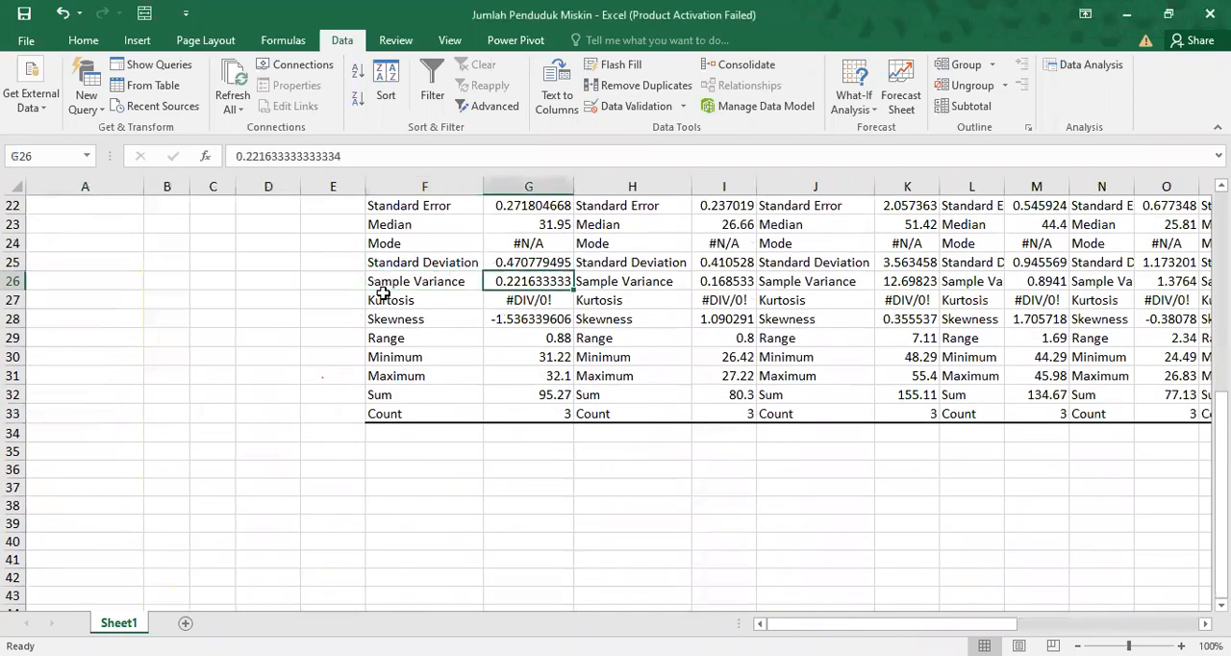
key("Right")
key("Right")
key("Right")
key("Right")
key("Right")
key("Right")
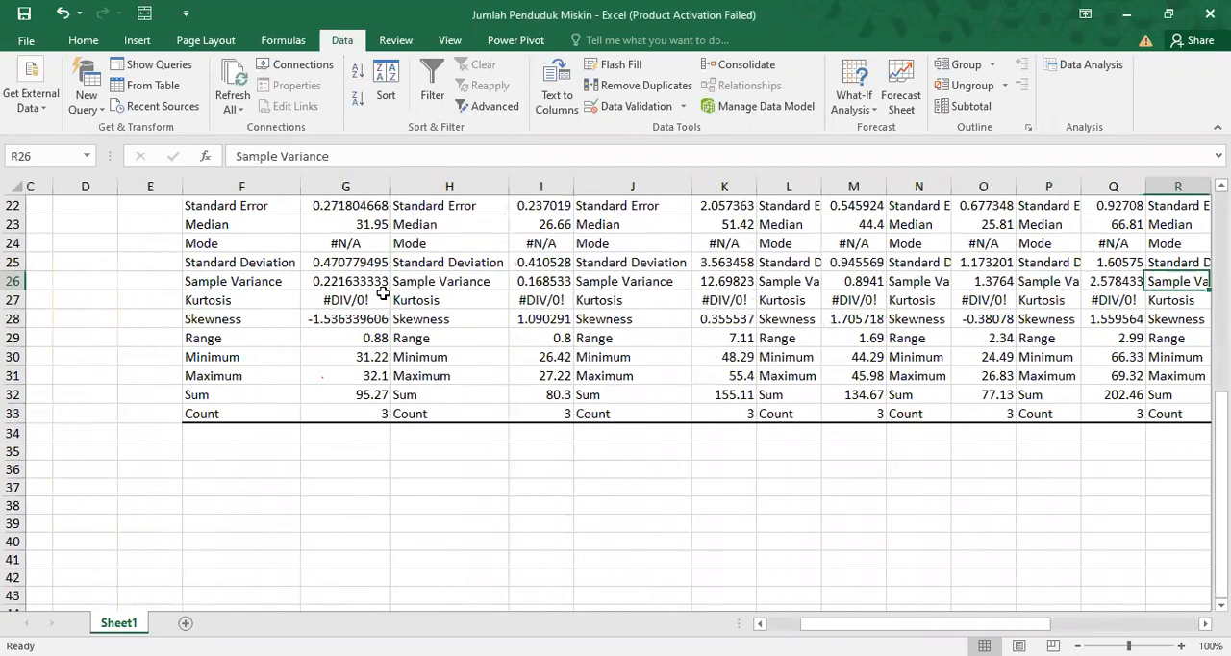
key("Page_Up")
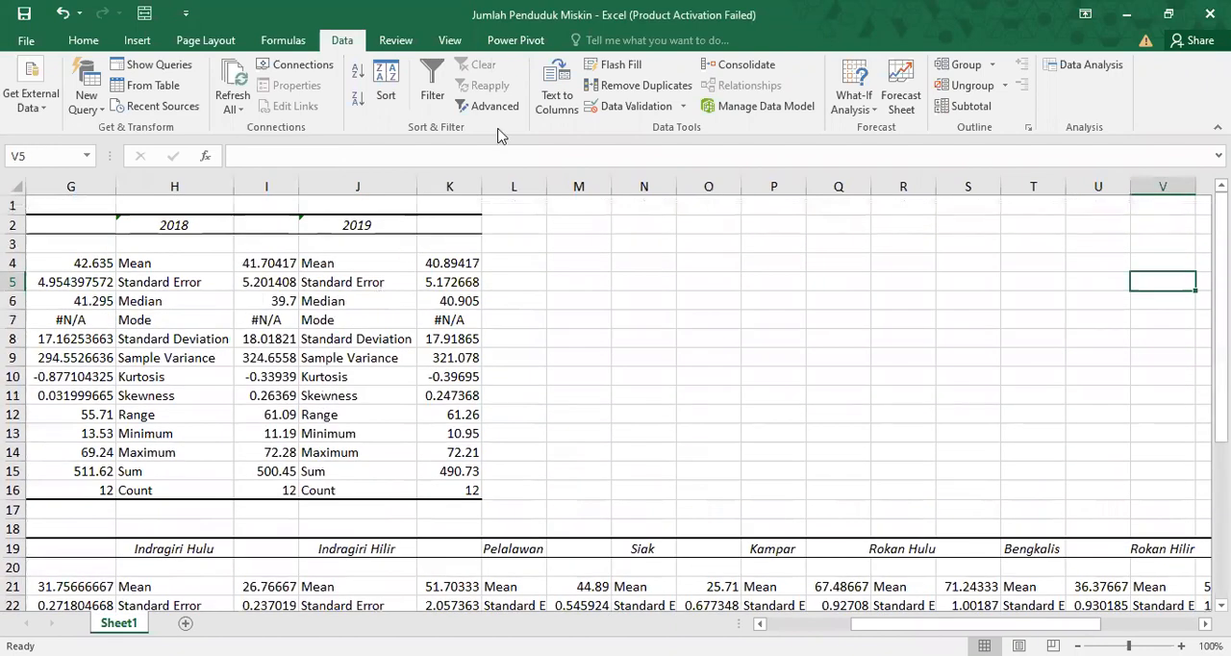
Look through the Data Analysis tools available, from Anova and Correlation to the t-Test and z-Test options.
left_click(1085, 65)
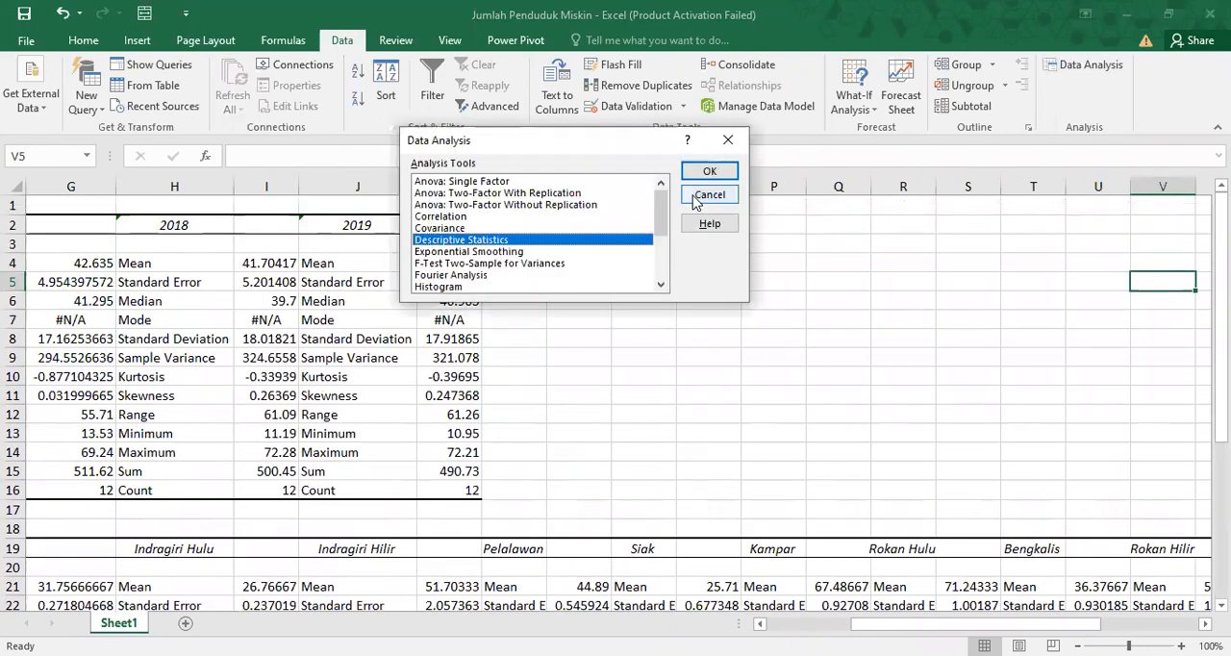
left_click(452, 217)
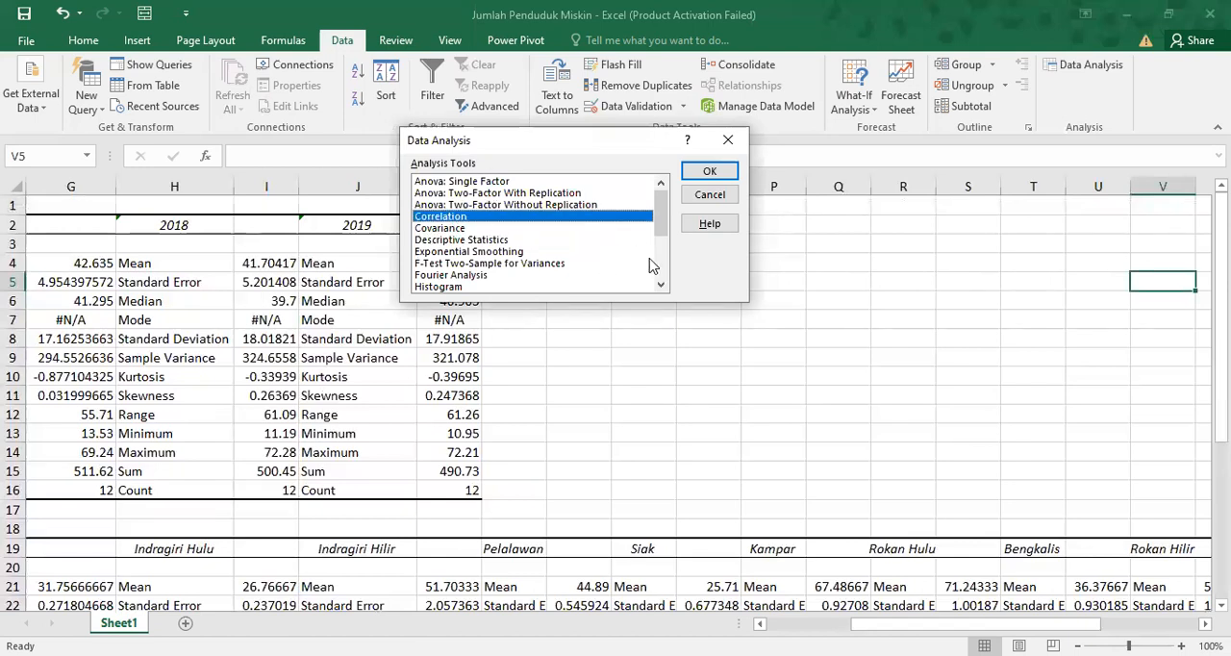
left_click(660, 288)
left_click(660, 287)
left_click(660, 288)
left_click(660, 288)
left_click(659, 287)
left_click(660, 287)
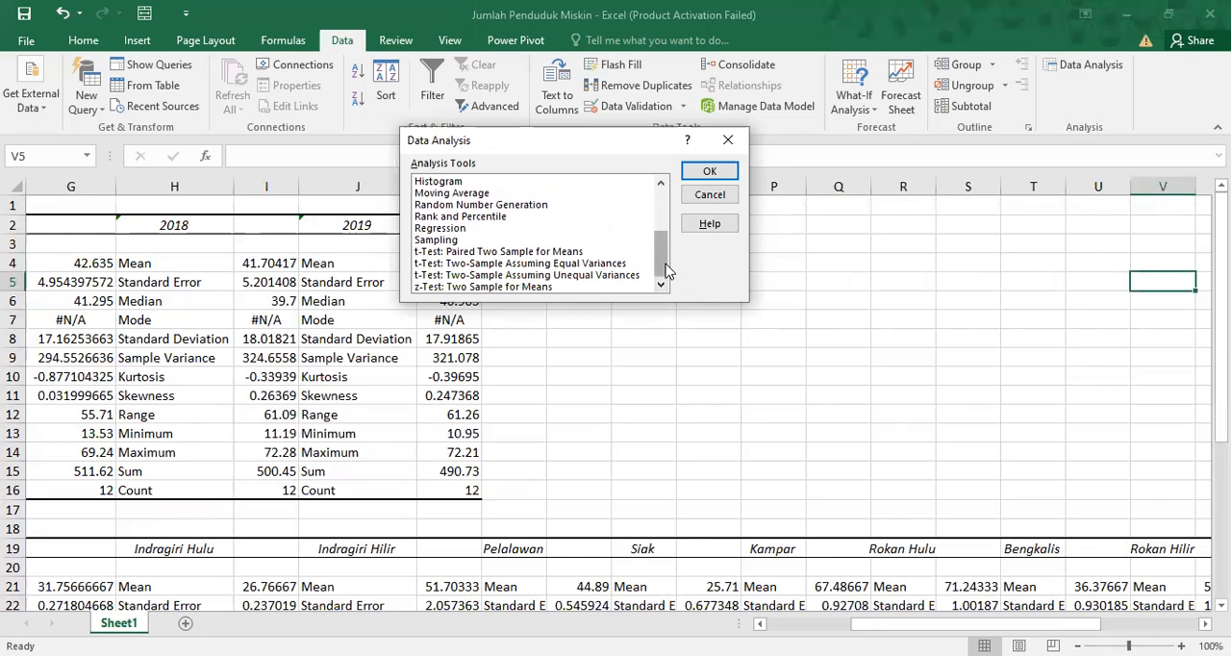
left_click_drag(667, 272, 671, 219)
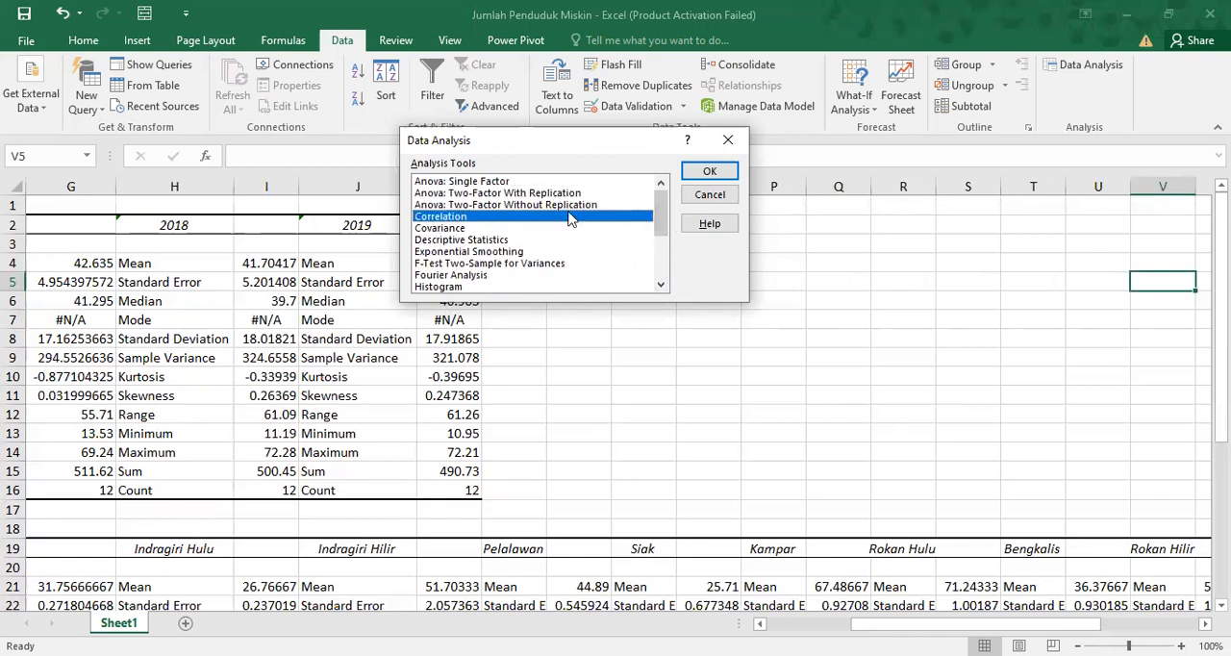
Set up a Histogram of the 2017 values in B3:B14 with labels enabled and the output starting at M2.
left_click(546, 264)
left_click(543, 286)
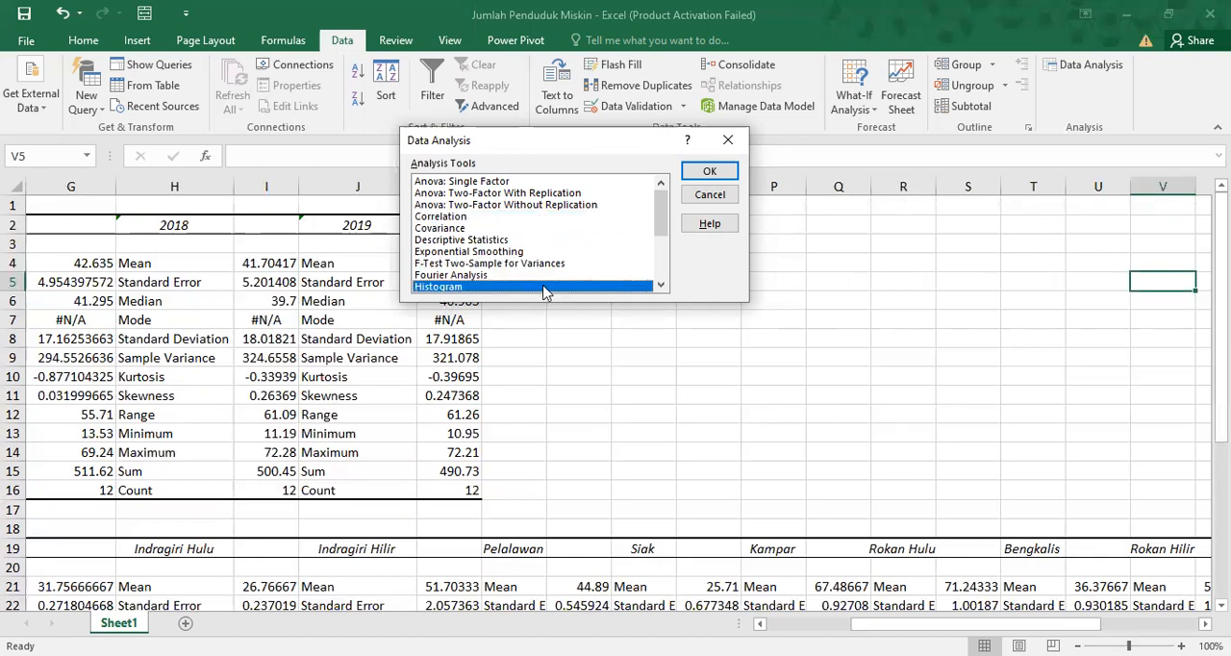
left_click(701, 179)
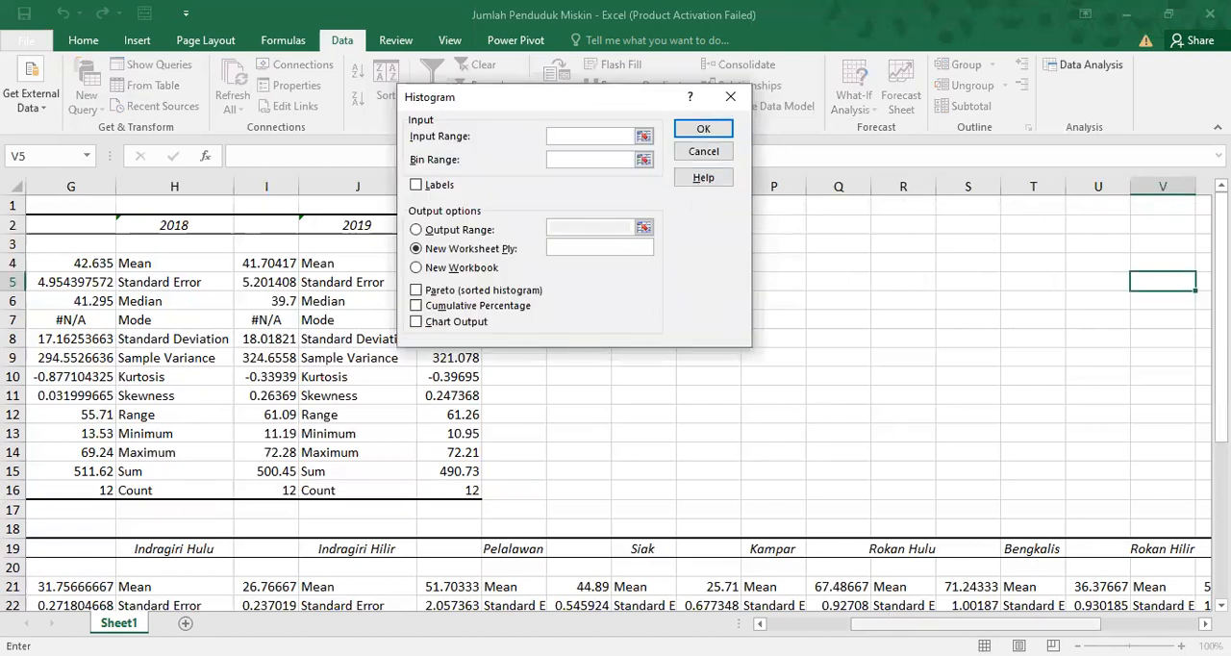
left_click_drag(973, 624, 877, 625)
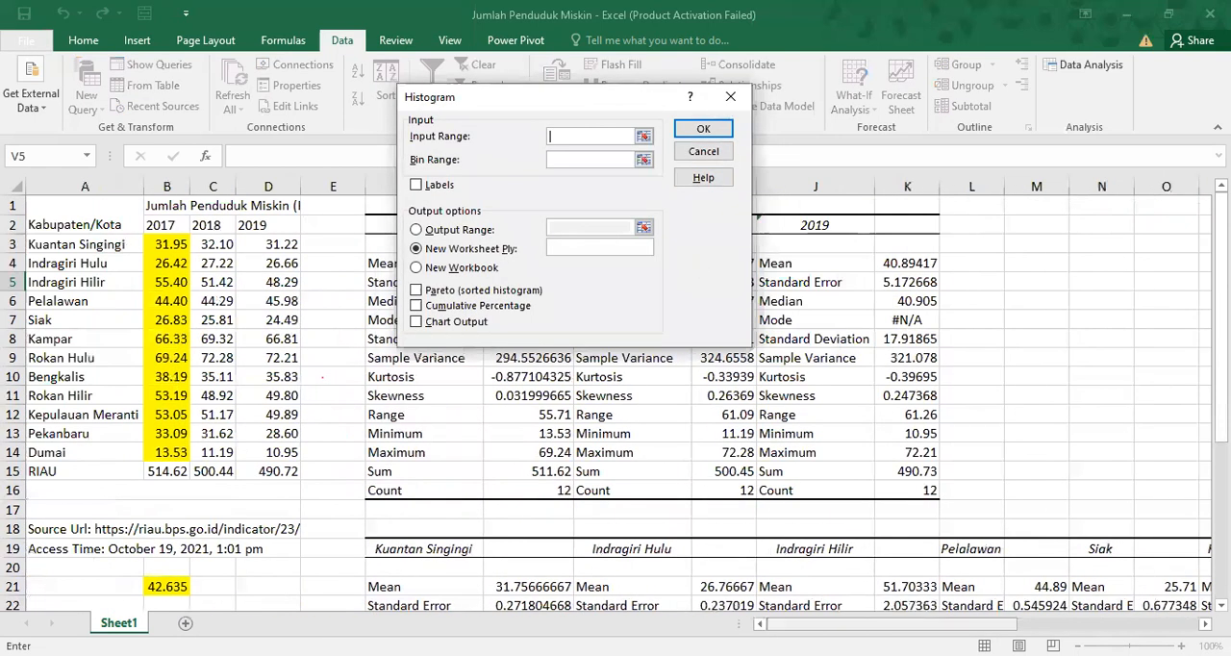
left_click(163, 244)
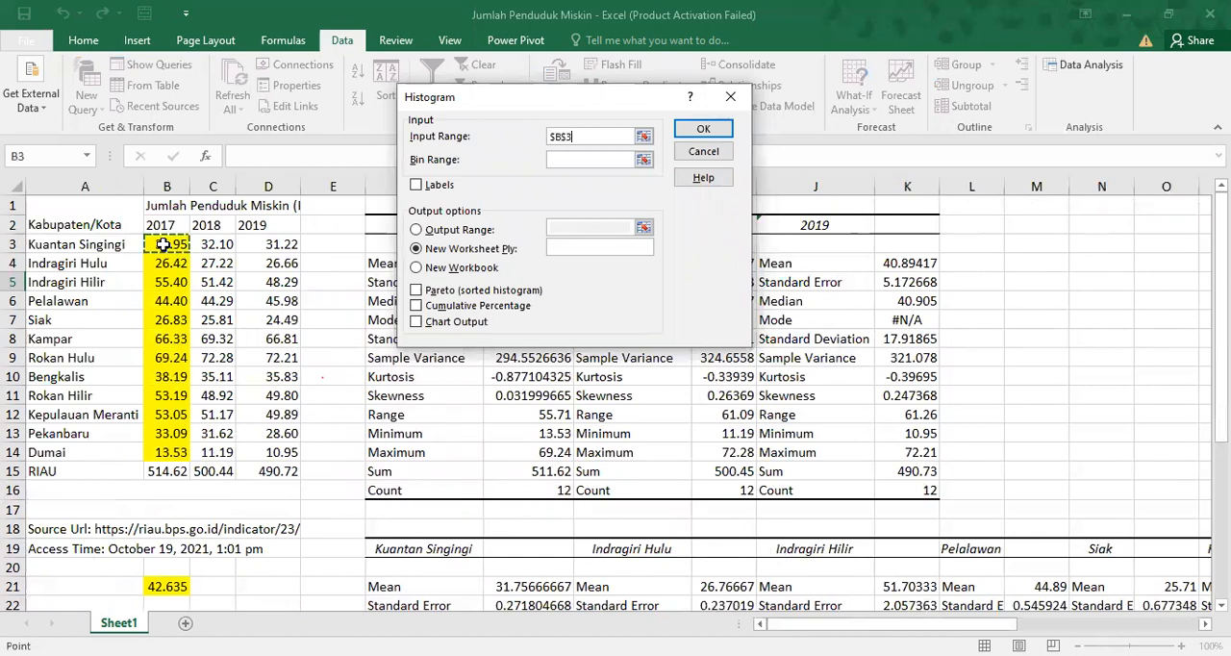
left_click(169, 452, "shift")
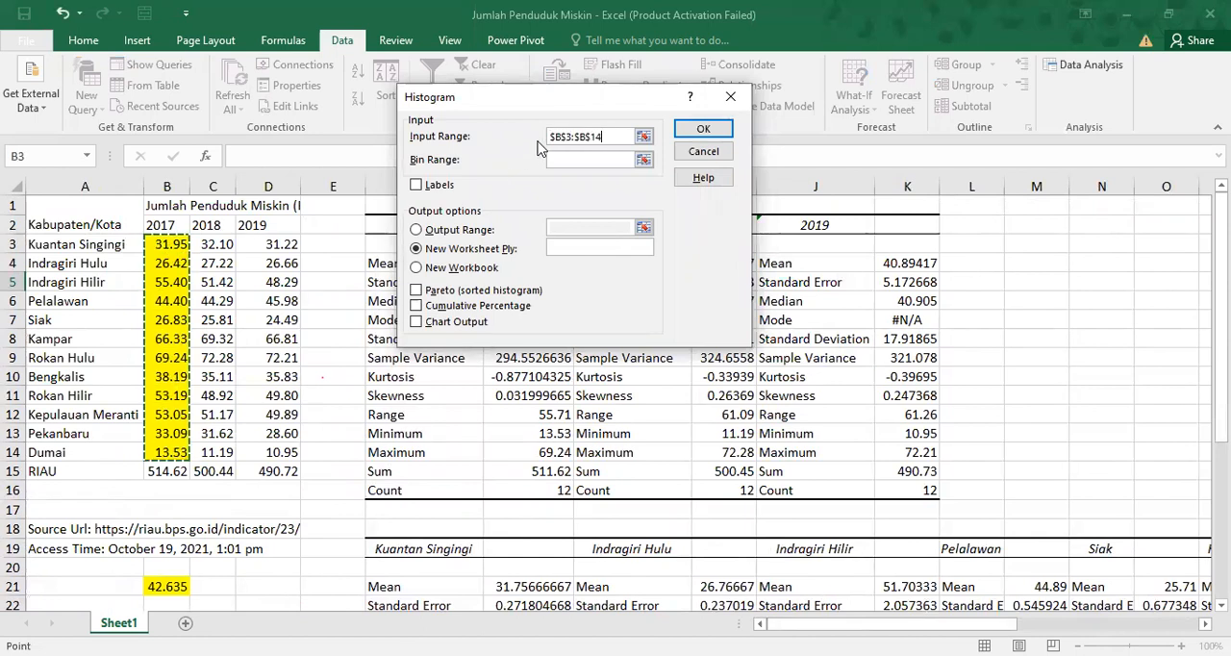
left_click(415, 184)
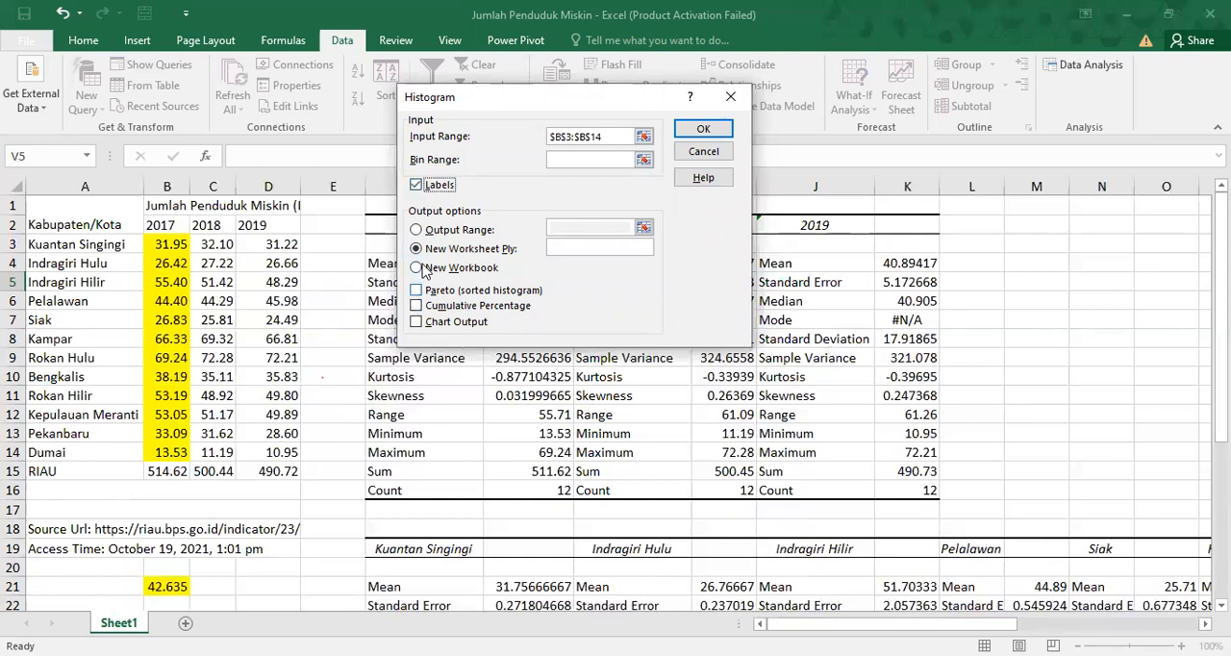
left_click(417, 231)
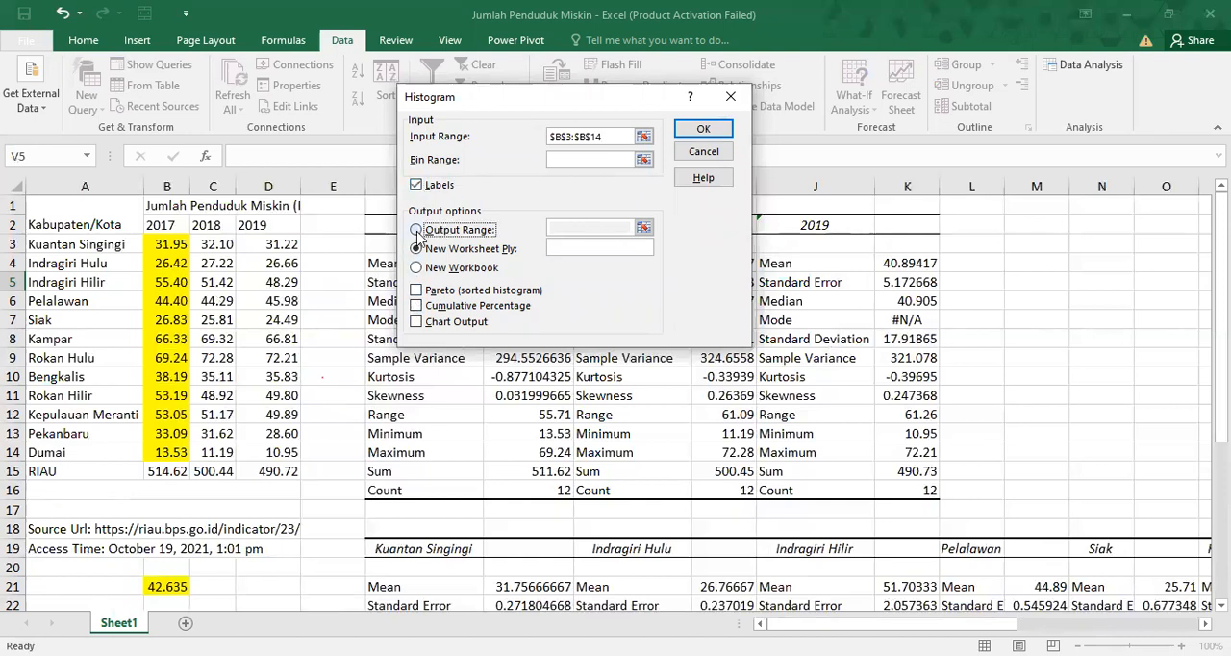
left_click(575, 224)
left_click(1043, 220)
Try to generate the histogram using B3:B14 as the bin range too, and leave the analysis tools.
left_click(598, 154)
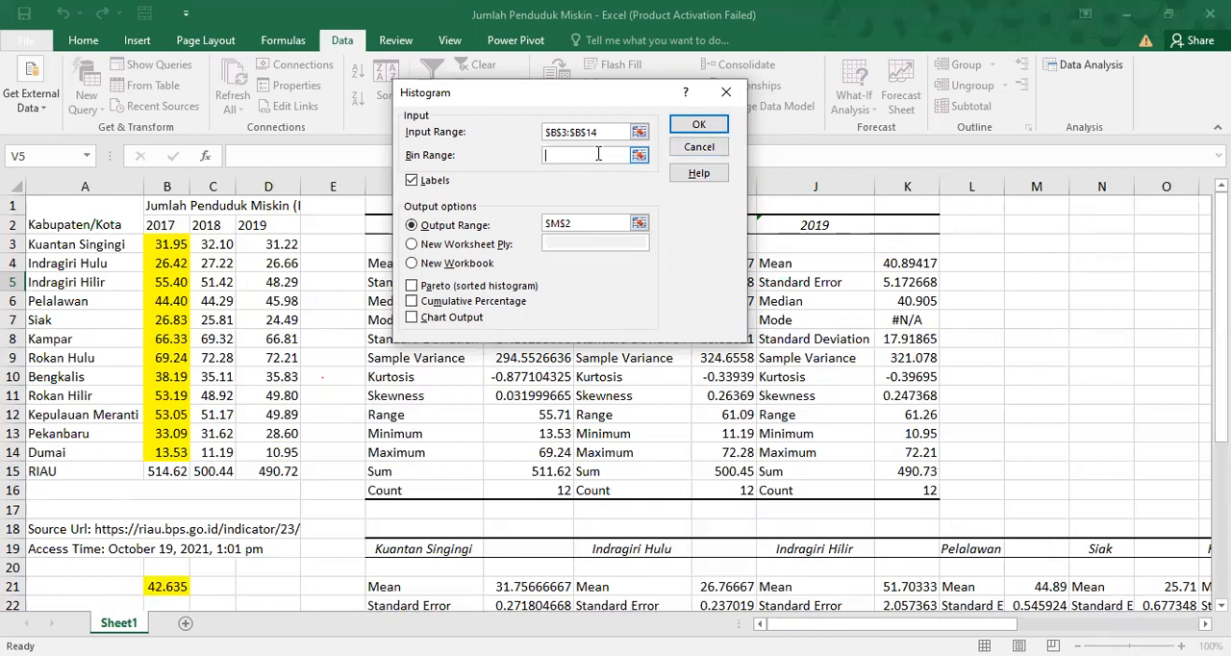
left_click(167, 246)
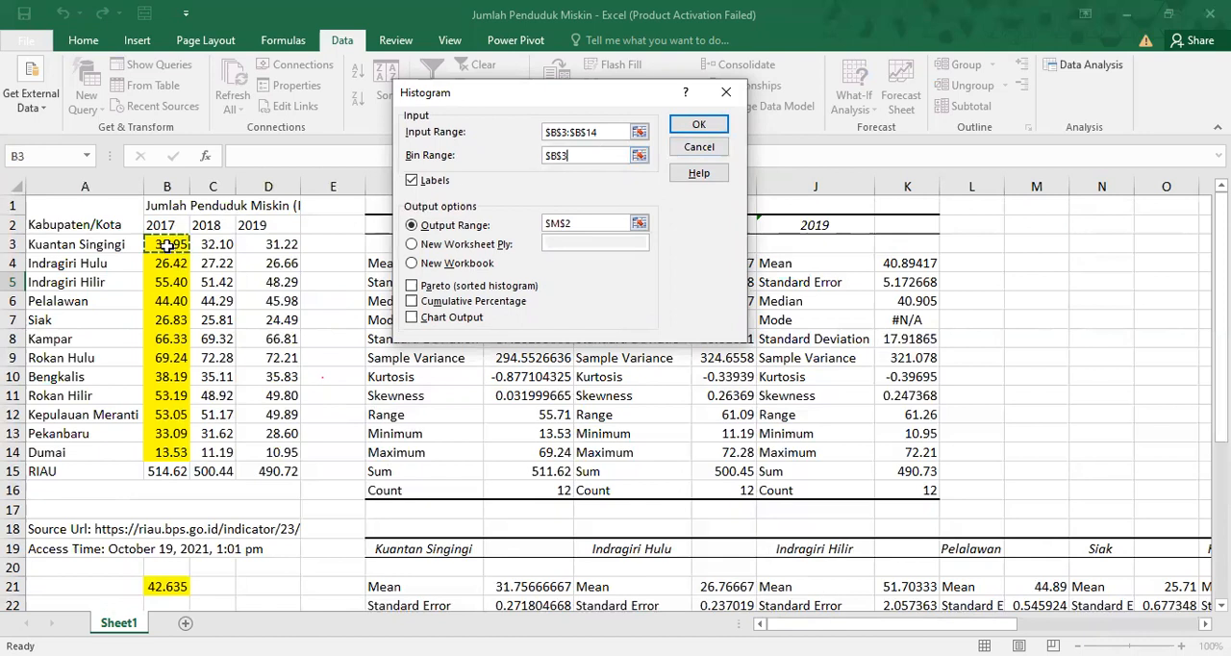
left_click(179, 456, "shift")
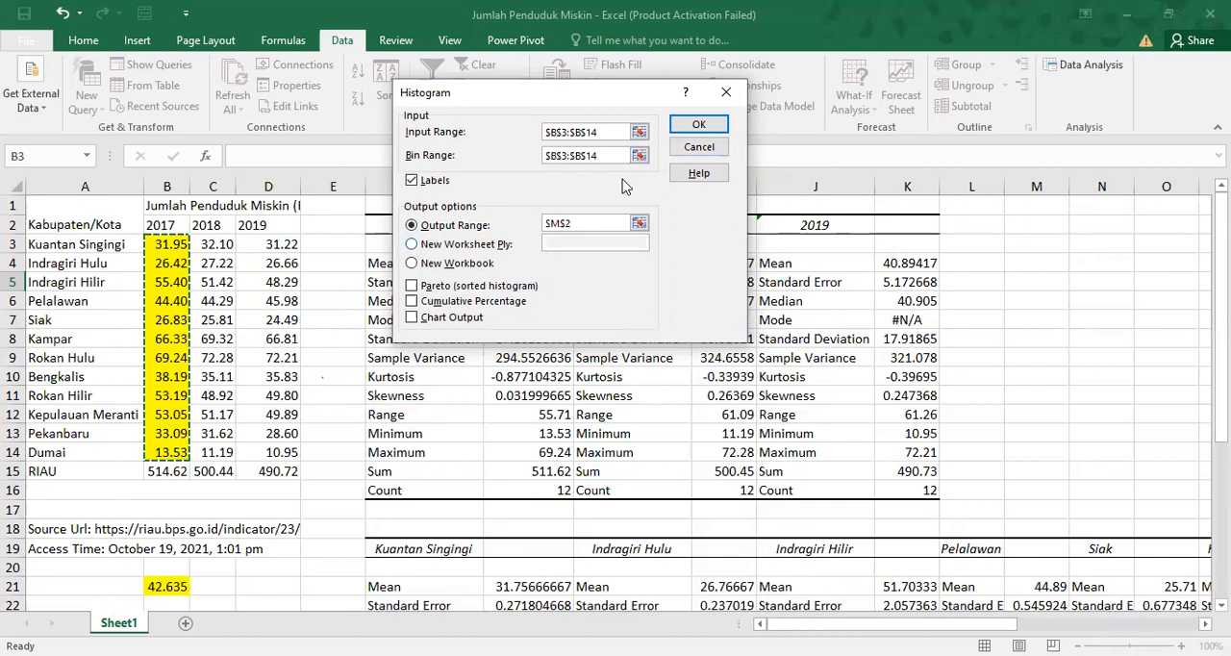
left_click(696, 128)
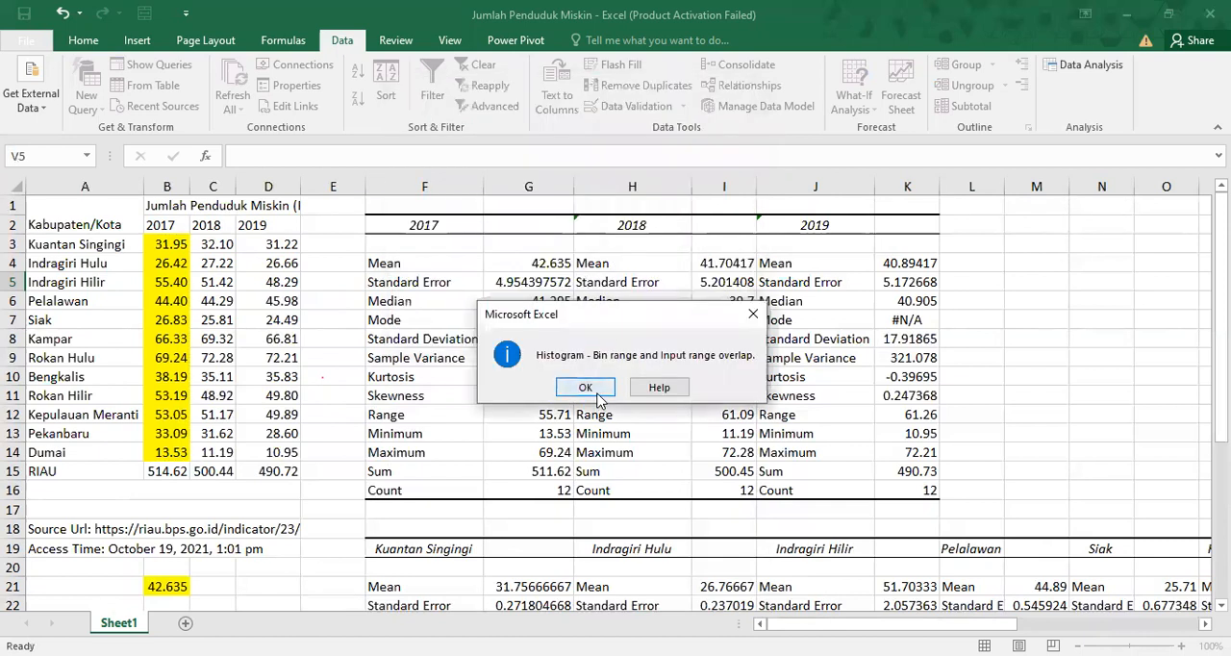
left_click(596, 387)
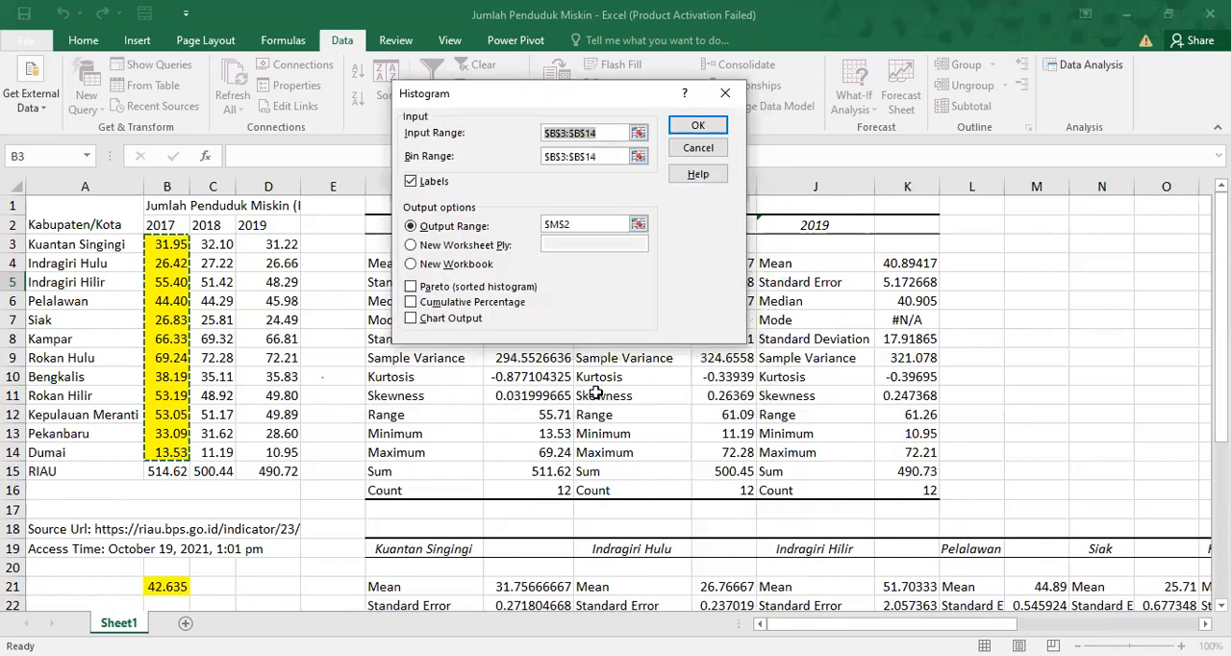
left_click(712, 150)
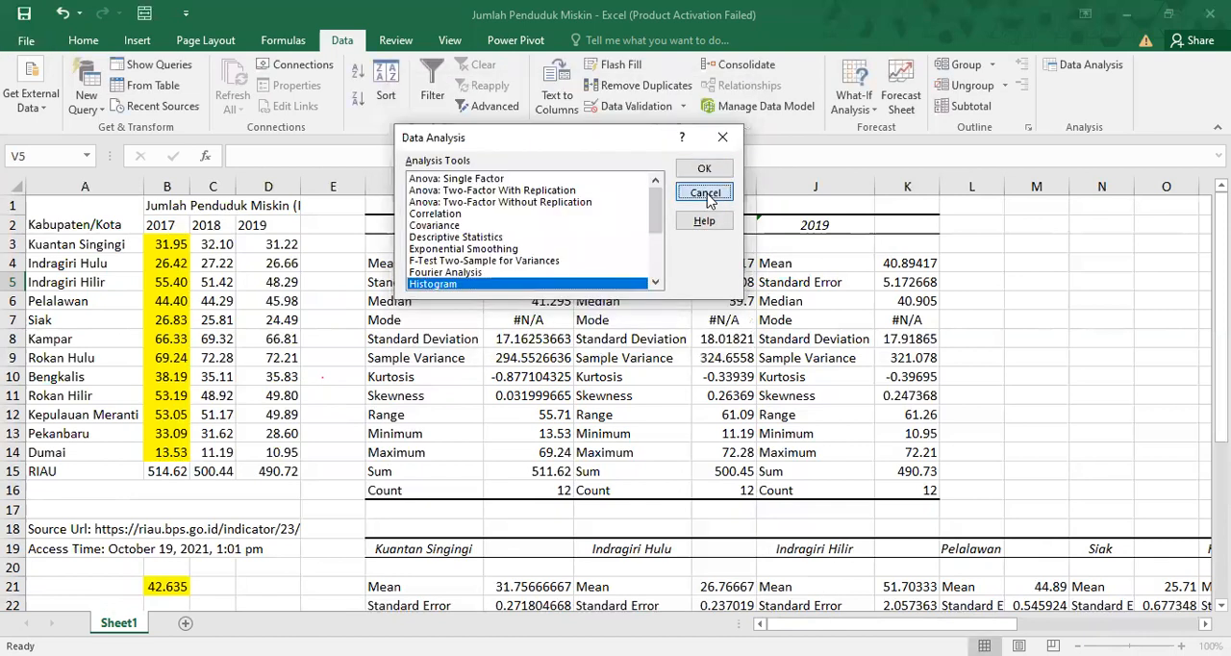
left_click(708, 191)
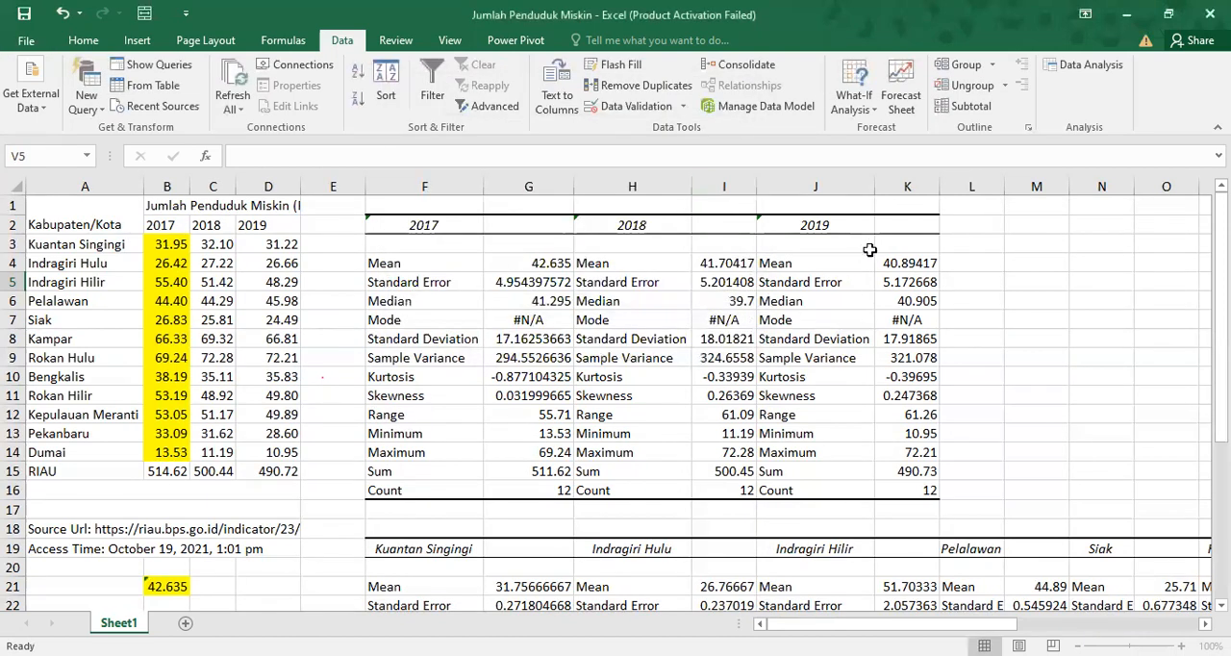
Set up a Correlation analysis of the 2017 and 2018 columns in B2:C14, with labels in the first row.
left_click(1085, 65)
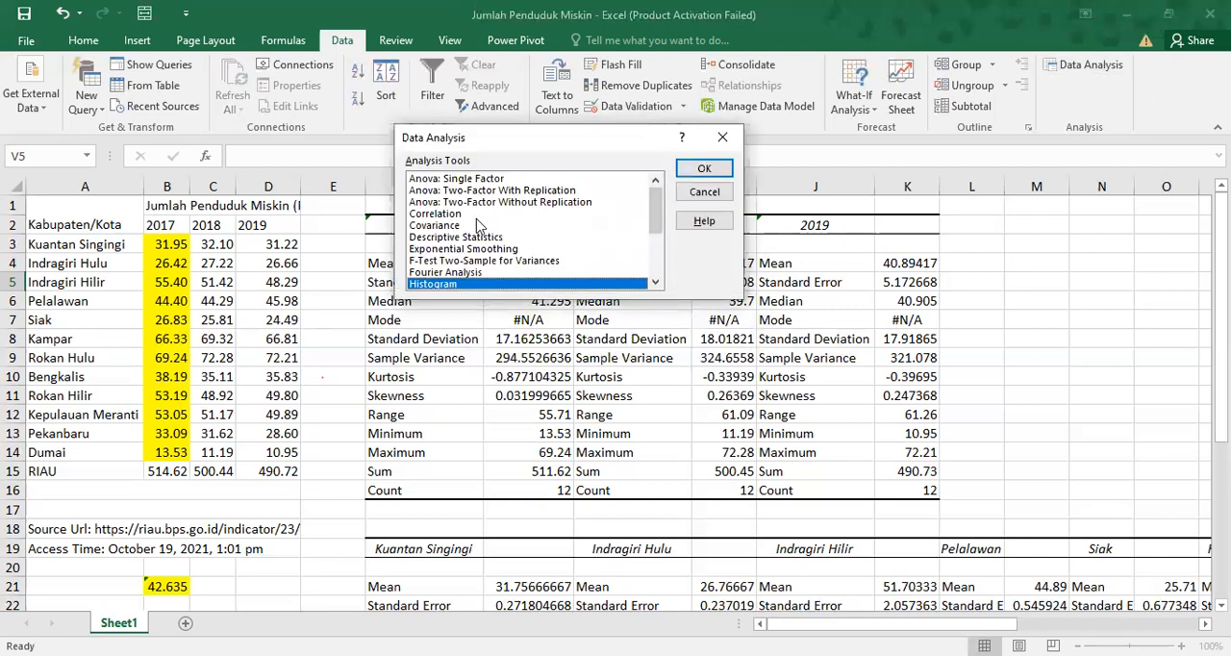
left_click(478, 225)
left_click(468, 213)
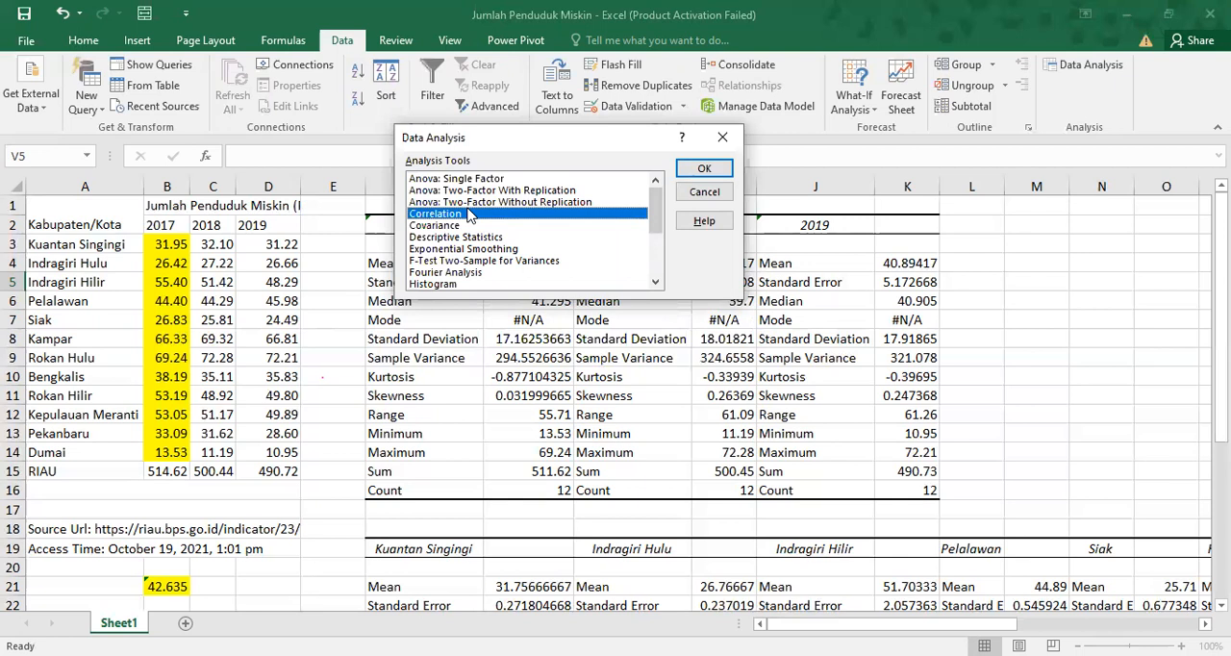
left_click(712, 169)
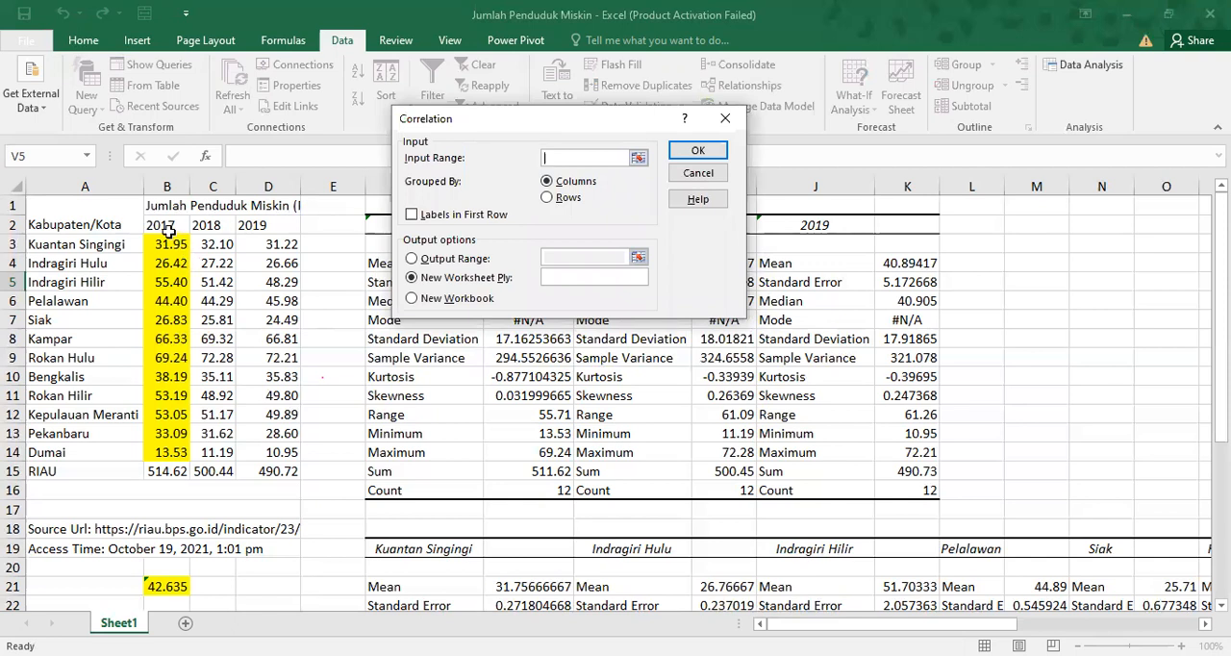
left_click(166, 223)
left_click_drag(232, 453, 233, 454)
left_click(426, 221)
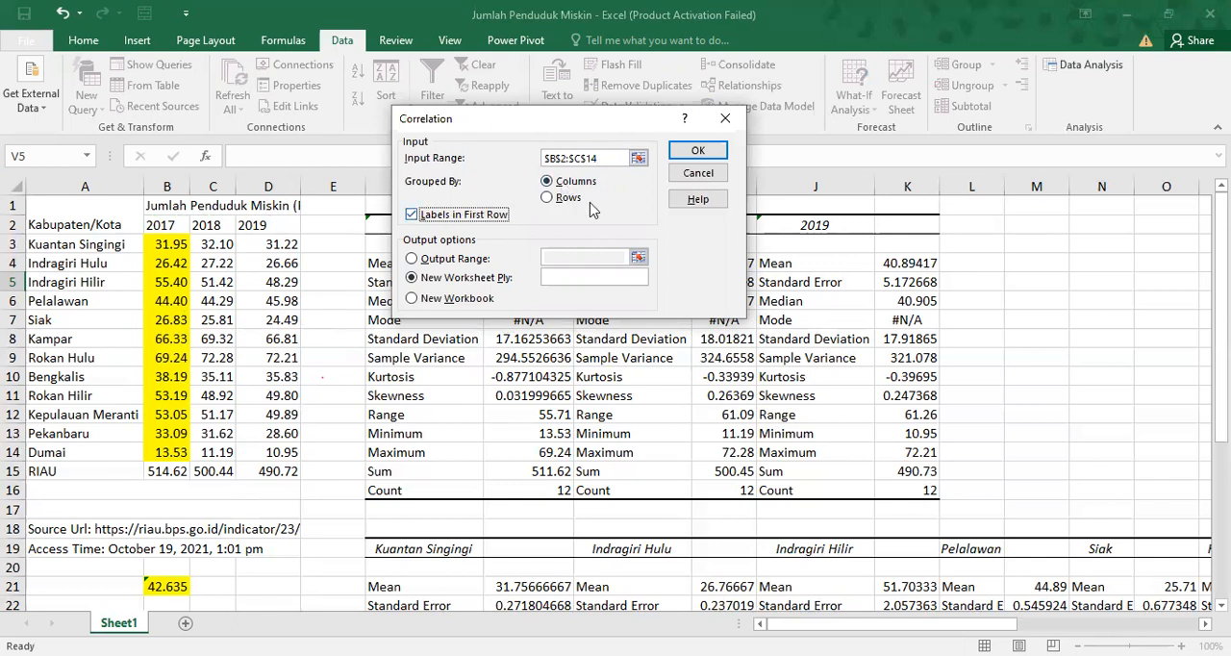
Generate the 2017–2018 correlation matrix on the same sheet, with the output range starting at N2.
left_click(483, 268)
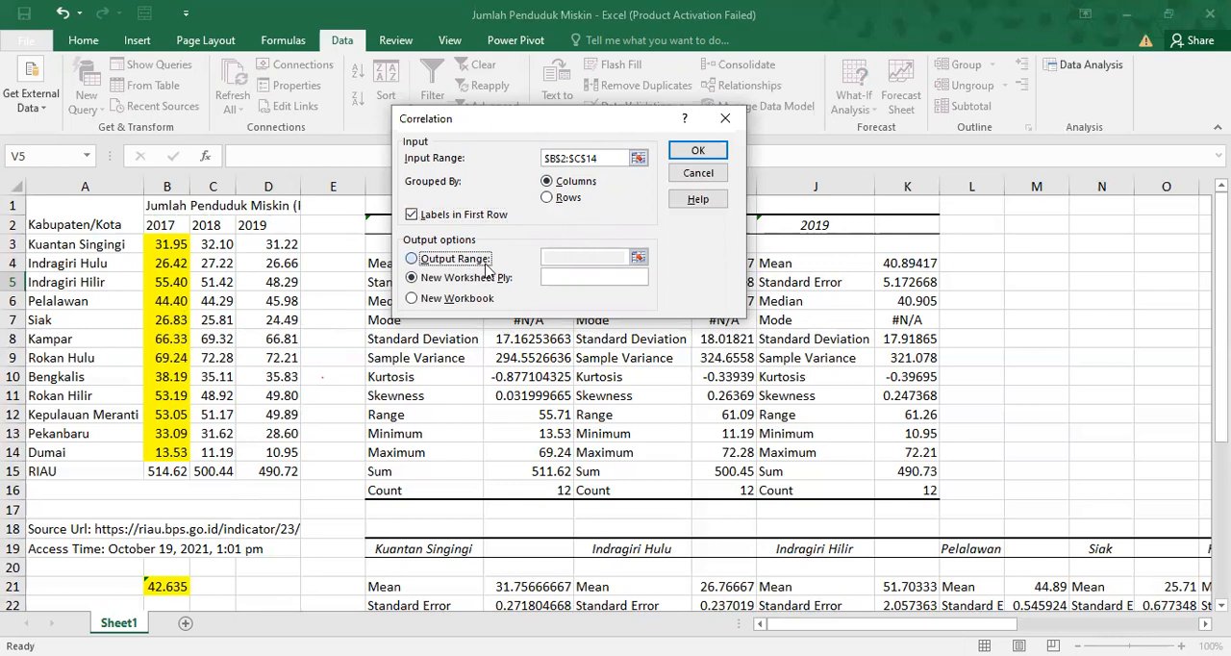
left_click(593, 255)
left_click(1072, 217)
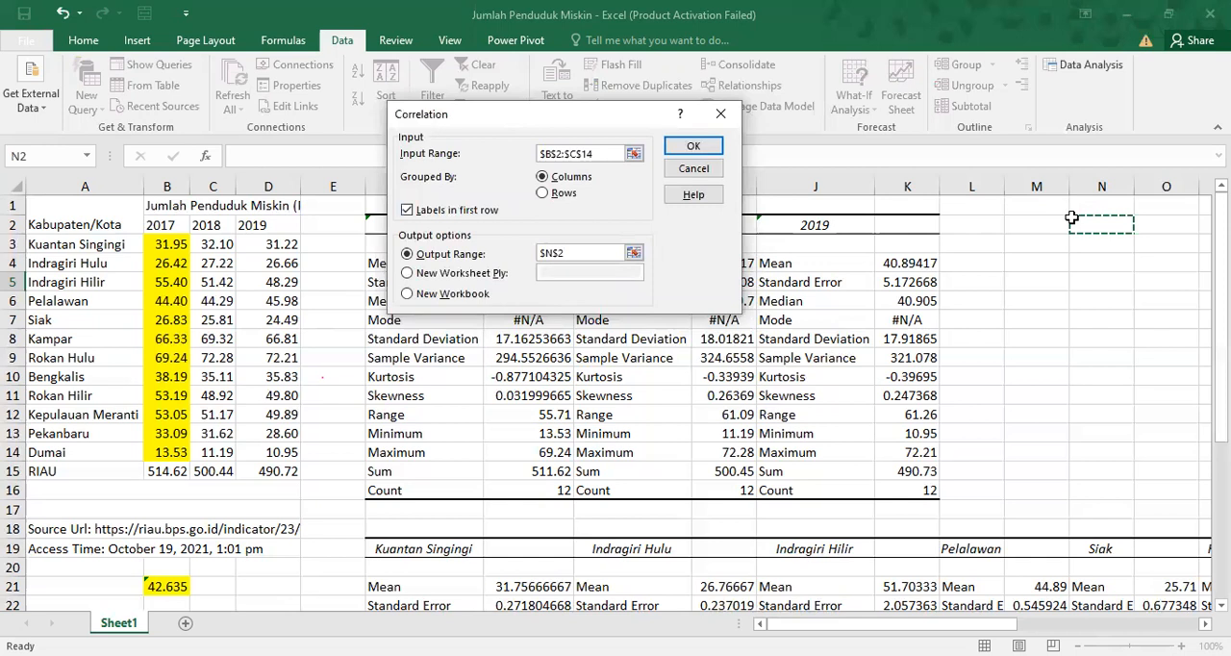
left_click(700, 150)
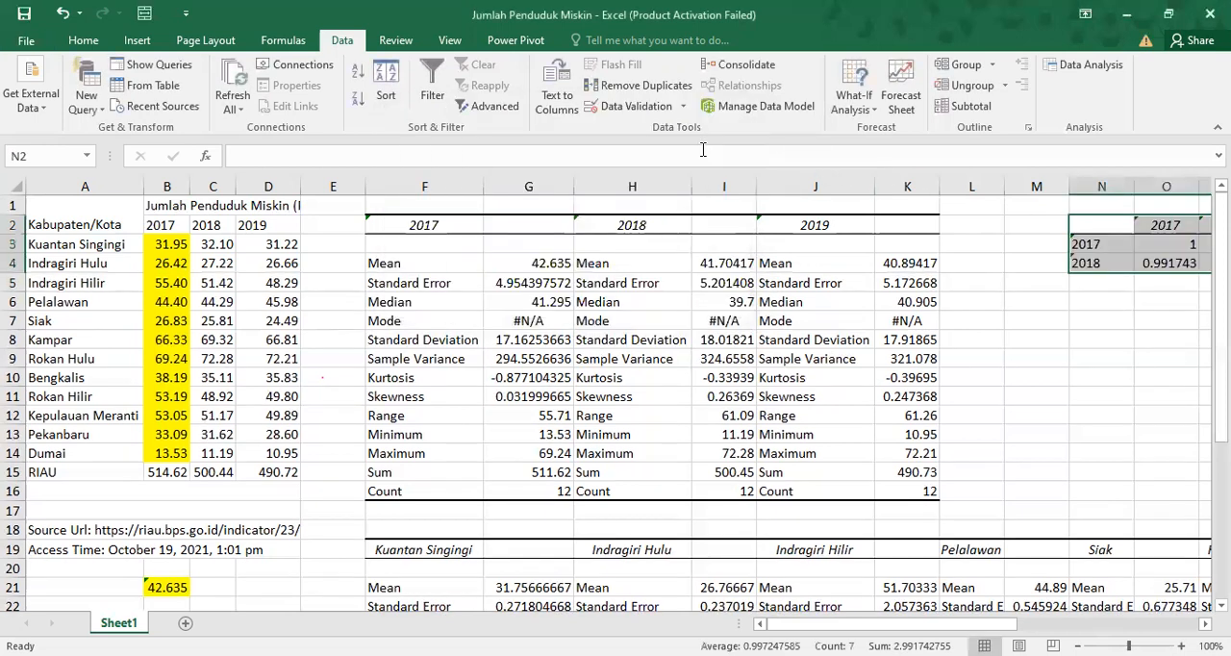
left_click(1131, 308)
key("Right")
key("Right")
key("Right")
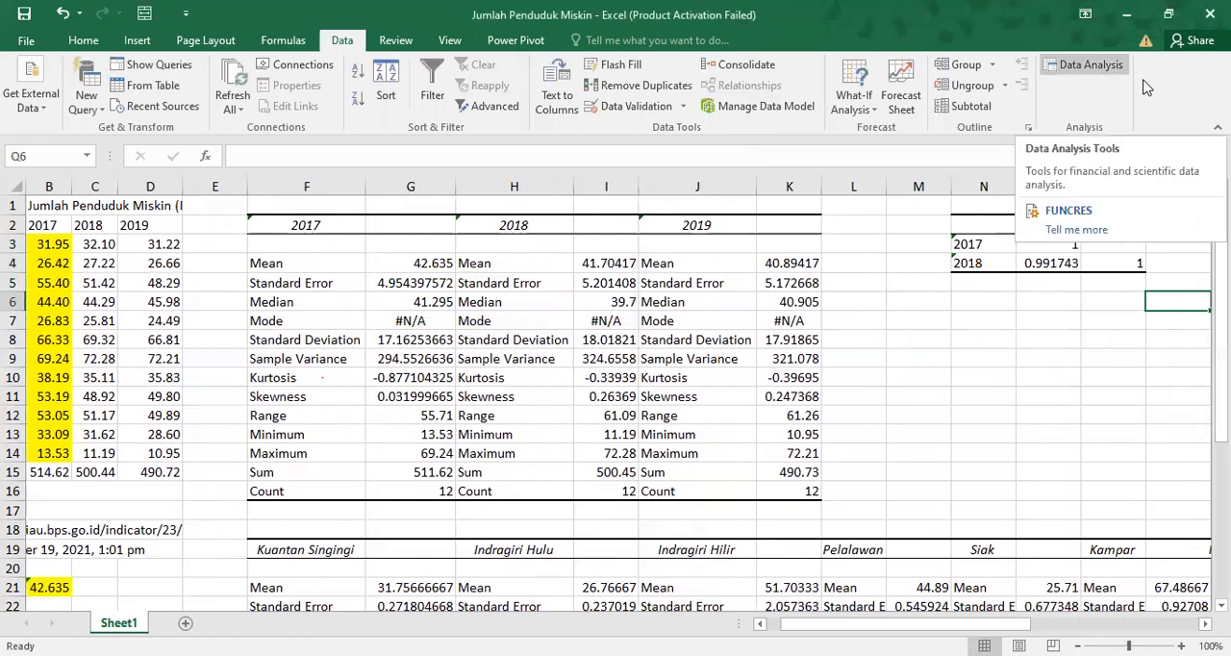
left_click(1086, 65)
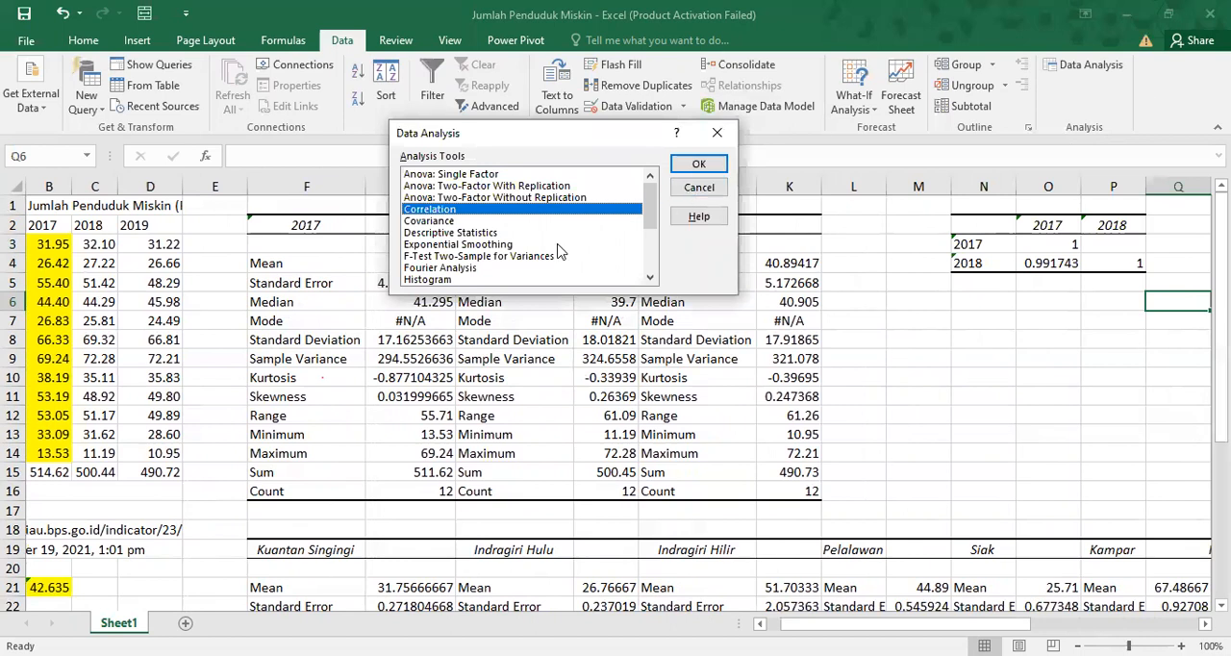
left_click(650, 277)
left_click(650, 277)
left_click(650, 277)
left_click(650, 277)
left_click(650, 277)
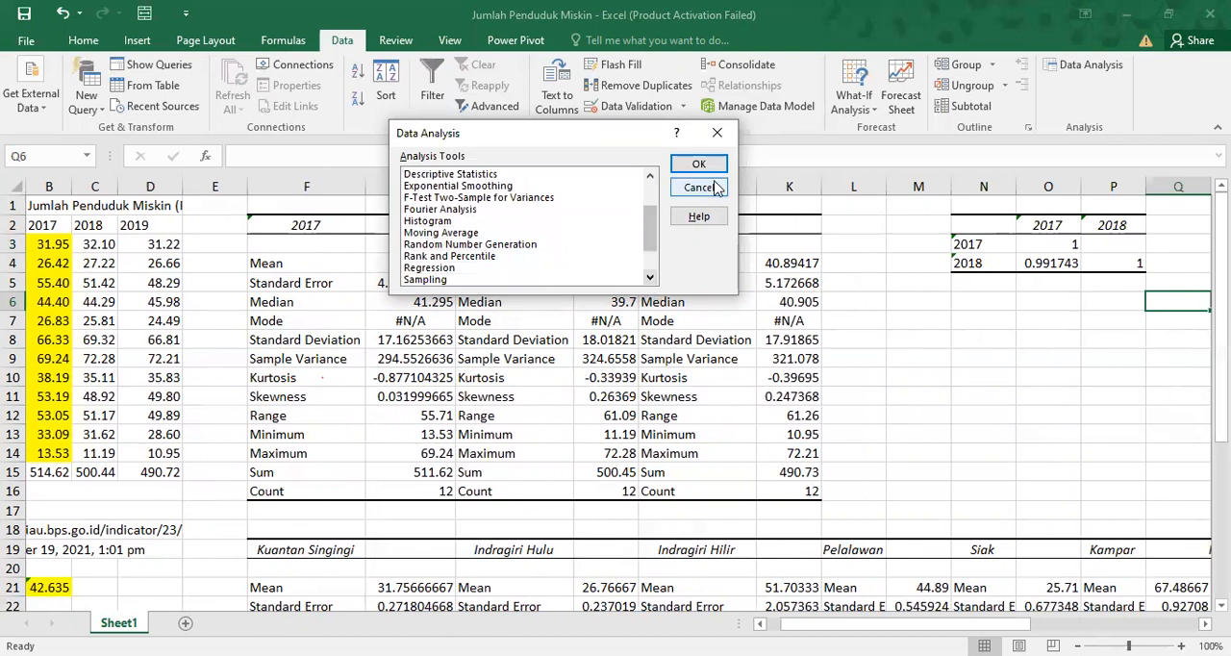
left_click(717, 131)
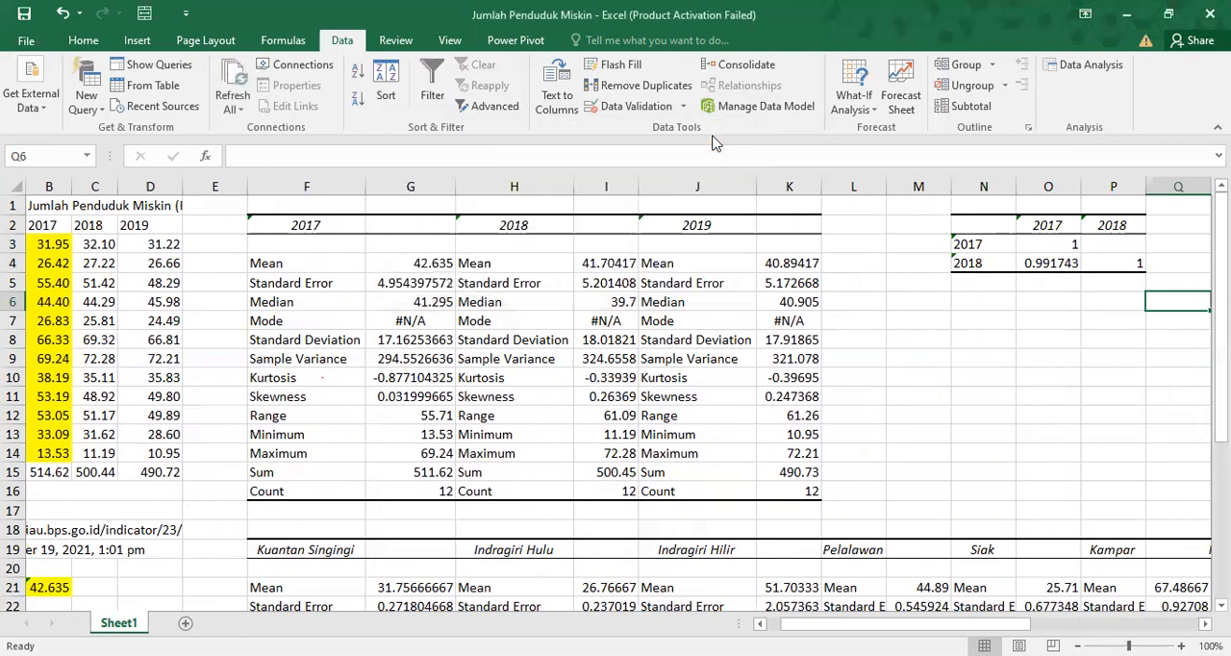